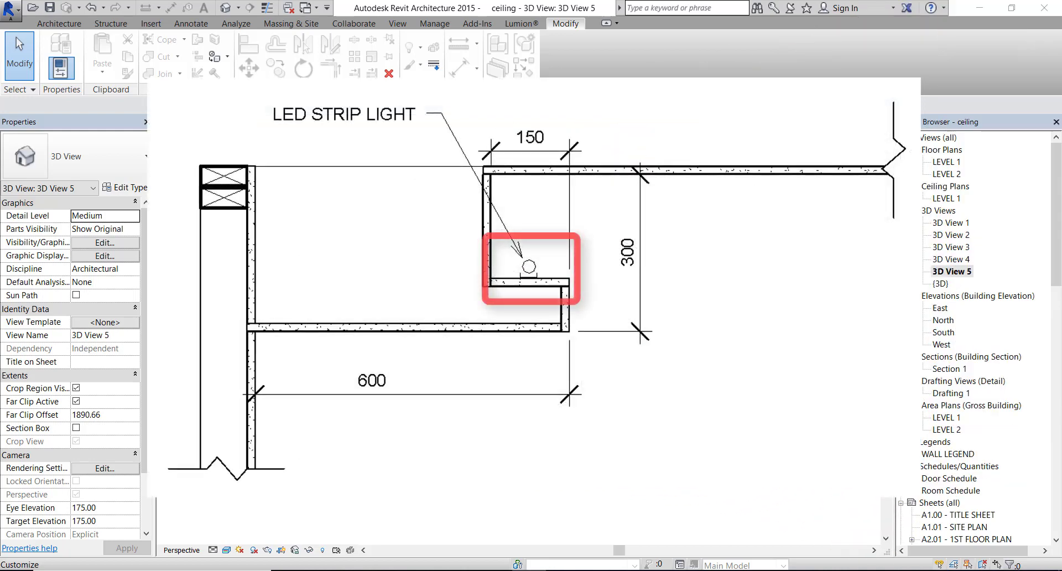
Step: Open the Recessed Ceiling family for editing from the project's default {3D} view
{"action": "left_click", "coordinate": [443, 222]}
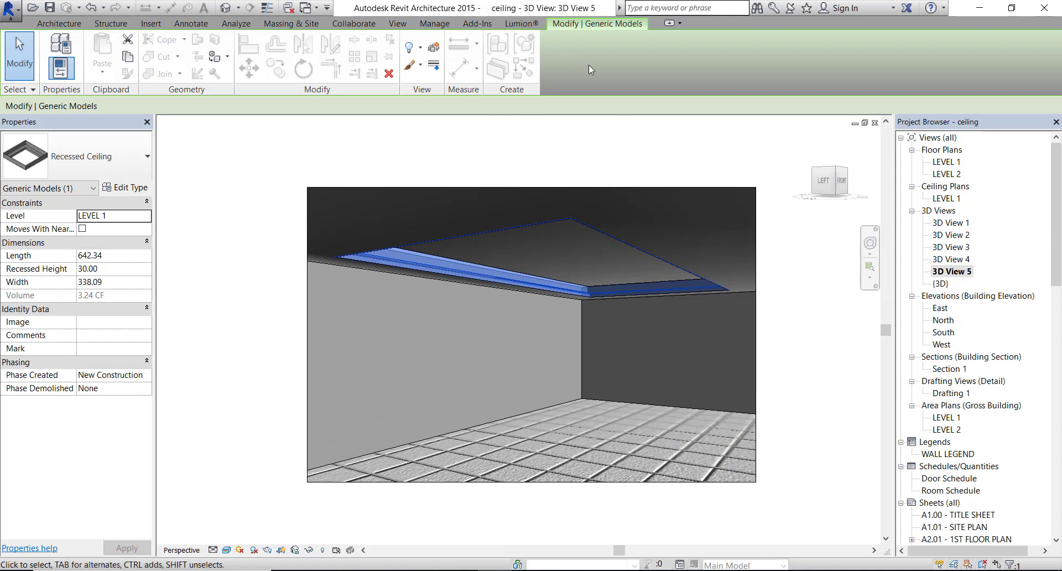
{"action": "double_click", "coordinate": [947, 284]}
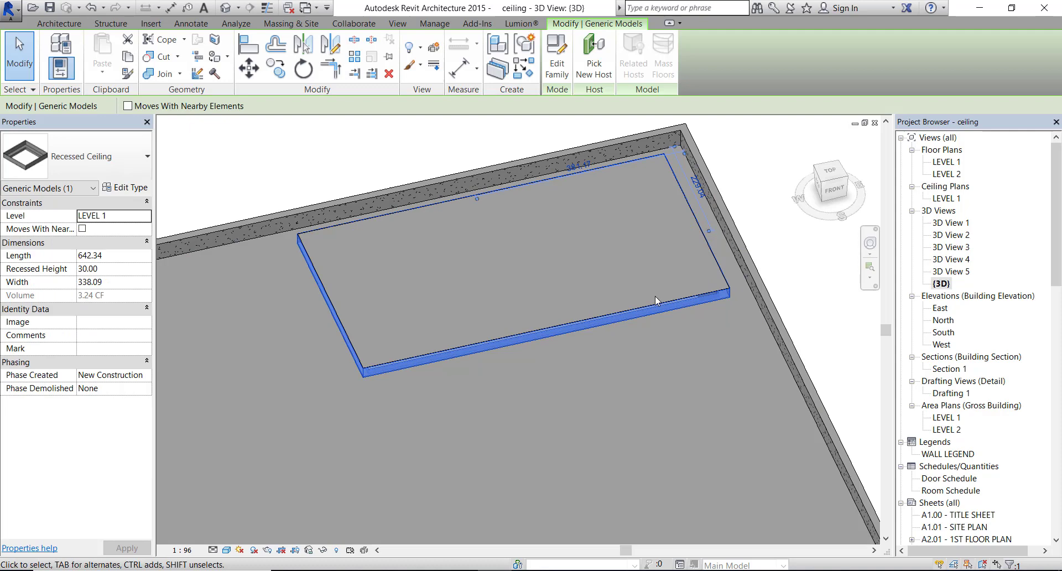
{"action": "left_click", "coordinate": [557, 63]}
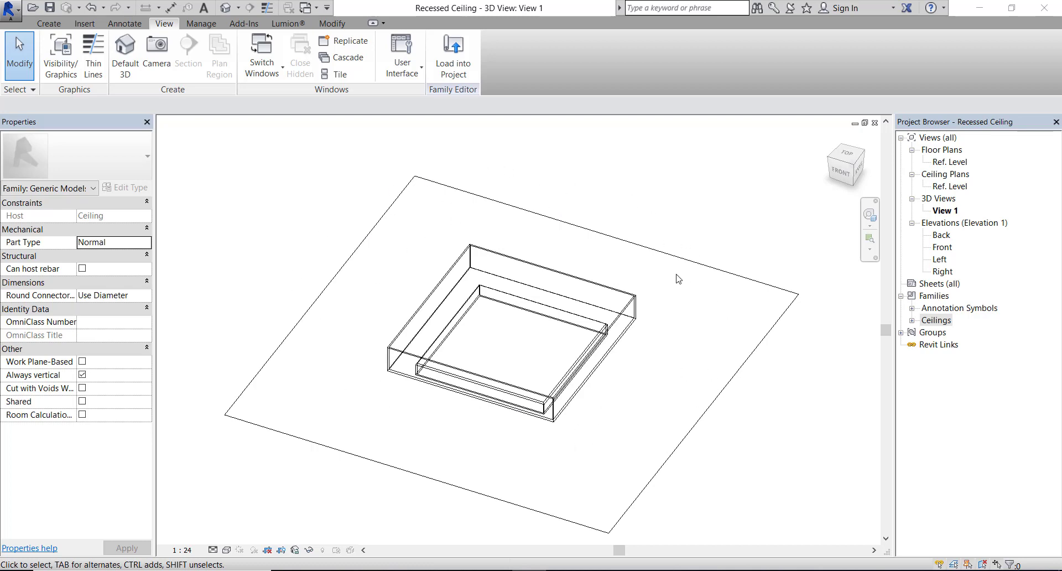
Step: Create a new family from the Generic Model line based template in the Imperial Templates folder
{"action": "left_click", "coordinate": [15, 16]}
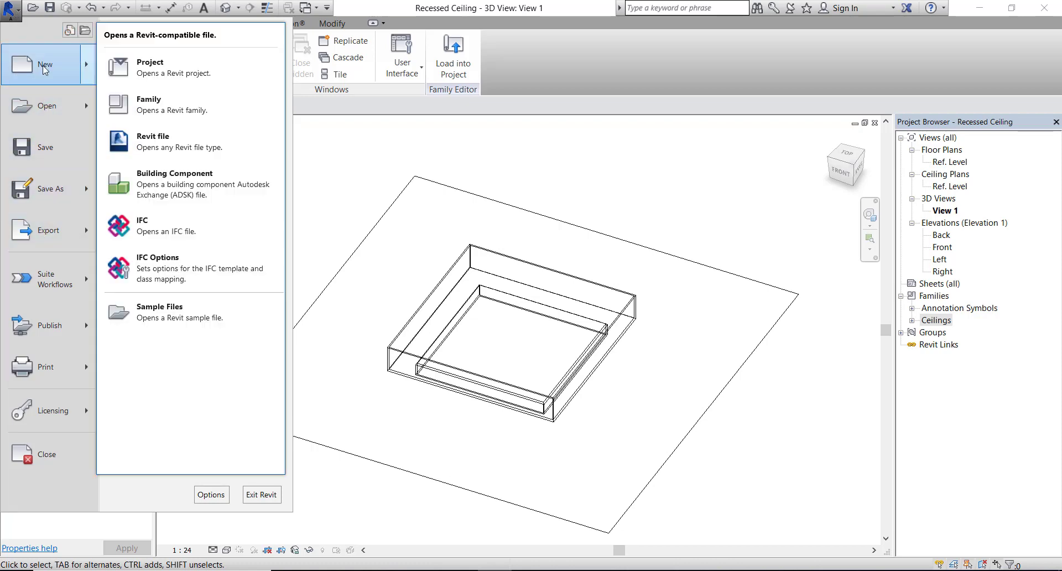
{"action": "mouse_move", "coordinate": [47, 64]}
{"action": "left_click", "coordinate": [177, 116]}
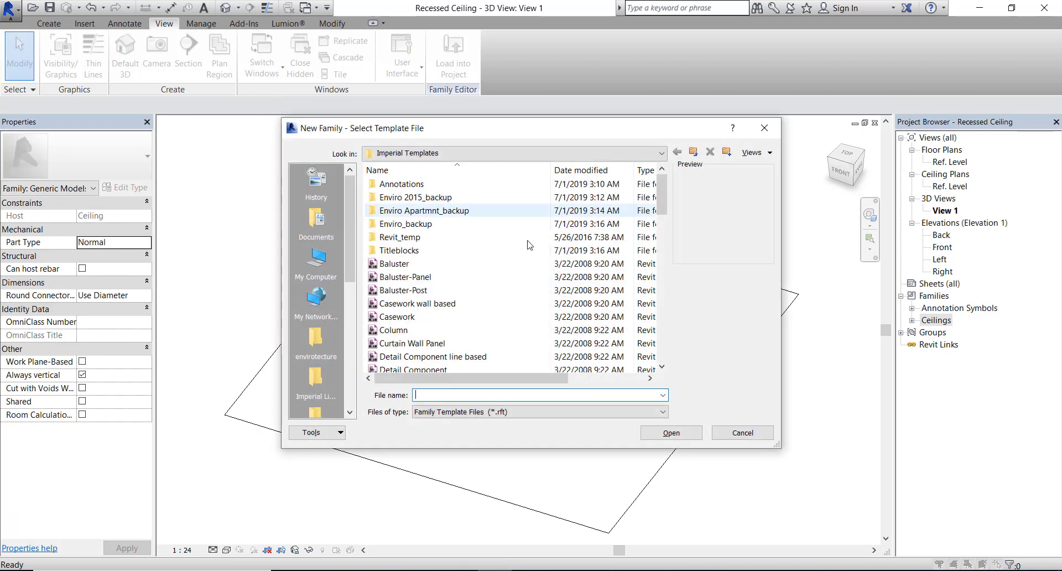
{"action": "left_click_drag", "start_coordinate": [663, 200], "coordinate": [663, 279]}
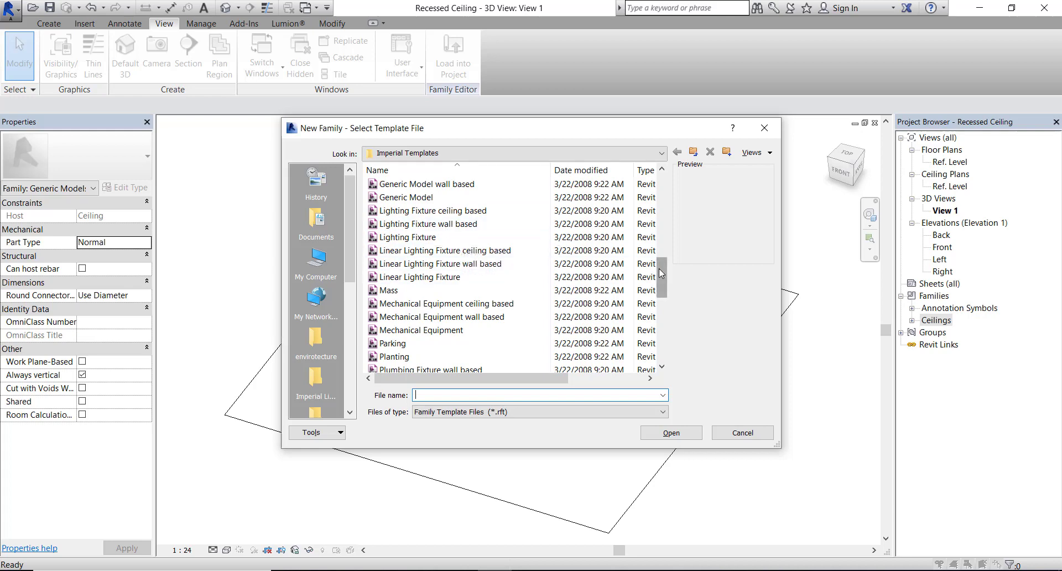
{"action": "mouse_move", "coordinate": [662, 270]}
{"action": "left_mouse_down"}
{"action": "mouse_move", "coordinate": [664, 318]}
{"action": "mouse_move", "coordinate": [659, 251]}
{"action": "left_mouse_up"}
{"action": "left_click", "coordinate": [645, 236]}
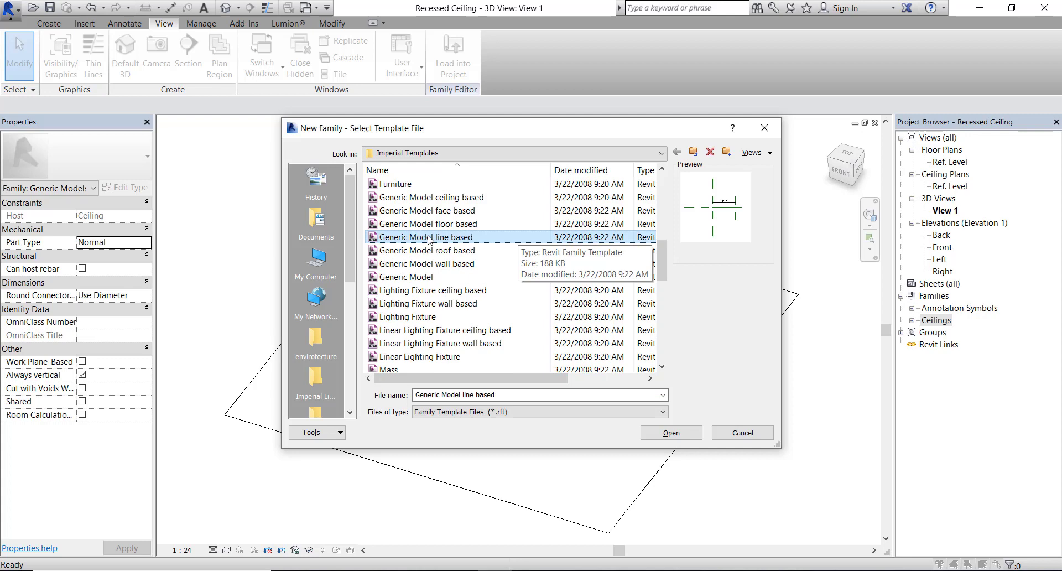
{"action": "left_click", "coordinate": [672, 433]}
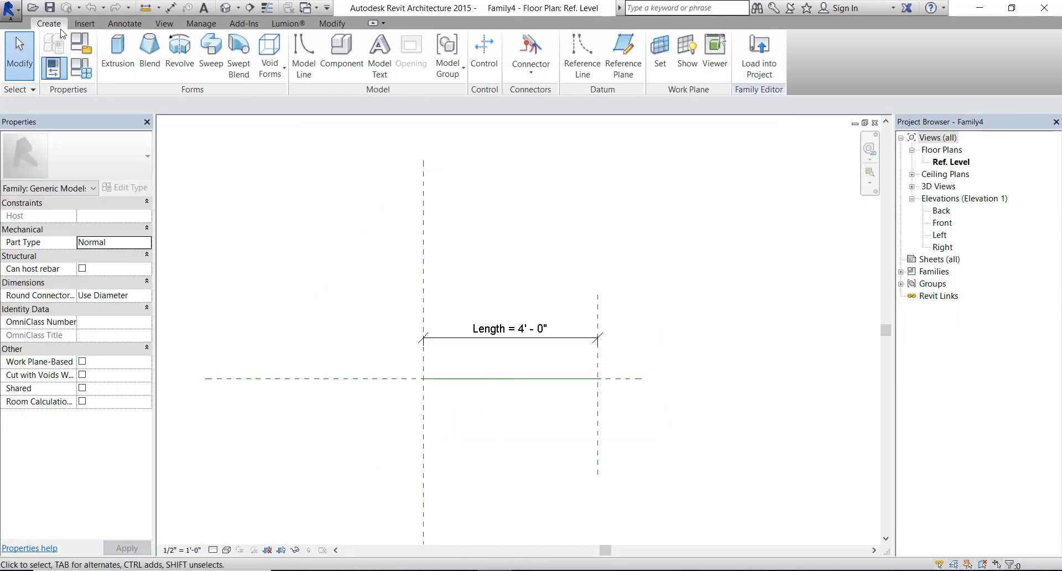
Step: Save the new family as "Recessed Ceiling - STRIP LIGHT" in the y0054 - Ceiling Recessed folder
{"action": "left_click", "coordinate": [18, 17]}
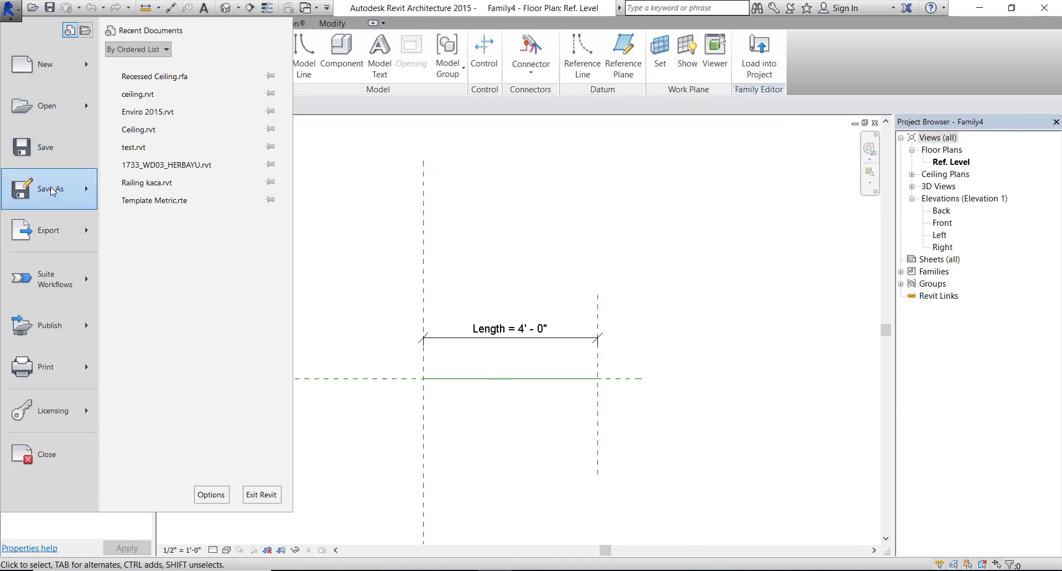
{"action": "mouse_move", "coordinate": [52, 189]}
{"action": "left_click", "coordinate": [202, 139]}
{"action": "type", "text": "Recessed Ceiling - STRIP LIGHT"}
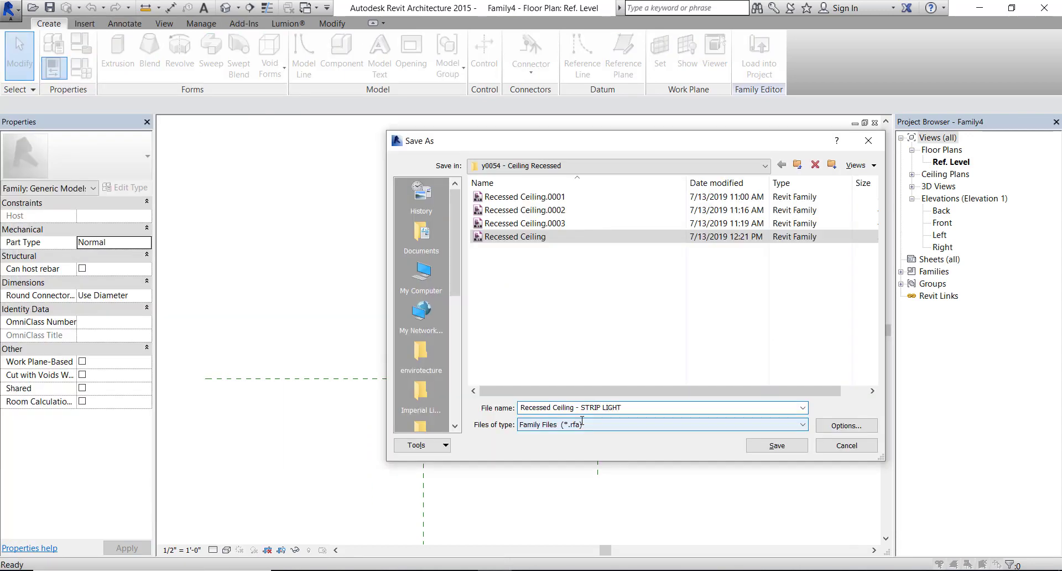
{"action": "left_click", "coordinate": [767, 448]}
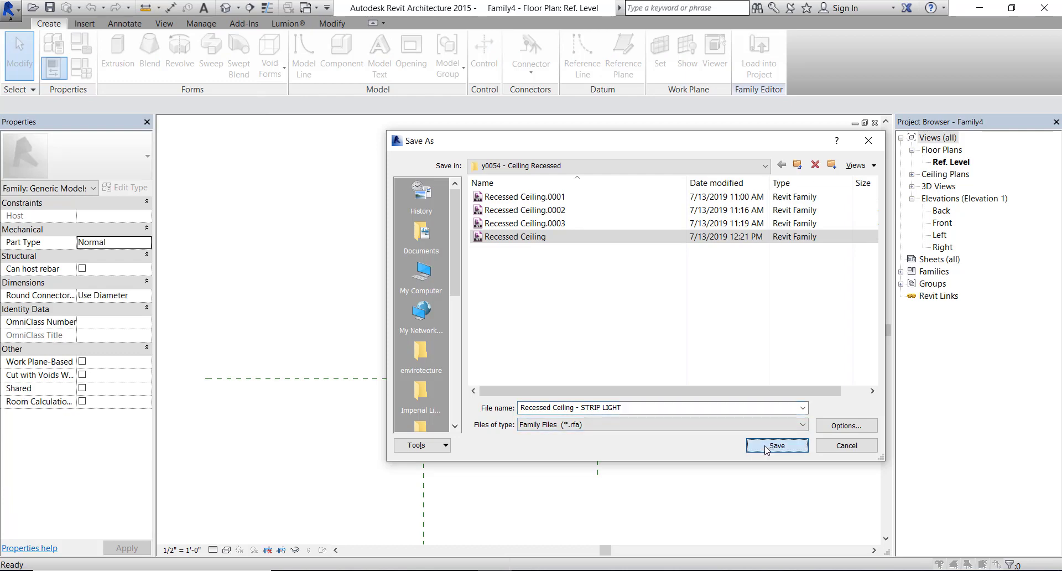
Step: Set the family's length units to millimeters in Project Units
{"action": "left_click", "coordinate": [201, 23]}
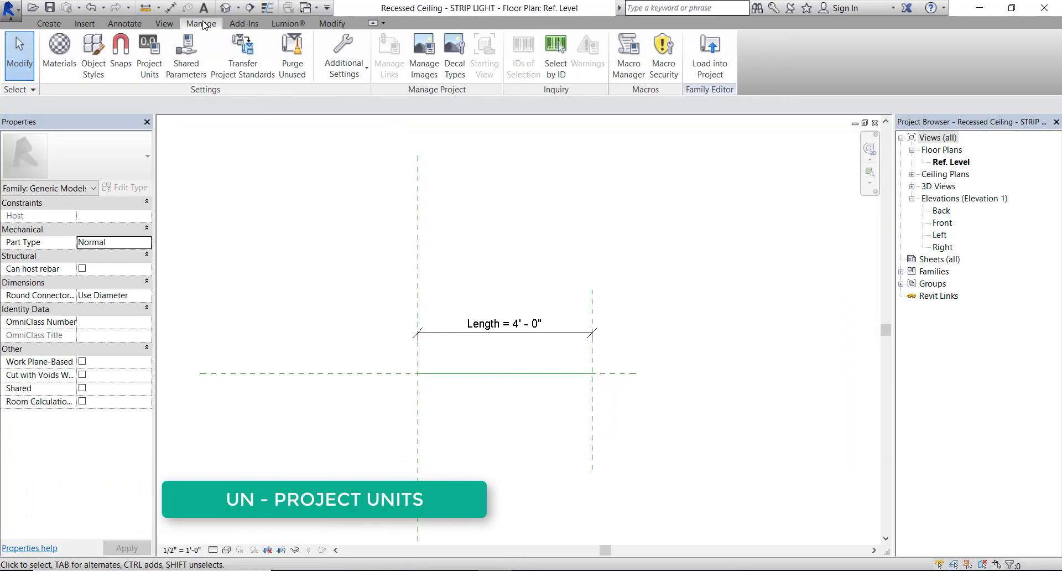
{"action": "left_click", "coordinate": [153, 67]}
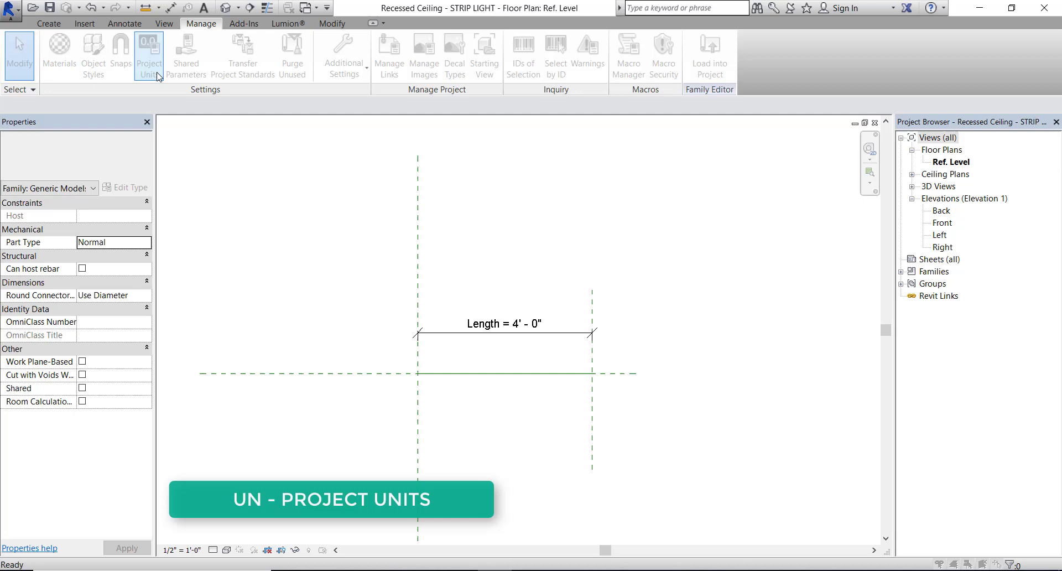
{"action": "left_click", "coordinate": [575, 194]}
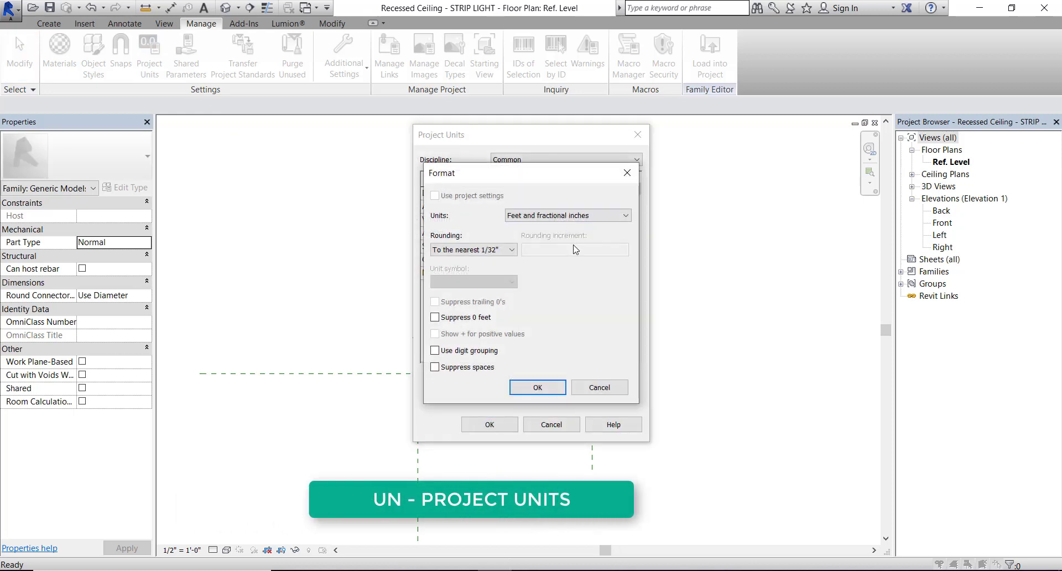
{"action": "left_click", "coordinate": [606, 215]}
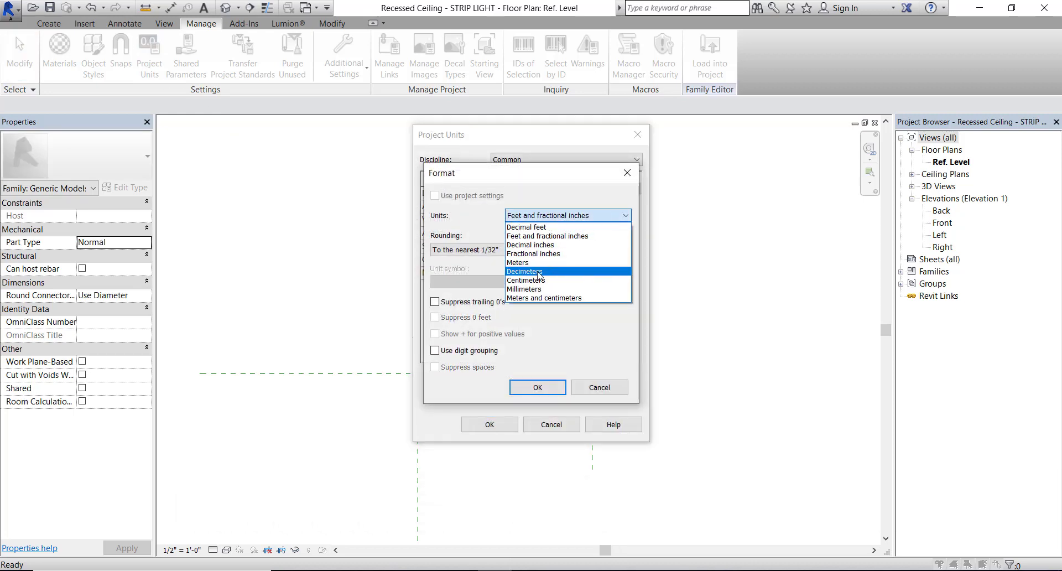
{"action": "left_click", "coordinate": [535, 289]}
{"action": "left_click", "coordinate": [551, 388]}
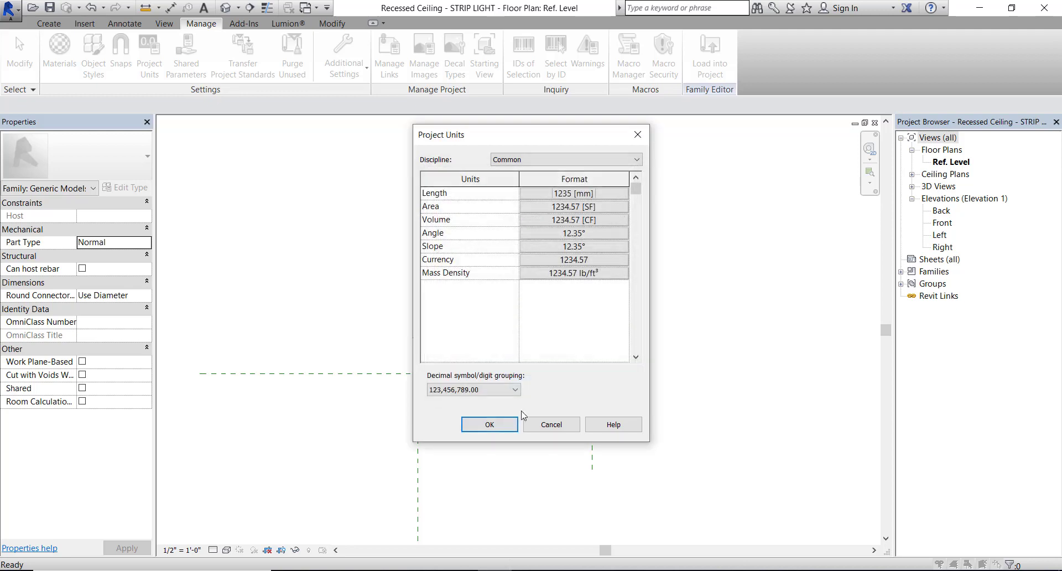
{"action": "left_click", "coordinate": [489, 424]}
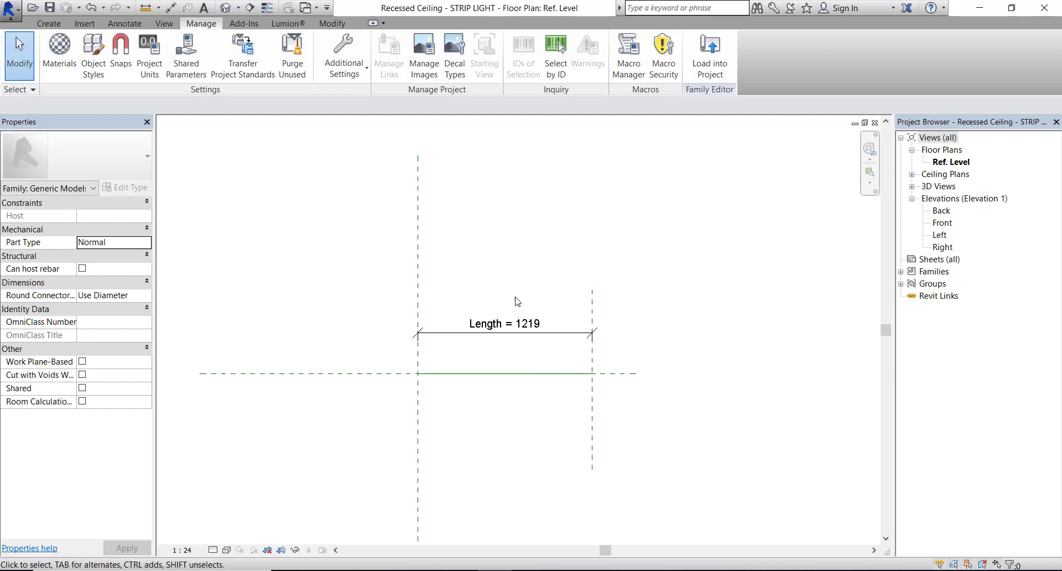
Step: Create a model line by picking the existing horizontal reference line between the two vertical reference planes
{"action": "left_click", "coordinate": [503, 377]}
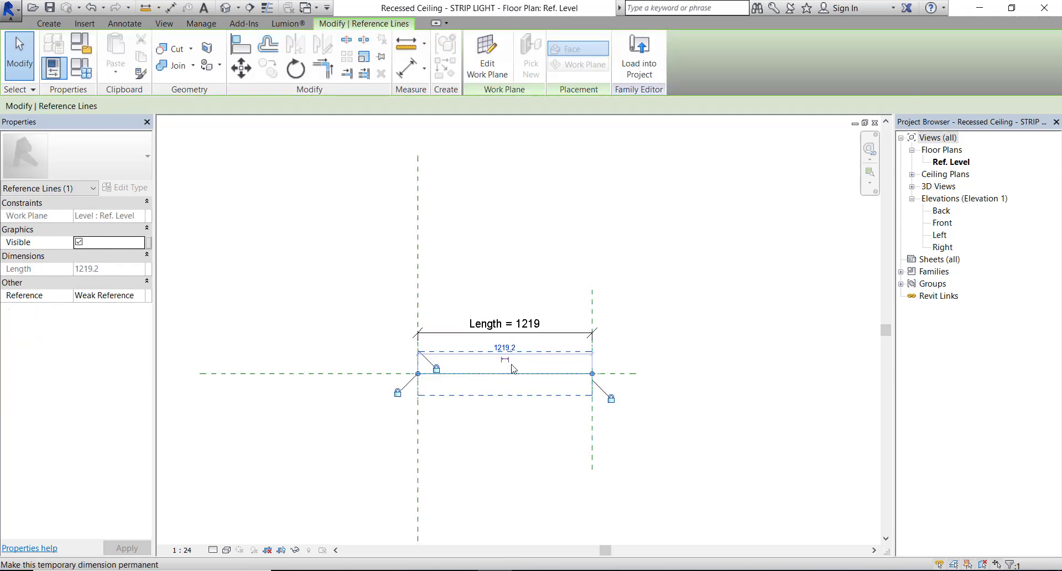
{"action": "left_click", "coordinate": [658, 335]}
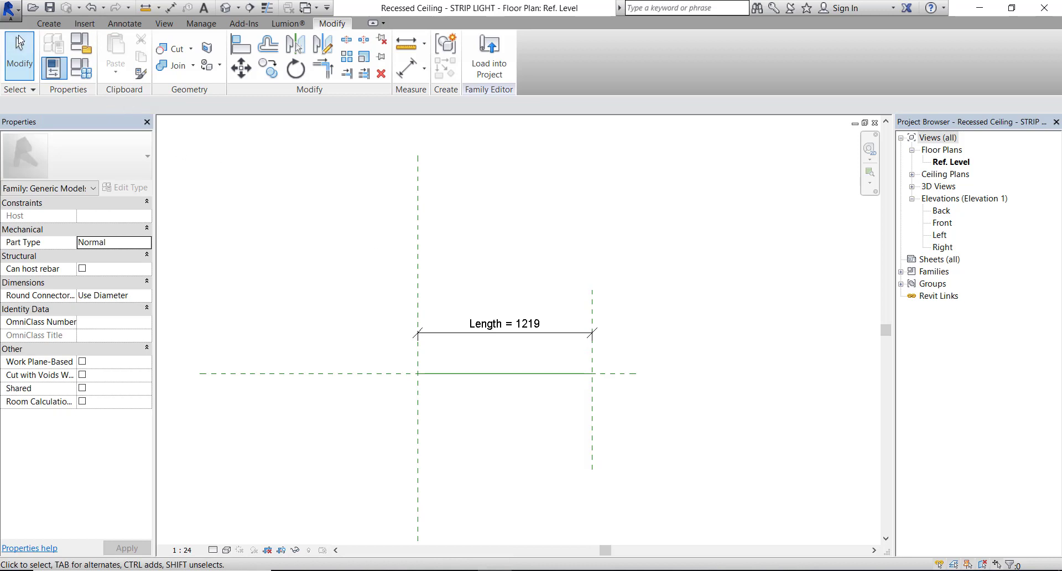
{"action": "left_click", "coordinate": [48, 25]}
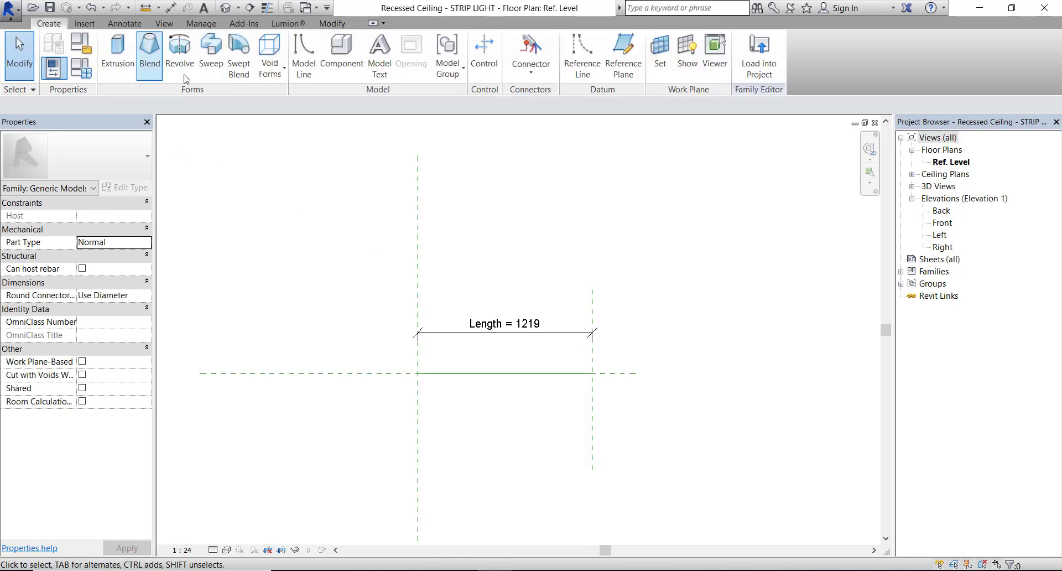
{"action": "left_click", "coordinate": [303, 56]}
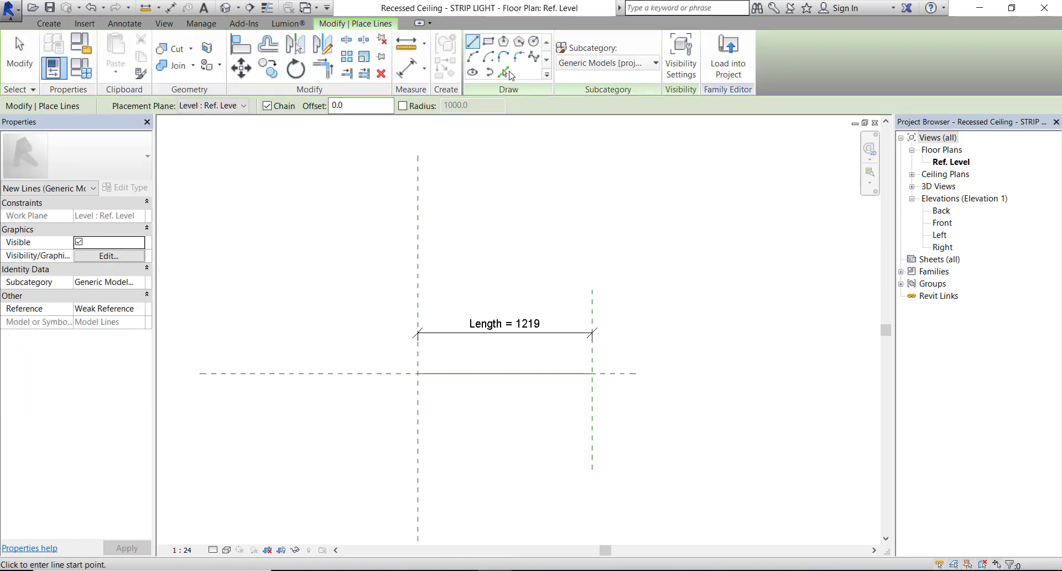
{"action": "left_click", "coordinate": [504, 72]}
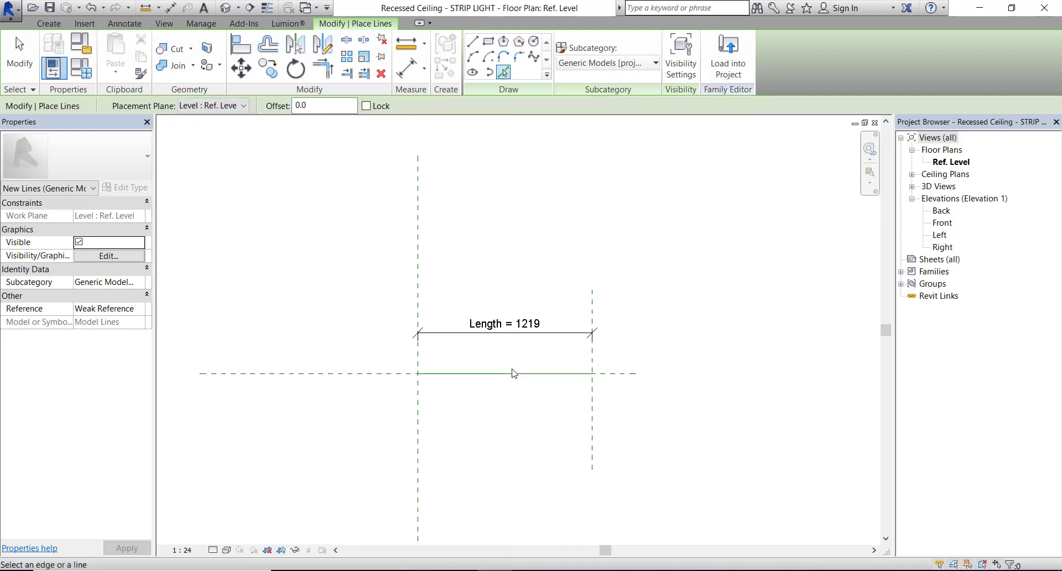
{"action": "left_click", "coordinate": [511, 374]}
Step: Align both ends of the model line to the vertical reference planes and lock the alignments
{"action": "key", "text": "a"}
{"action": "key", "text": "l"}
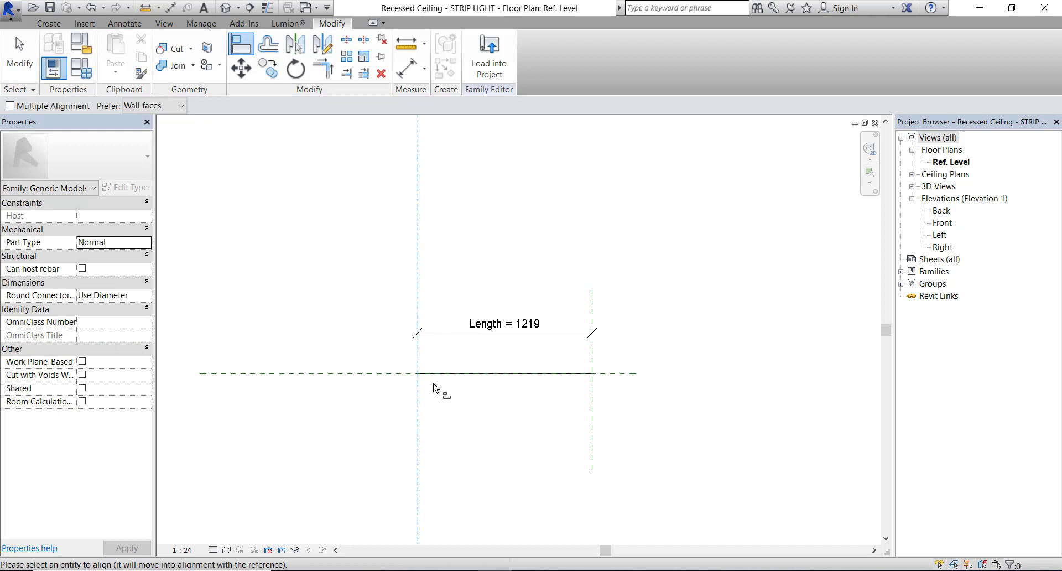
{"action": "scroll", "coordinate": [433, 387], "scroll_direction": "up", "scroll_amount": 2}
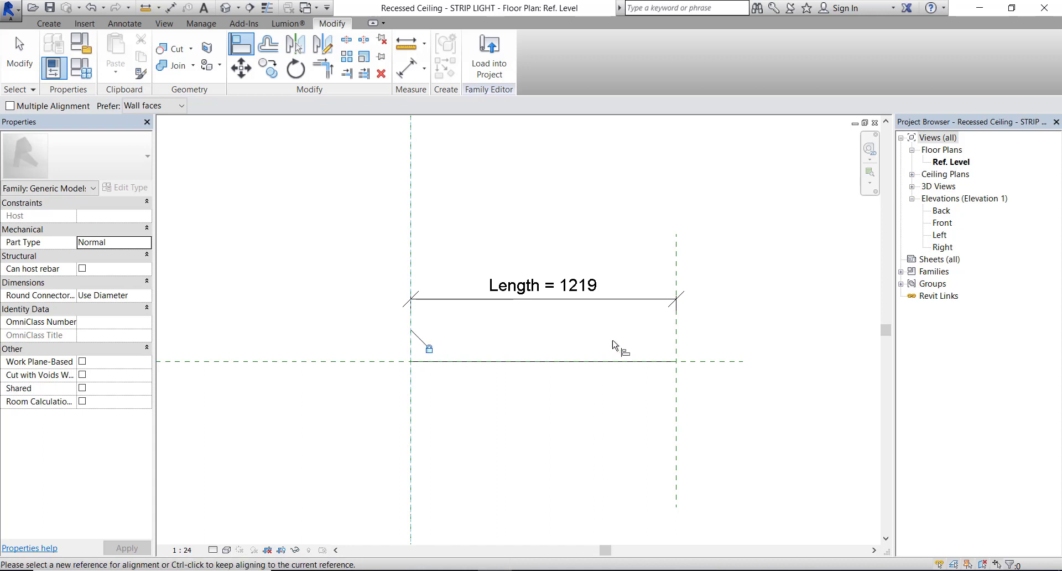
{"action": "left_click", "coordinate": [679, 341]}
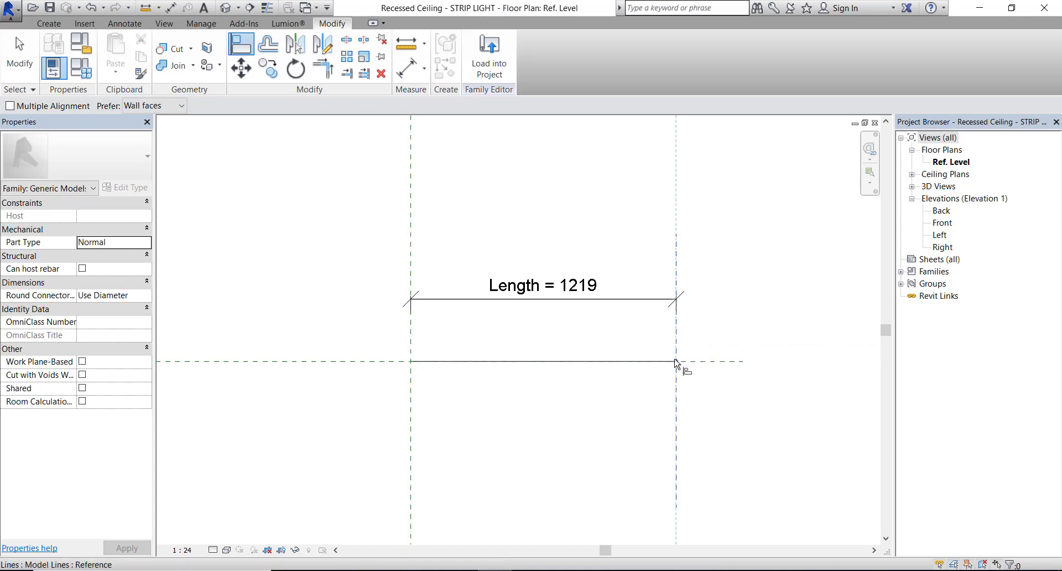
{"action": "left_click", "coordinate": [676, 363]}
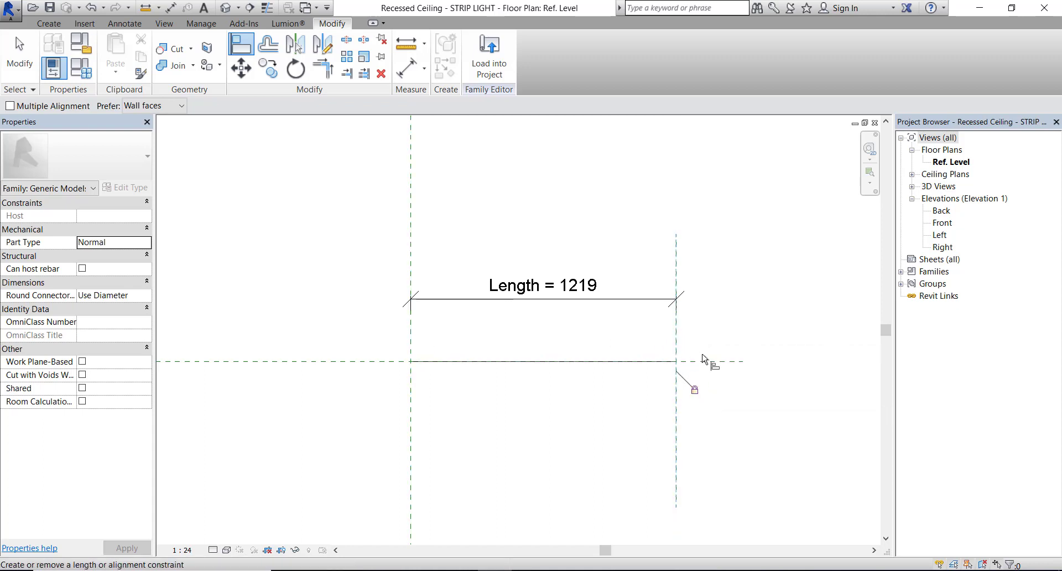
{"action": "scroll", "coordinate": [625, 260], "scroll_direction": "down", "scroll_amount": 2}
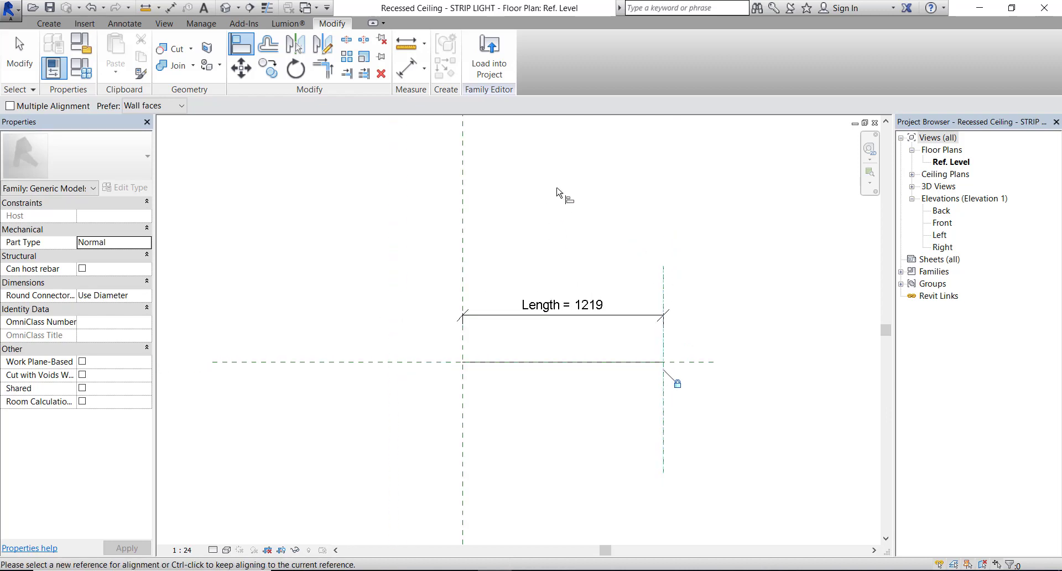
Step: Load the strip light family into Recessed Ceiling.rfa only and leave the automatic component placement
{"action": "left_click", "coordinate": [489, 55]}
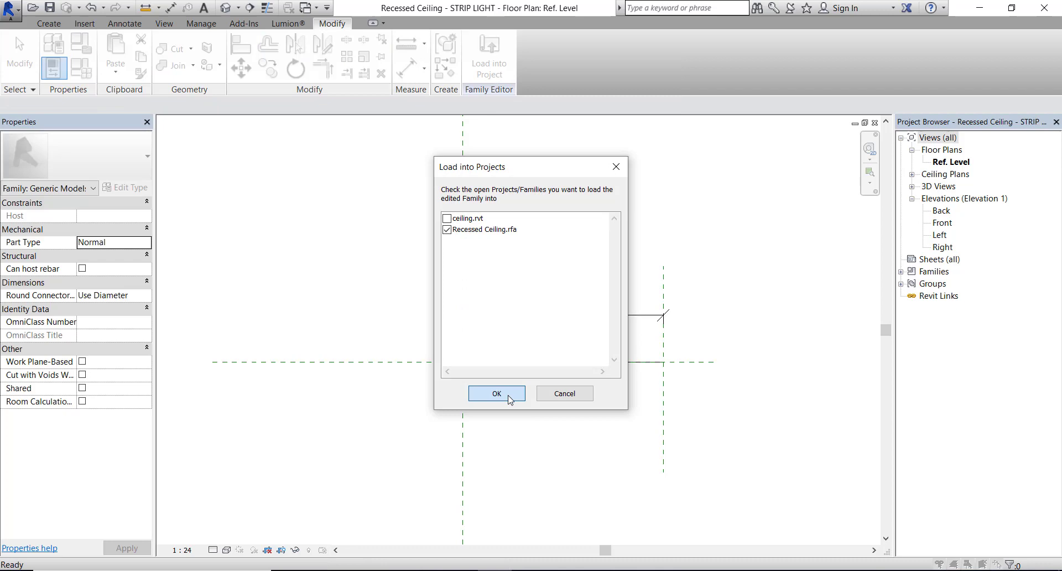
{"action": "left_click", "coordinate": [507, 394]}
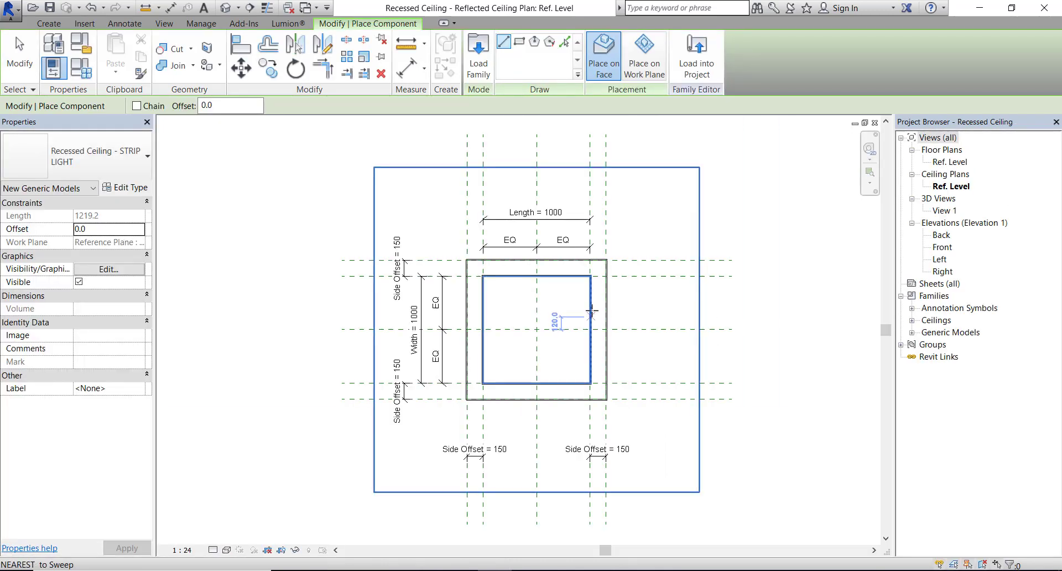
{"action": "scroll", "coordinate": [592, 305], "scroll_direction": "up", "scroll_amount": 2}
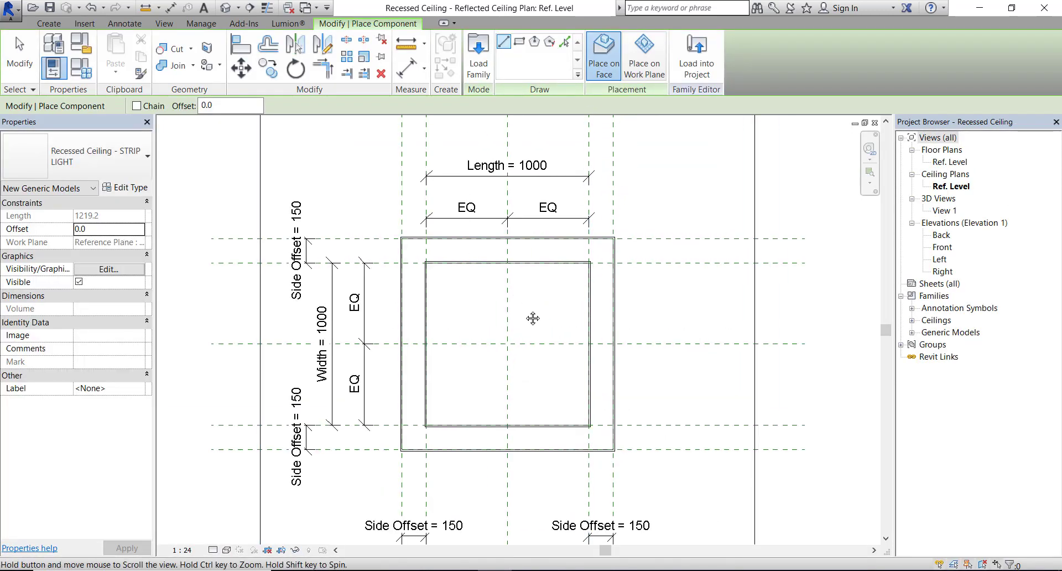
{"action": "scroll", "coordinate": [479, 241], "scroll_direction": "up", "scroll_amount": 3}
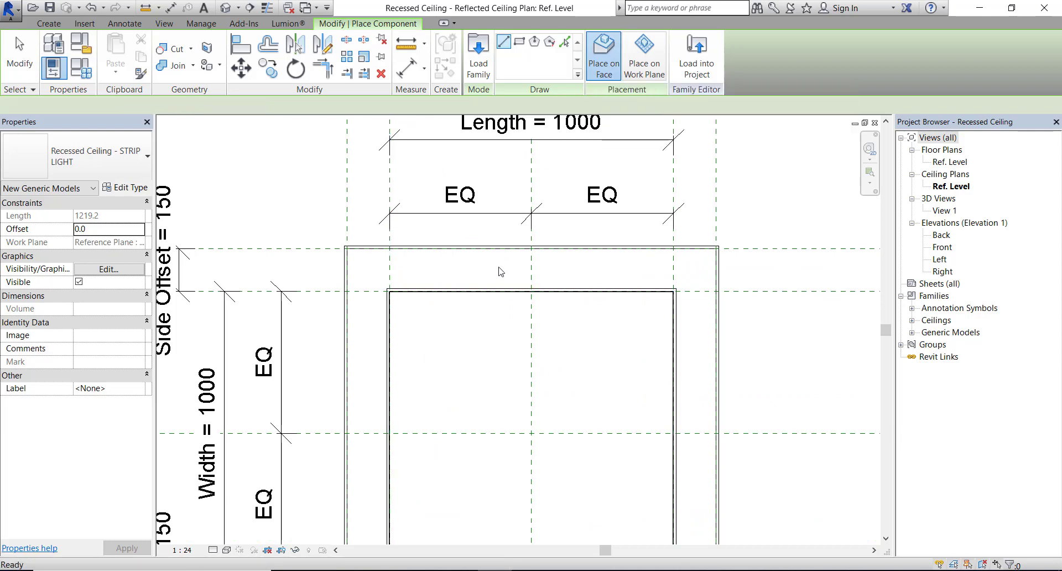
{"action": "key", "text": "Escape"}
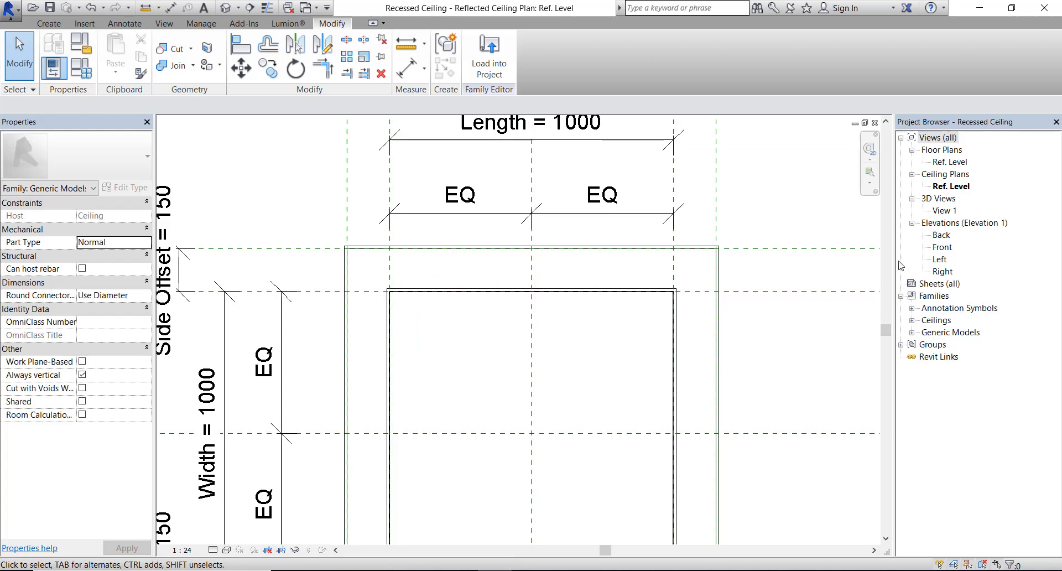
Step: Place a Recessed Ceiling - STRIP LIGHT component as a horizontal line about 940 mm long just above the inner opening
{"action": "left_click", "coordinate": [912, 333]}
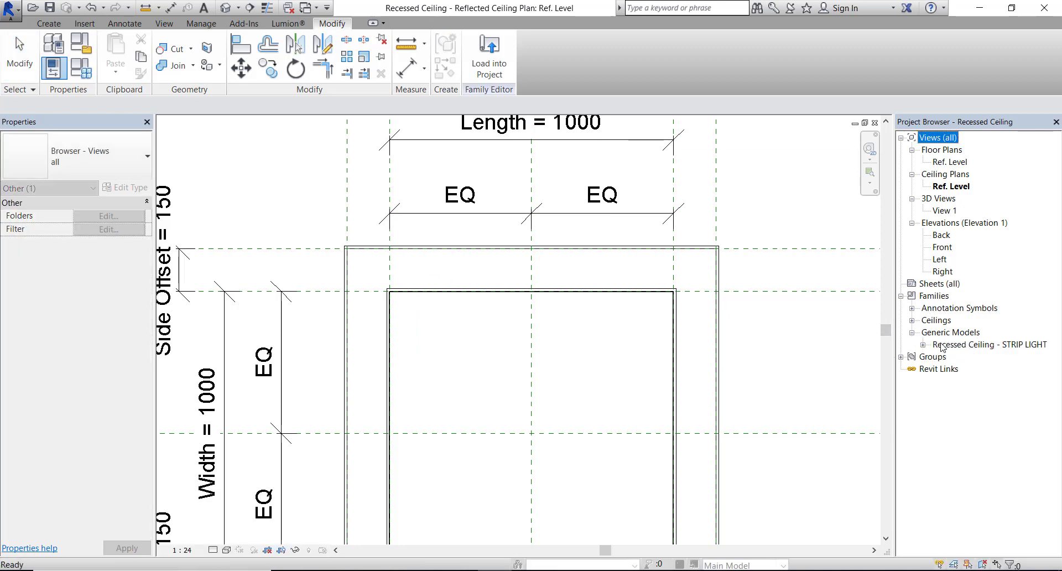
{"action": "left_click", "coordinate": [923, 344]}
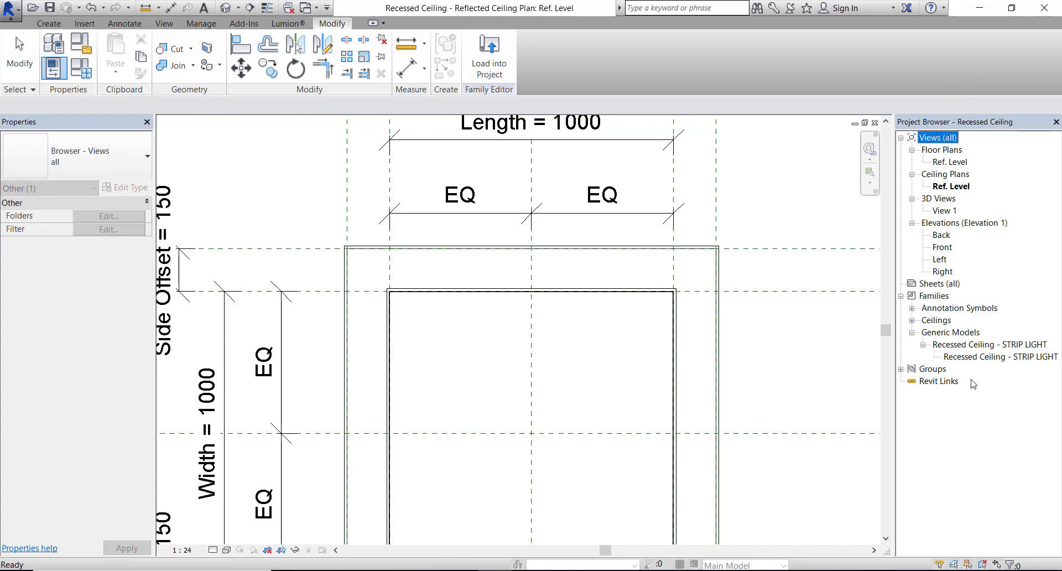
{"action": "left_click", "coordinate": [975, 358]}
{"action": "left_click_drag", "start_coordinate": [993, 361], "coordinate": [470, 273]}
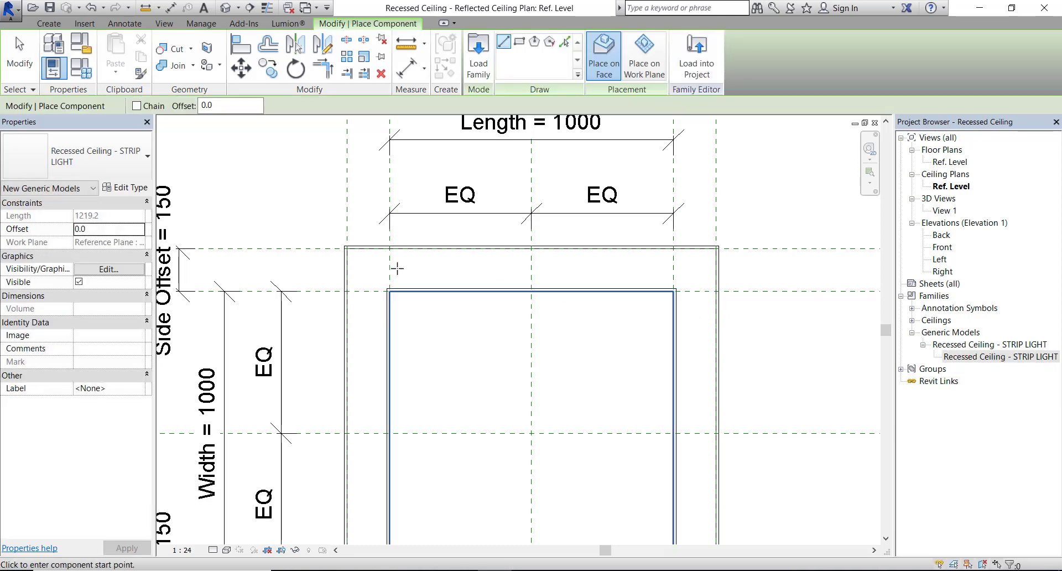
{"action": "left_click", "coordinate": [397, 268]}
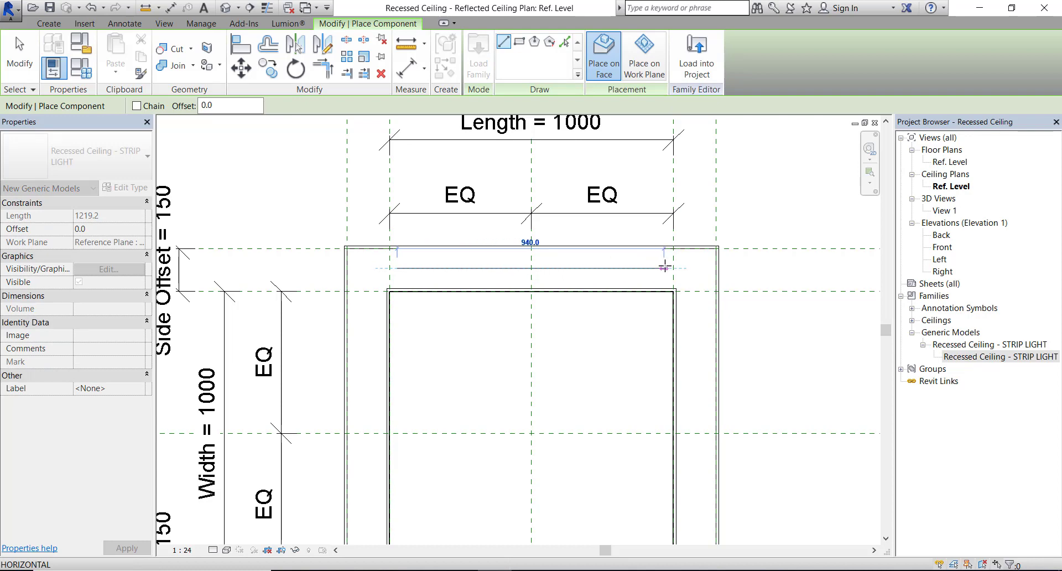
{"action": "left_click", "coordinate": [665, 268]}
{"action": "middle_click_drag", "start_coordinate": [679, 284], "coordinate": [659, 304]}
{"action": "scroll", "coordinate": [660, 304], "scroll_direction": "up", "scroll_amount": 1}
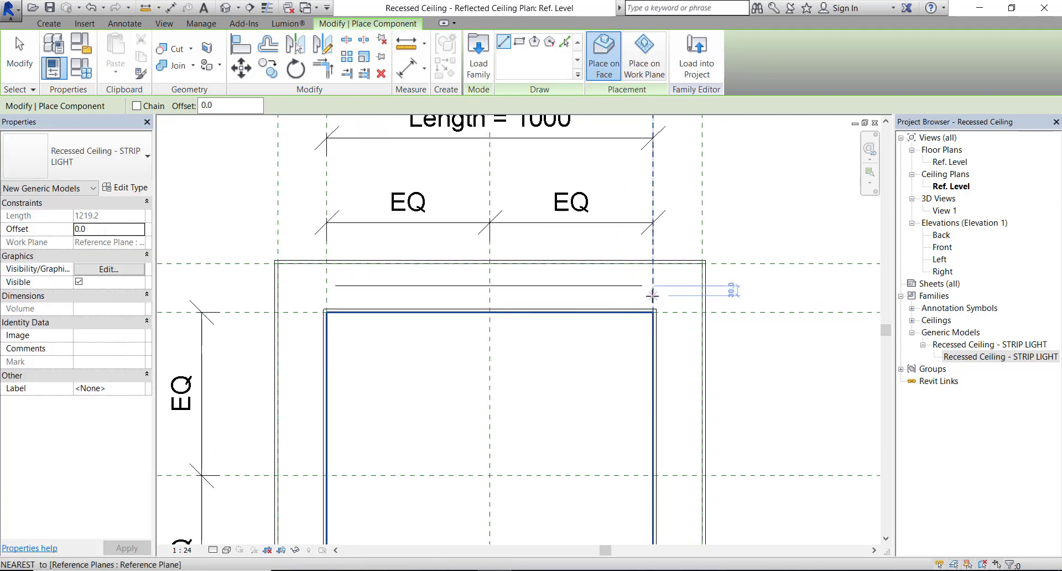
{"action": "key", "text": "Escape"}
{"action": "key", "text": "Escape"}
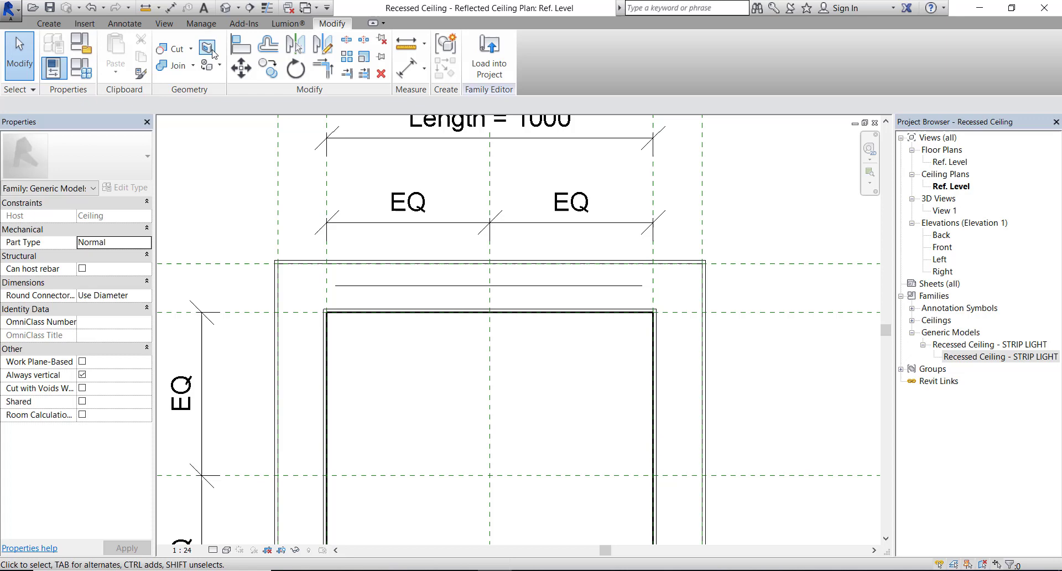
Step: Align both ends of the upper strip light to the inner vertical reference planes and lock the alignments
{"action": "left_click", "coordinate": [241, 44]}
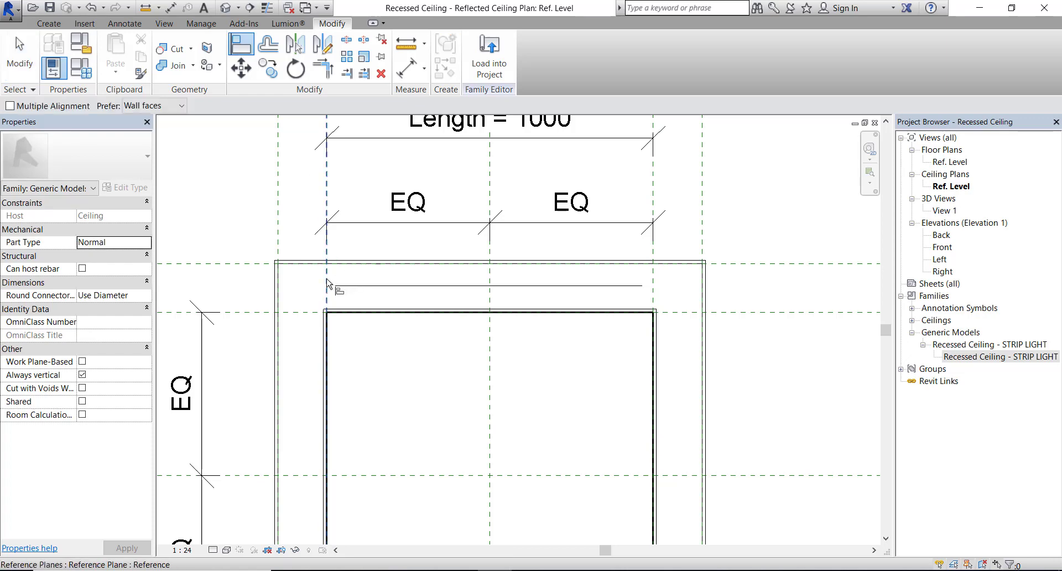
{"action": "left_click", "coordinate": [328, 284]}
{"action": "left_click", "coordinate": [338, 286]}
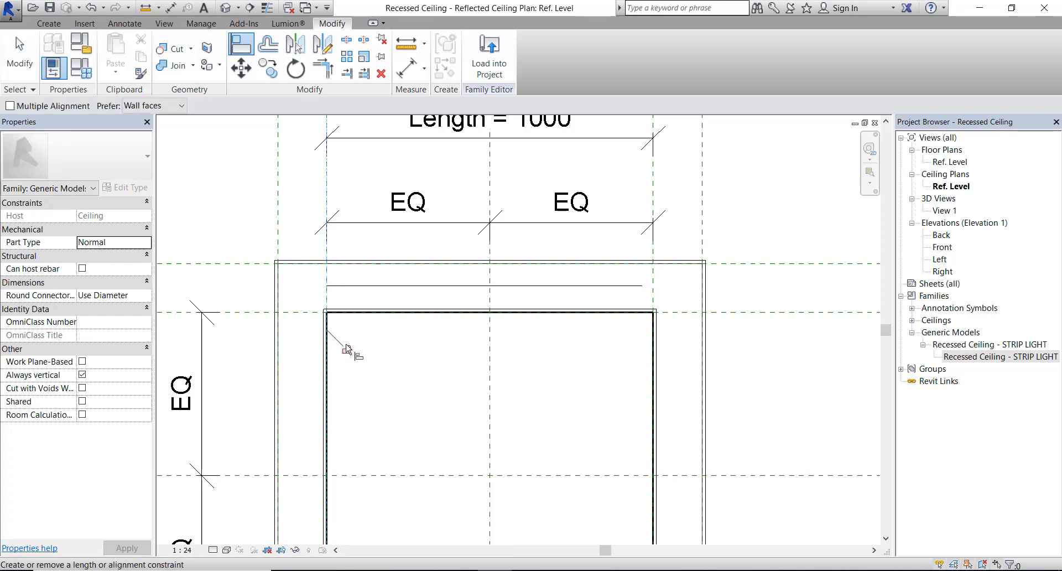
{"action": "left_click", "coordinate": [653, 292]}
{"action": "left_click", "coordinate": [655, 299]}
{"action": "middle_click_drag", "start_coordinate": [613, 346], "coordinate": [625, 333]}
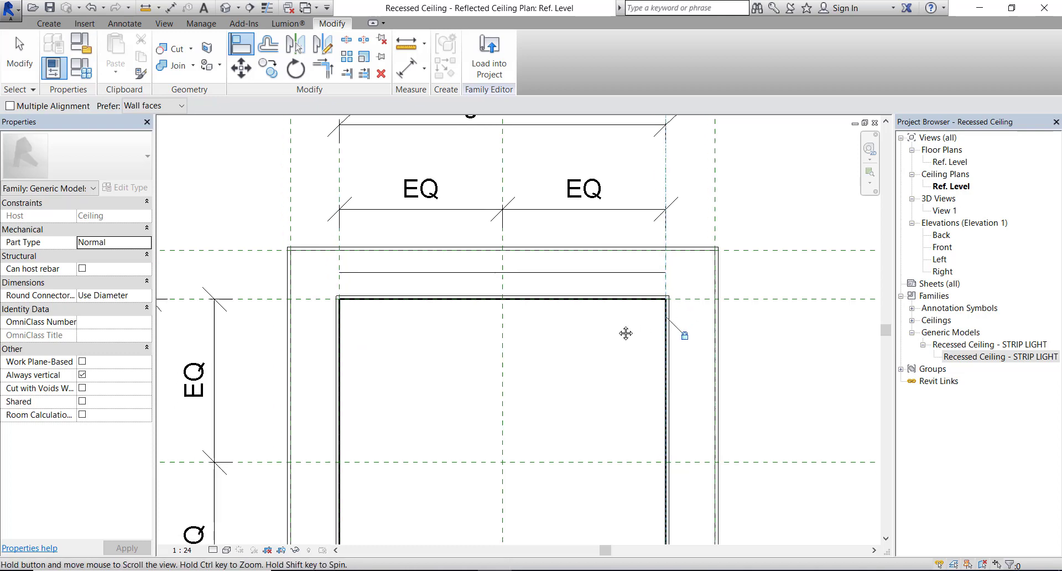
{"action": "key", "text": "Escape"}
{"action": "key", "text": "Escape"}
Step: Add an aligned dimension between the opening's upper horizontal reference plane and the upper strip light
{"action": "scroll", "coordinate": [382, 282], "scroll_direction": "up", "scroll_amount": 3}
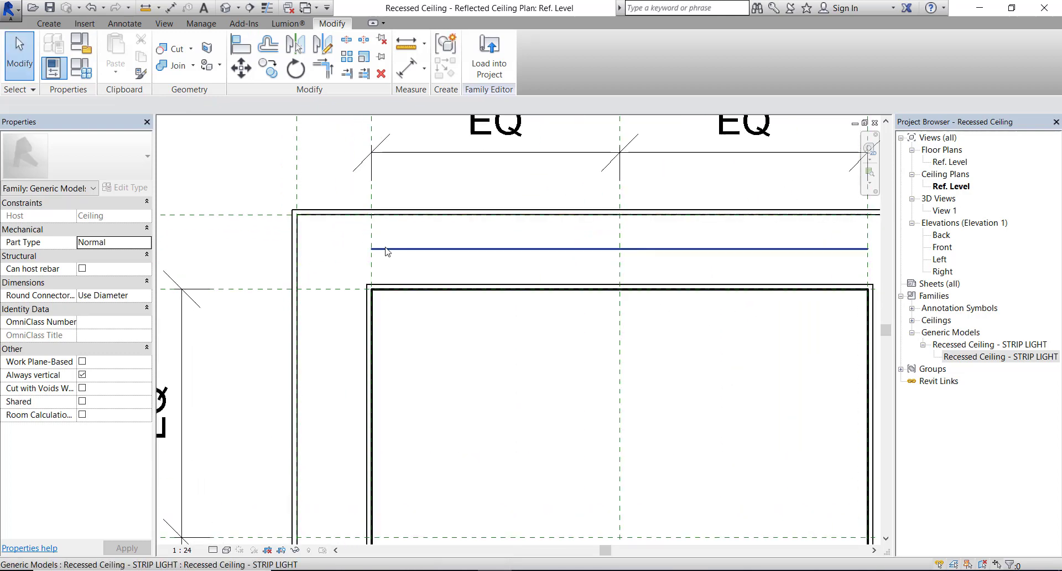
{"action": "middle_click_drag", "start_coordinate": [379, 274], "coordinate": [378, 283]}
{"action": "scroll", "coordinate": [378, 285], "scroll_direction": "up", "scroll_amount": 2}
{"action": "scroll", "coordinate": [383, 305], "scroll_direction": "down", "scroll_amount": 3}
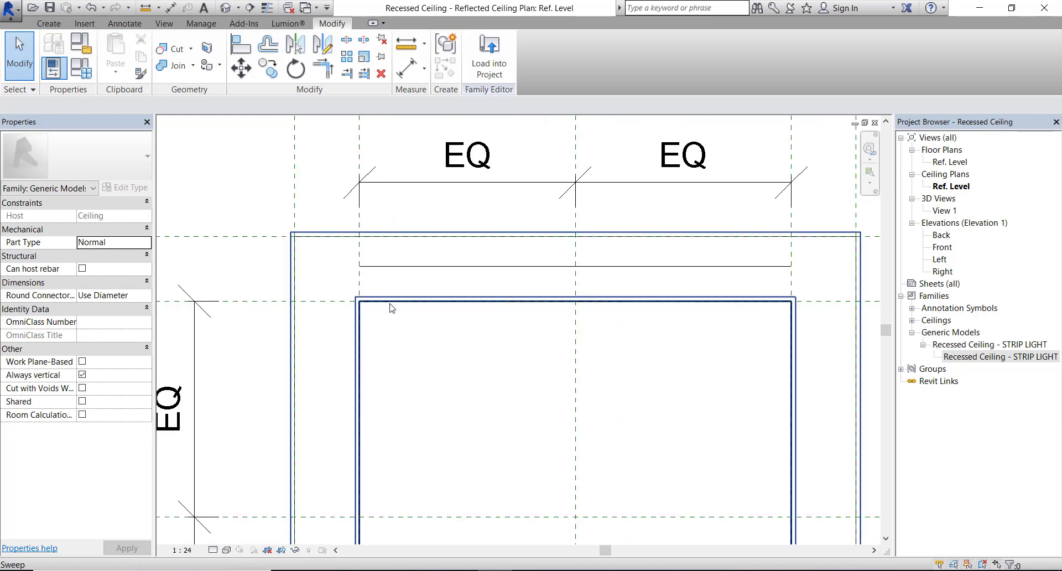
{"action": "scroll", "coordinate": [332, 277], "scroll_direction": "up", "scroll_amount": 2}
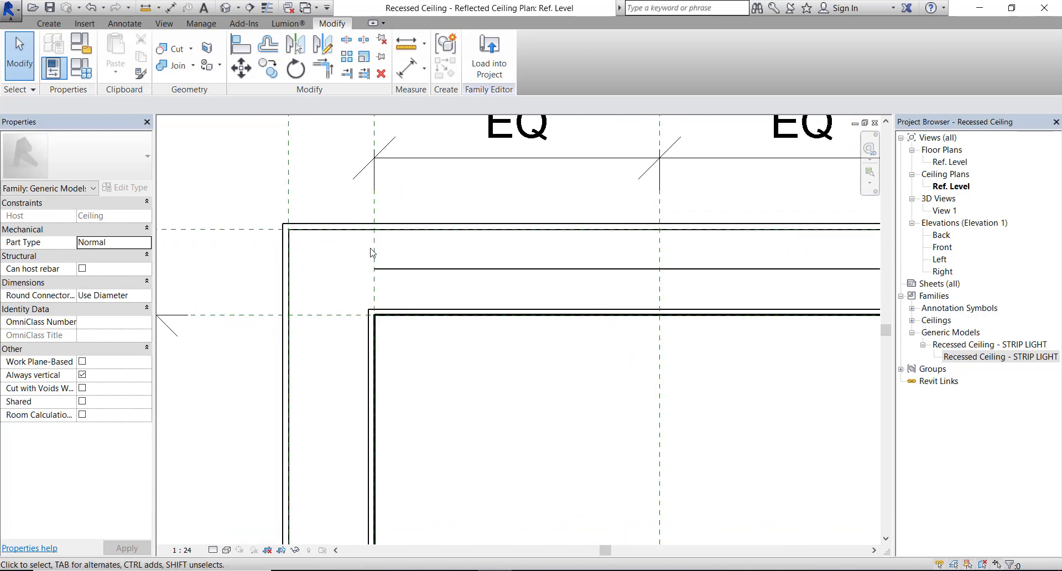
{"action": "left_click", "coordinate": [125, 23]}
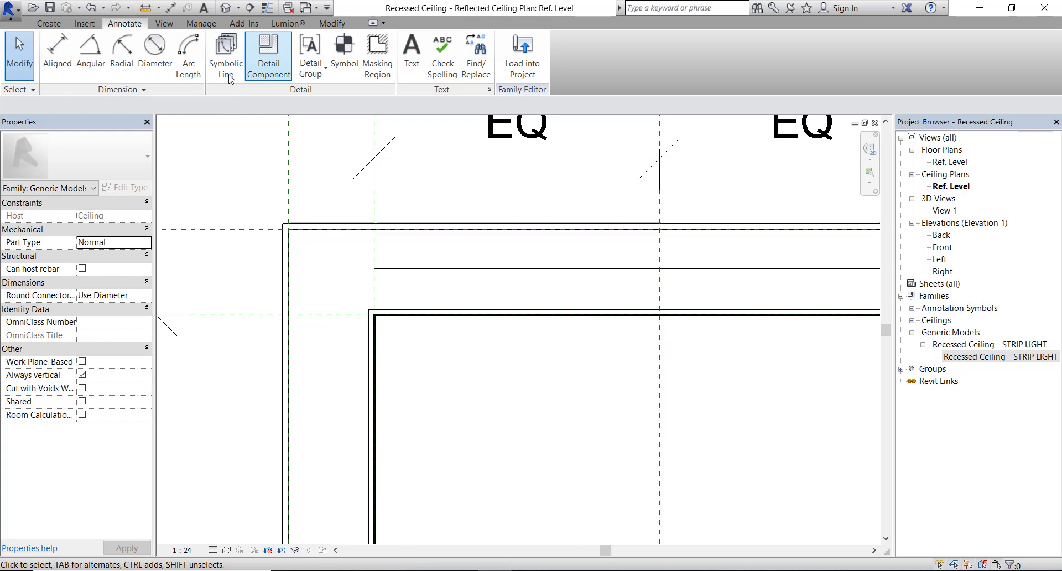
{"action": "left_click", "coordinate": [57, 57]}
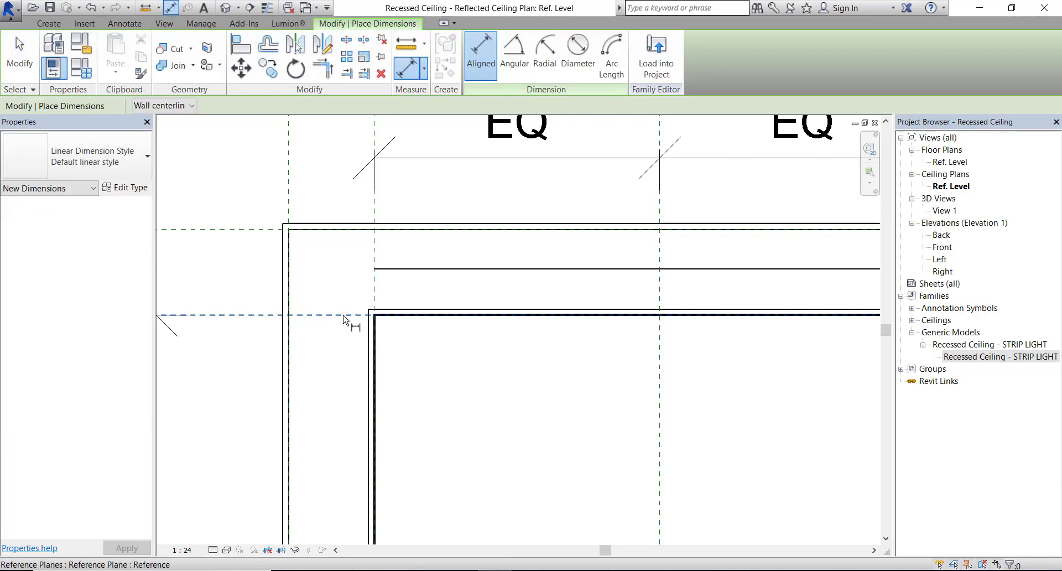
{"action": "left_click", "coordinate": [346, 315]}
{"action": "left_click", "coordinate": [390, 269]}
{"action": "left_click", "coordinate": [333, 247]}
{"action": "key", "text": "Escape"}
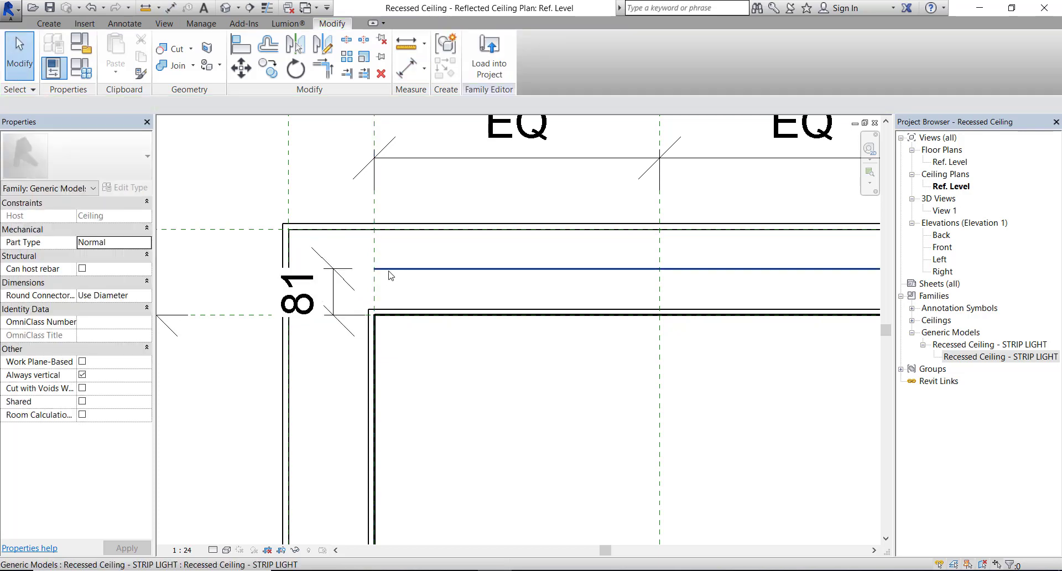
Step: Set the upper strip light's distance from the horizontal reference plane to 30 mm and lock that dimension
{"action": "left_click", "coordinate": [389, 269]}
{"action": "left_click", "coordinate": [319, 293]}
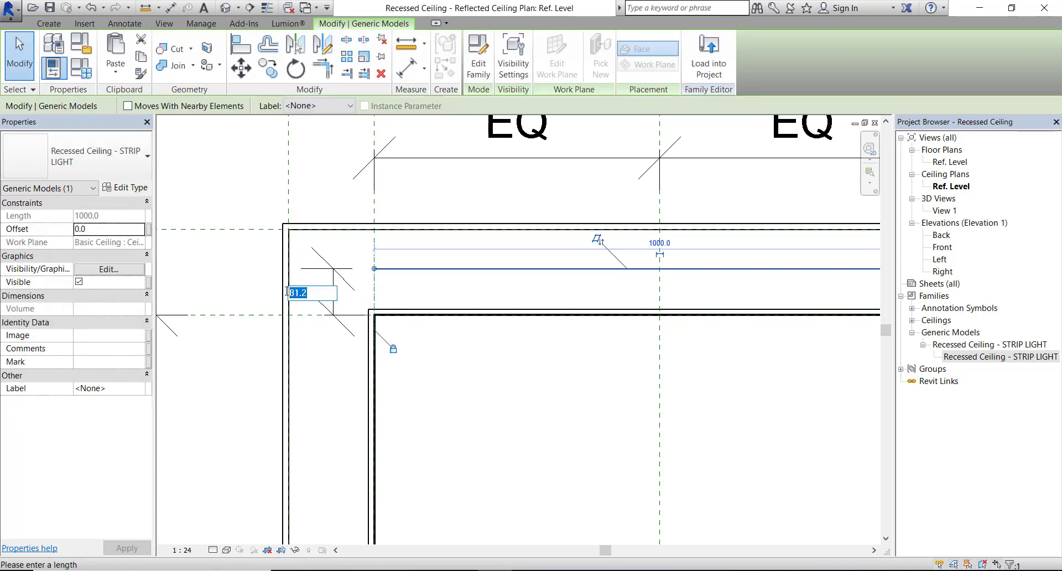
{"action": "type", "text": "30"}
{"action": "key", "text": "Return"}
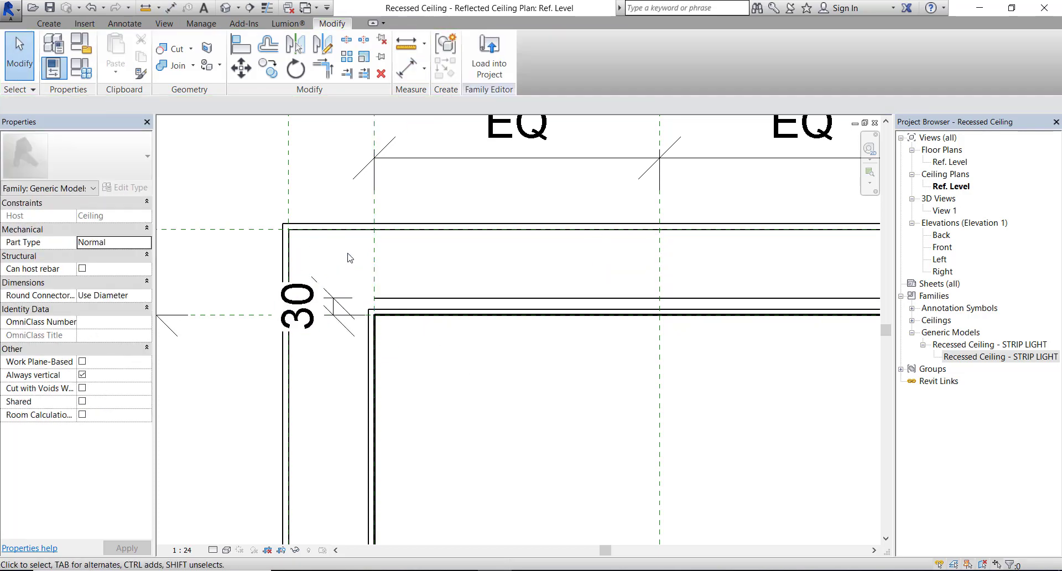
{"action": "left_click", "coordinate": [338, 308]}
{"action": "scroll", "coordinate": [412, 321], "scroll_direction": "up", "scroll_amount": 1}
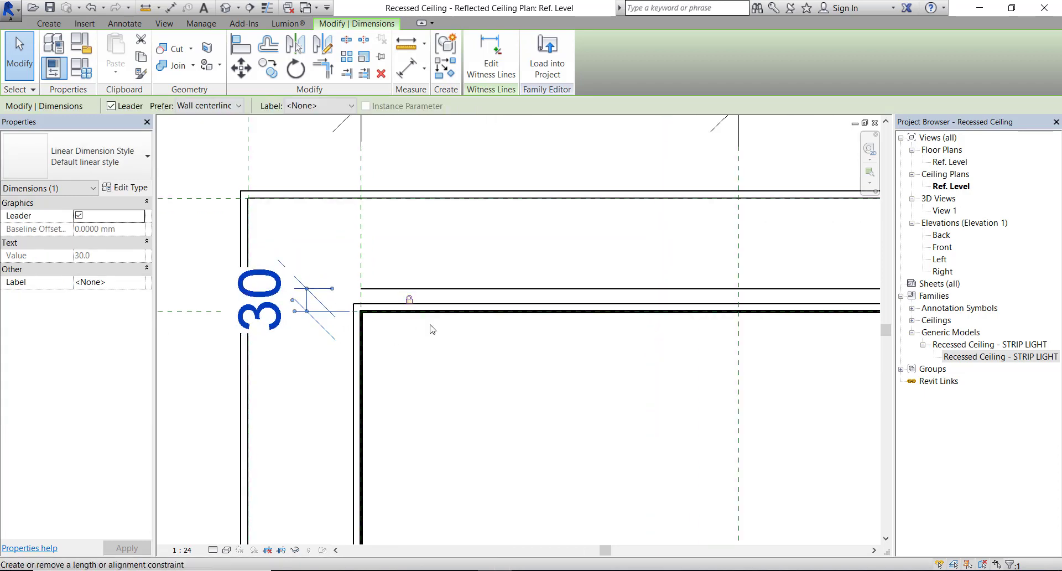
{"action": "scroll", "coordinate": [426, 324], "scroll_direction": "down", "scroll_amount": 3}
{"action": "left_click", "coordinate": [479, 360]}
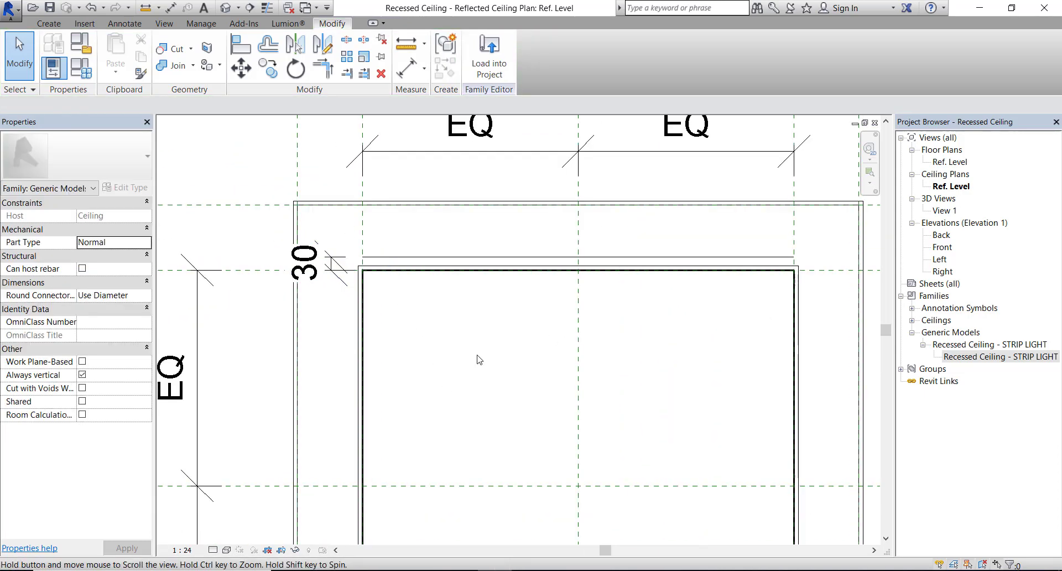
Step: Create a similar strip light running vertically beside the opening's left edge, between the lower and upper inner reference planes
{"action": "scroll", "coordinate": [485, 288], "scroll_direction": "down", "scroll_amount": 2}
{"action": "scroll", "coordinate": [387, 235], "scroll_direction": "up", "scroll_amount": 1}
{"action": "right_click", "coordinate": [418, 213]}
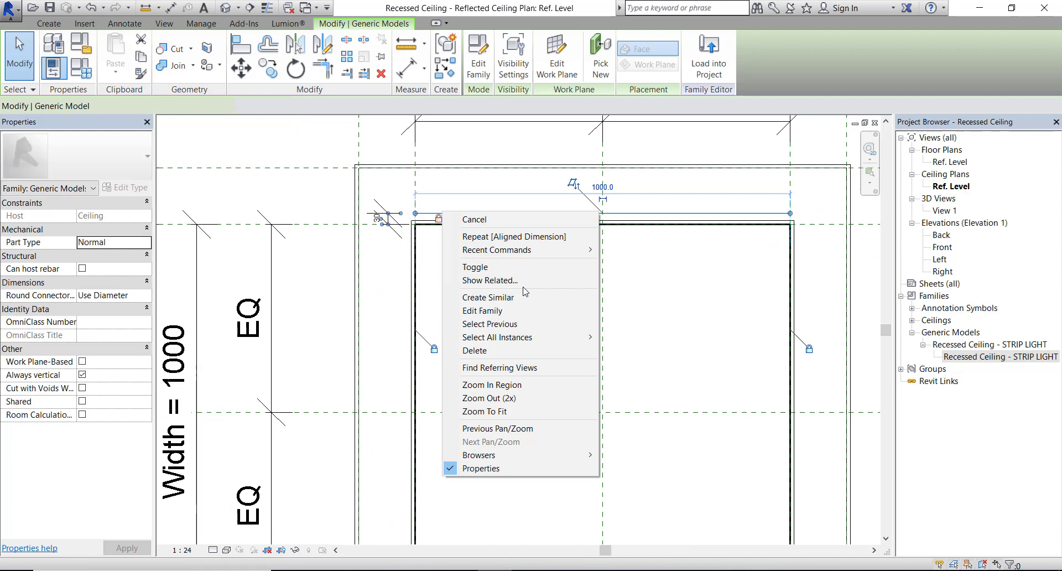
{"action": "left_click", "coordinate": [476, 295]}
{"action": "middle_click_drag", "start_coordinate": [472, 344], "coordinate": [472, 240]}
{"action": "scroll", "coordinate": [473, 240], "scroll_direction": "down", "scroll_amount": 2}
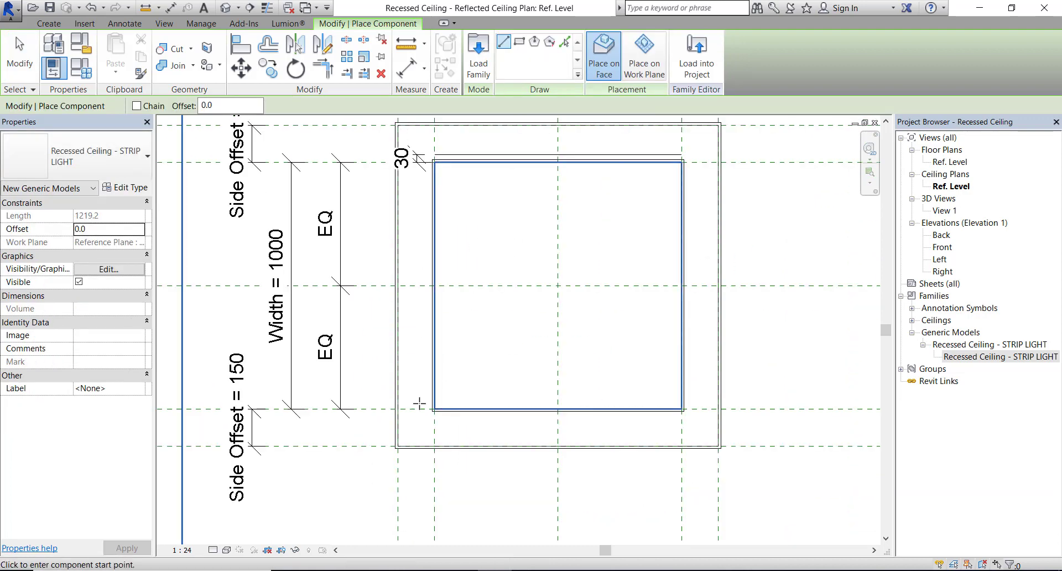
{"action": "left_click", "coordinate": [415, 408]}
{"action": "scroll", "coordinate": [415, 151], "scroll_direction": "up", "scroll_amount": 3}
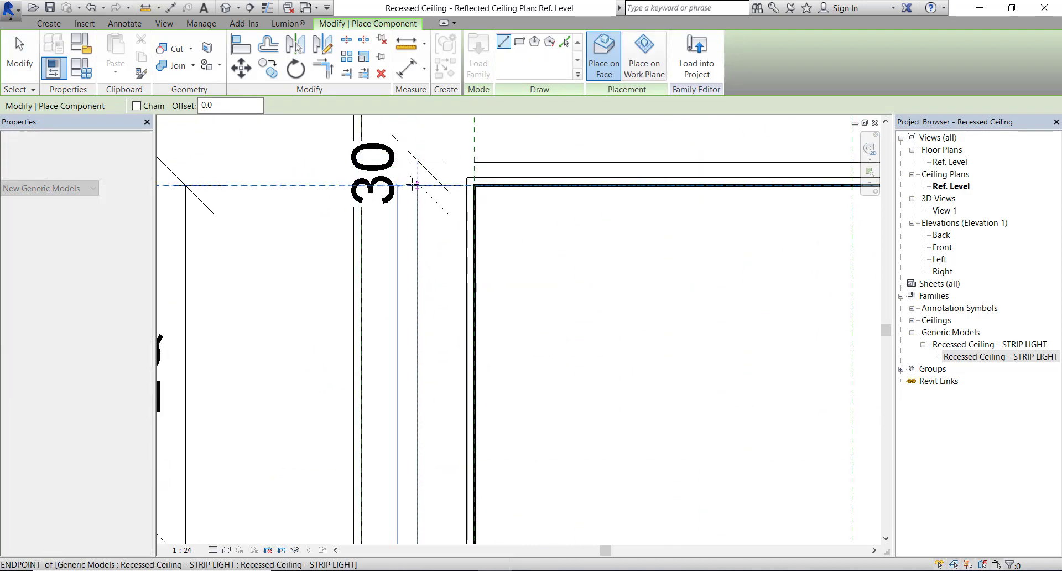
{"action": "left_click", "coordinate": [415, 185]}
{"action": "scroll", "coordinate": [437, 183], "scroll_direction": "down", "scroll_amount": 3}
{"action": "key", "text": "Escape"}
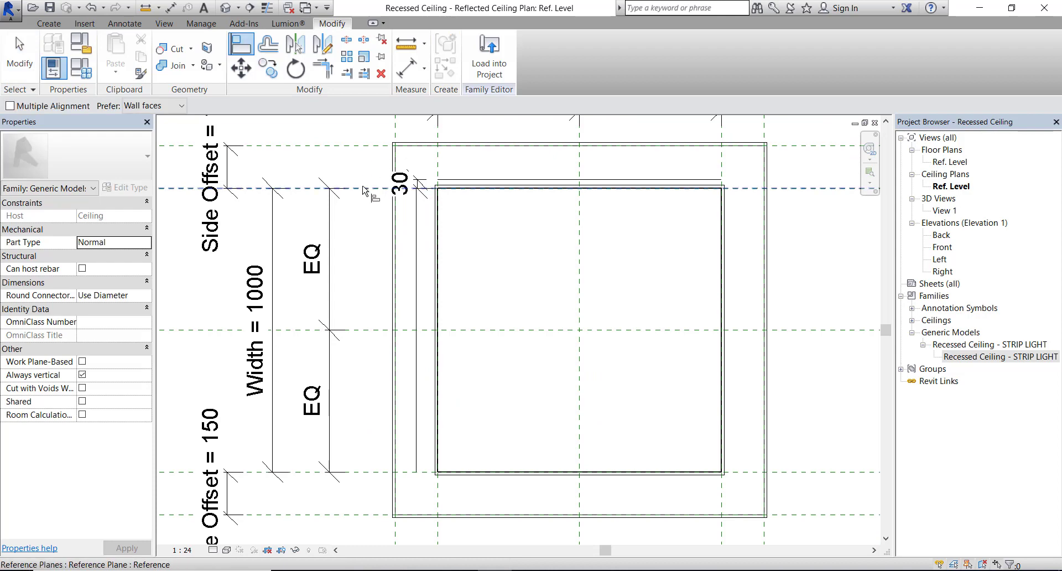
Step: Align the left strip light's ends to the inner horizontal reference planes and lock the alignments
{"action": "middle_click_drag", "start_coordinate": [451, 499], "coordinate": [448, 431]}
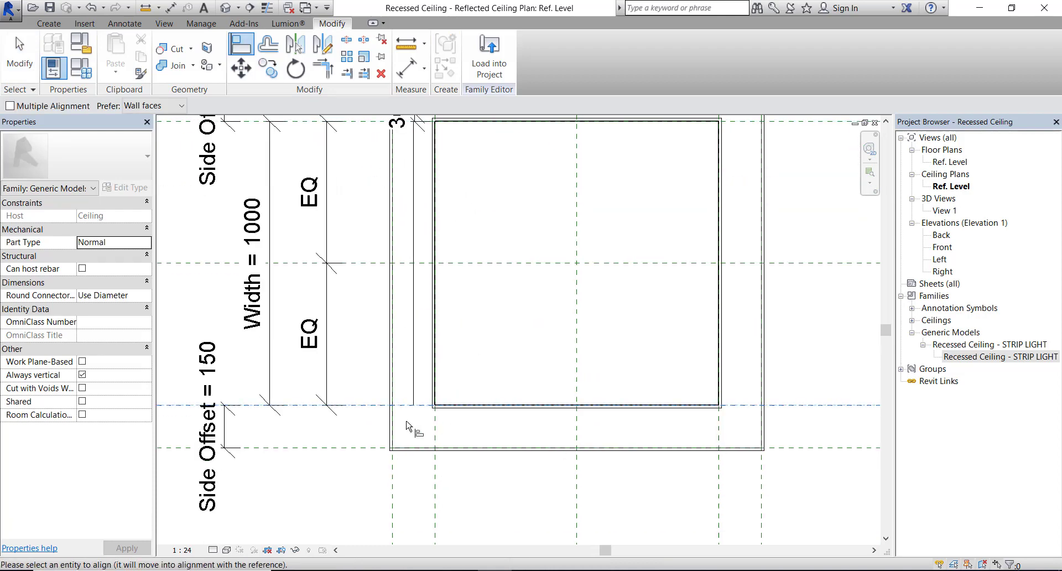
{"action": "left_click", "coordinate": [413, 409]}
{"action": "left_click", "coordinate": [499, 422]}
{"action": "middle_click_drag", "start_coordinate": [461, 369], "coordinate": [459, 383]}
{"action": "scroll", "coordinate": [459, 383], "scroll_direction": "up", "scroll_amount": 1}
{"action": "key", "text": "Escape"}
{"action": "key", "text": "Escape"}
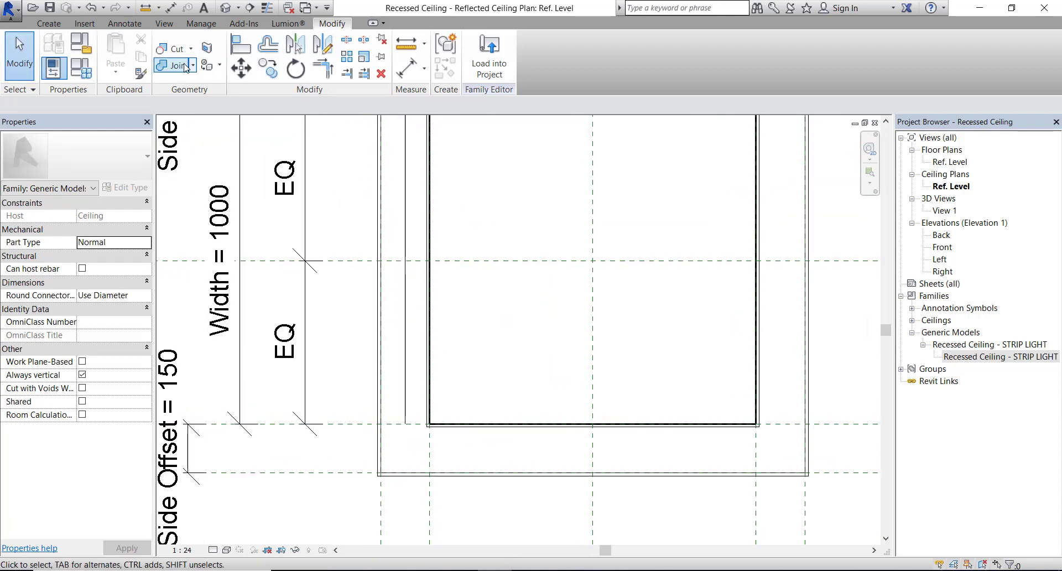
Step: Dimension the left strip light from the inner left reference plane and set the distance to 30 mm
{"action": "left_click", "coordinate": [124, 24]}
{"action": "left_click", "coordinate": [50, 50]}
{"action": "scroll", "coordinate": [435, 410], "scroll_direction": "up", "scroll_amount": 1}
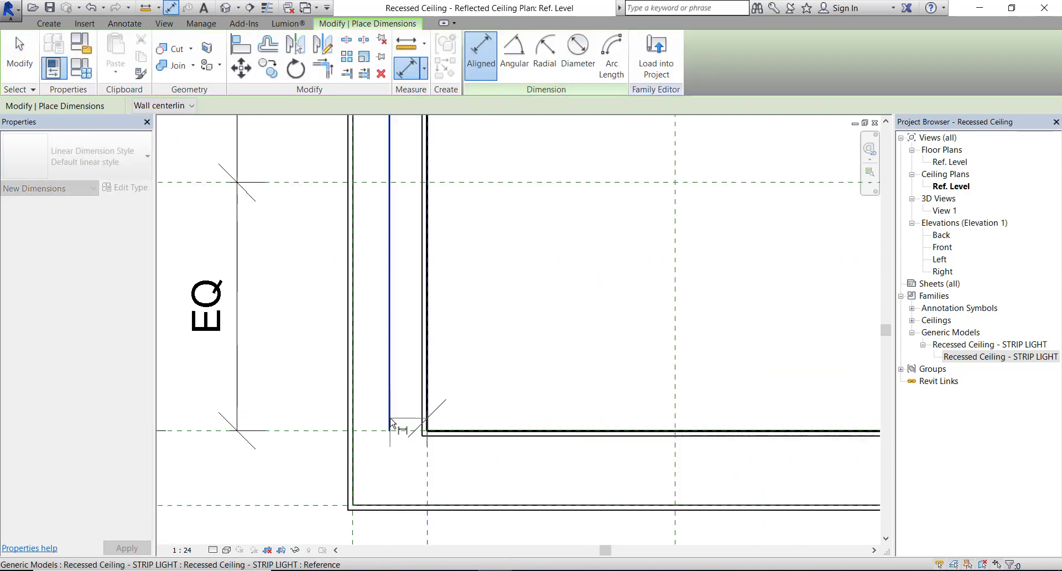
{"action": "left_click", "coordinate": [390, 419]}
{"action": "left_click", "coordinate": [581, 330]}
{"action": "key", "text": "Escape"}
{"action": "key", "text": "Escape"}
{"action": "left_click", "coordinate": [390, 375]}
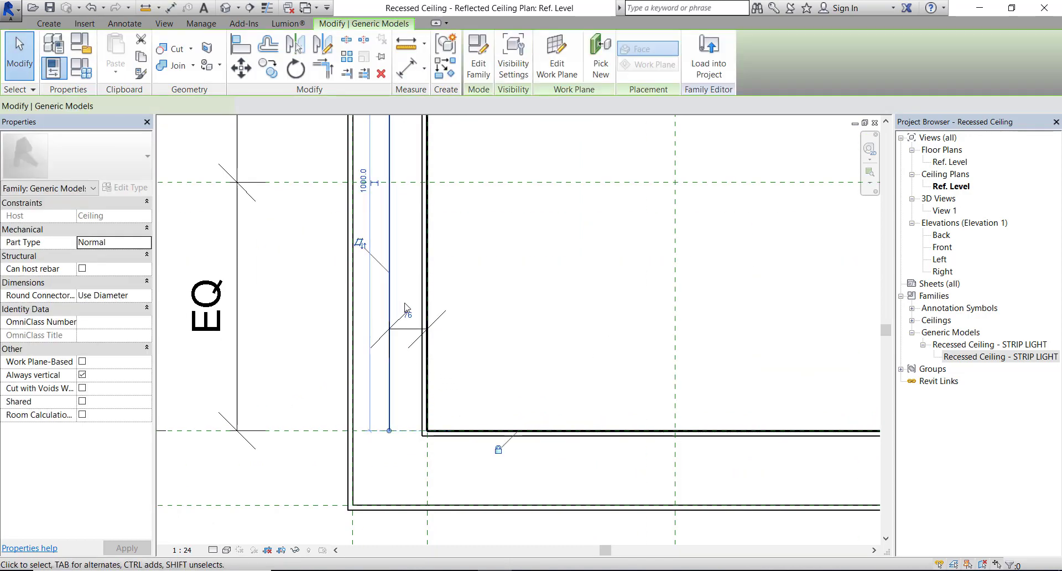
{"action": "left_click", "coordinate": [407, 311]}
{"action": "key", "text": "Return"}
Step: Add a second aligned dimension between the left strip light and the inner left reference plane, near the light's lower end
{"action": "key", "text": "d"}
{"action": "key", "text": "i"}
{"action": "scroll", "coordinate": [413, 422], "scroll_direction": "up", "scroll_amount": 1}
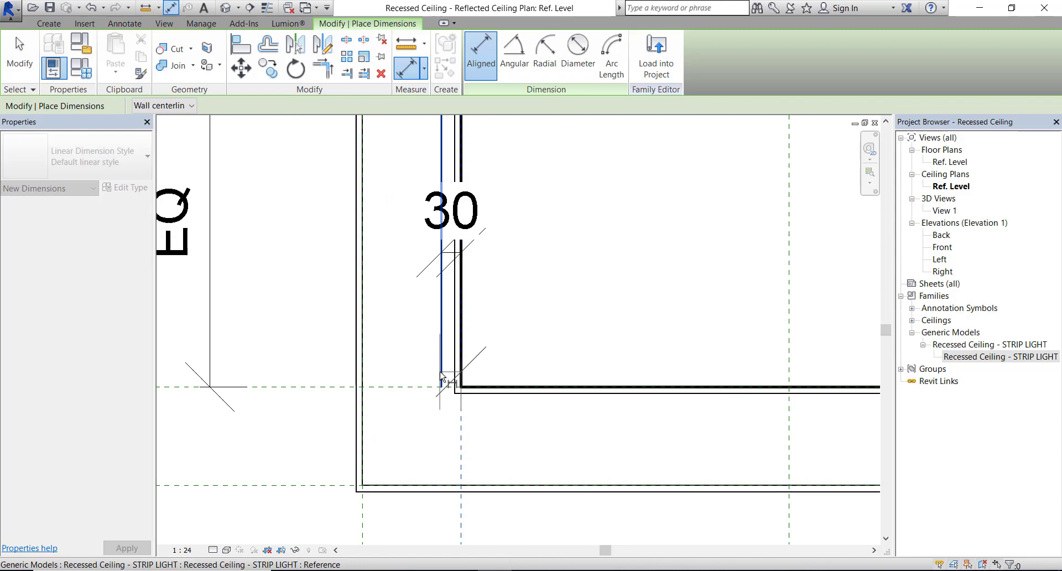
{"action": "left_click", "coordinate": [442, 374]}
{"action": "left_click", "coordinate": [460, 372]}
{"action": "middle_click_drag", "start_coordinate": [439, 398], "coordinate": [474, 275]}
{"action": "scroll", "coordinate": [480, 255], "scroll_direction": "down", "scroll_amount": 2}
{"action": "left_click", "coordinate": [480, 376]}
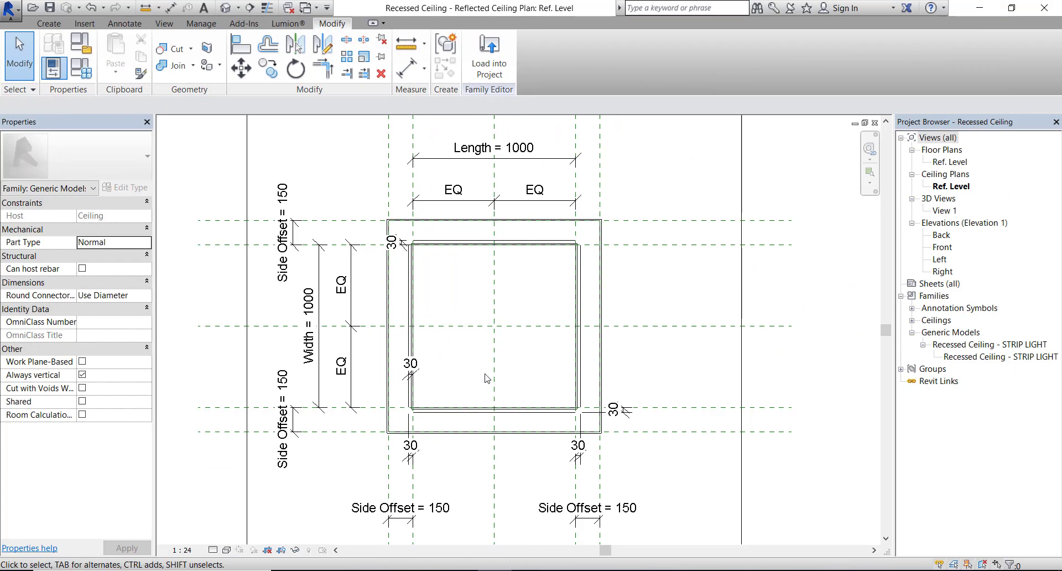
Step: Select all four strip lights around the inner opening together
{"action": "scroll", "coordinate": [488, 378], "scroll_direction": "down", "scroll_amount": 1}
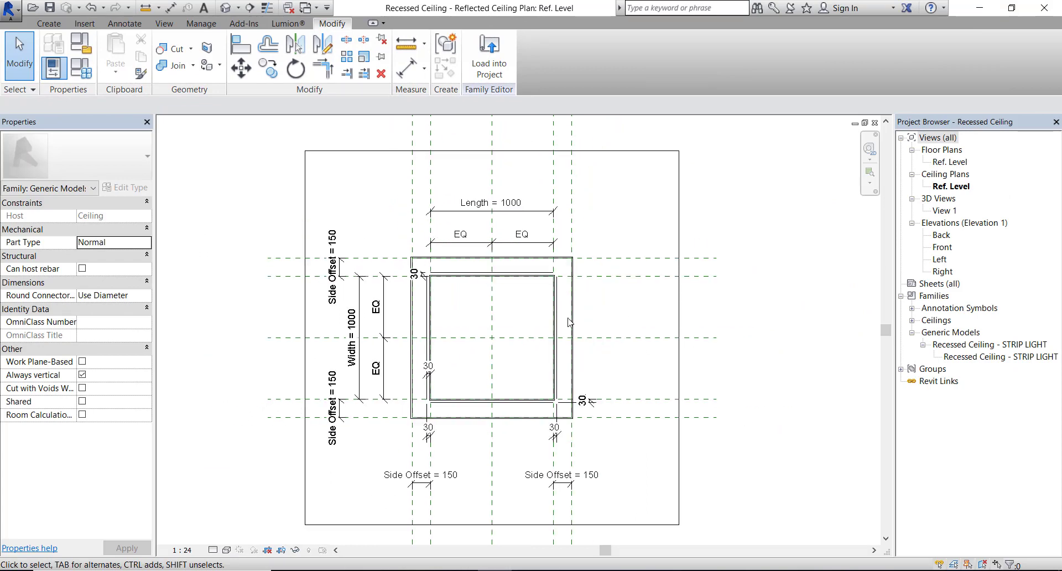
{"action": "scroll", "coordinate": [453, 280], "scroll_direction": "up", "scroll_amount": 2}
{"action": "left_click", "coordinate": [460, 269]}
{"action": "left_click", "coordinate": [414, 288], "text": "ctrl"}
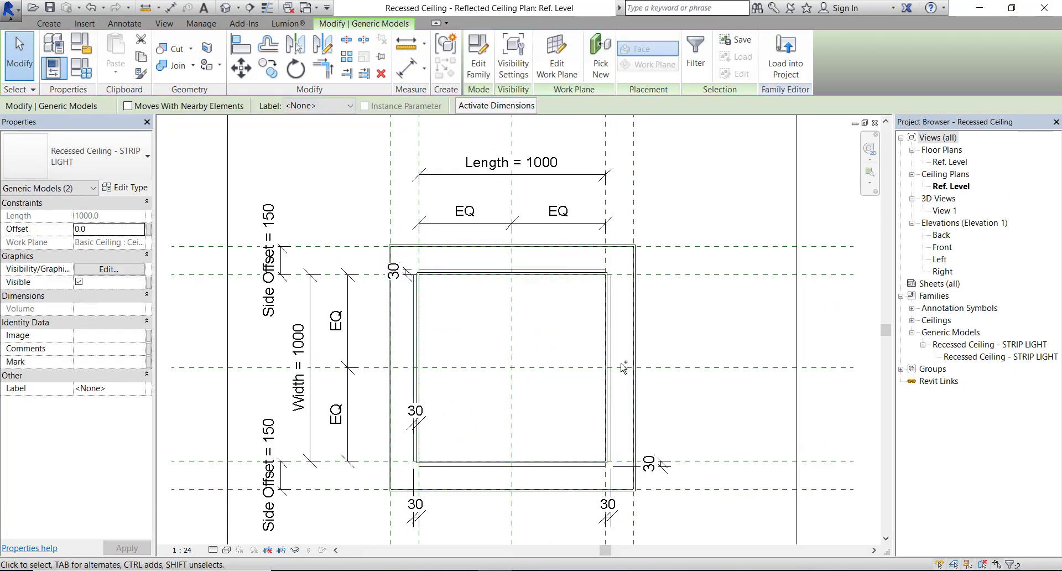
{"action": "left_click", "coordinate": [612, 362], "text": "ctrl"}
{"action": "left_click", "coordinate": [563, 467], "text": "ctrl"}
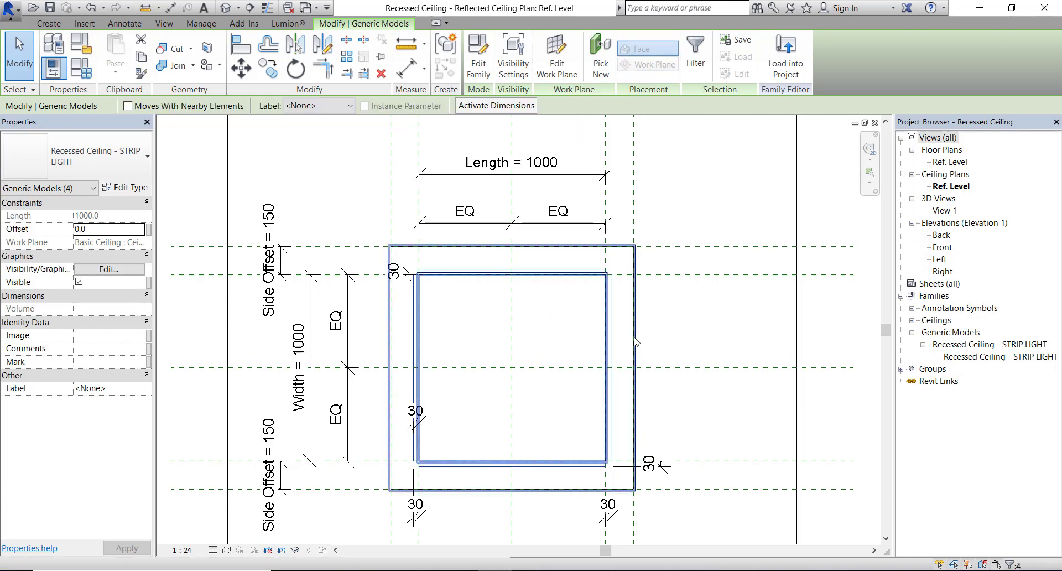
Step: Open 3D View 1 and examine how the four selected strip lights sit within the recessed ceiling
{"action": "middle_click_drag", "start_coordinate": [634, 352], "coordinate": [640, 351]}
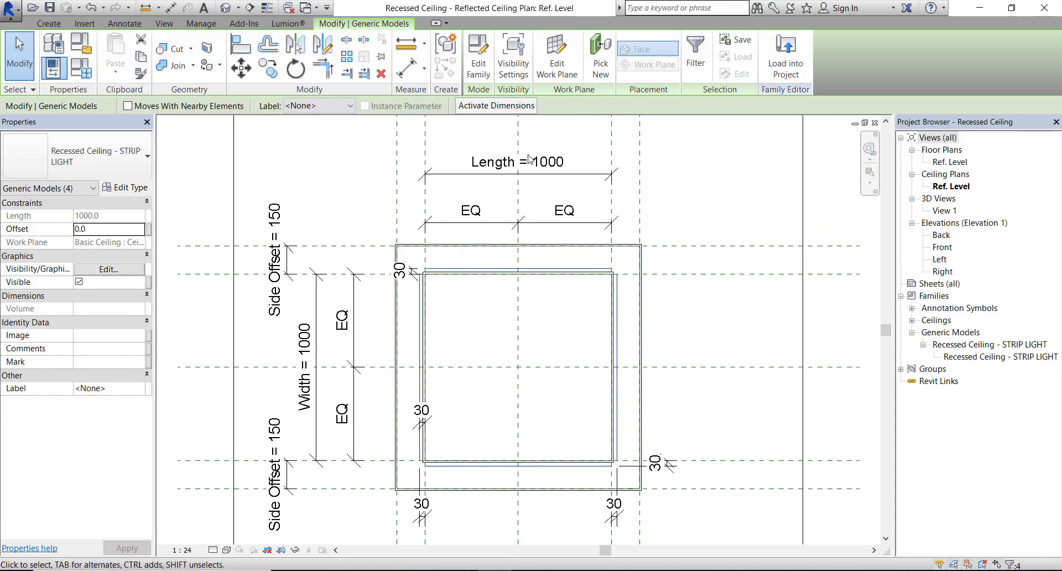
{"action": "double_click", "coordinate": [944, 210]}
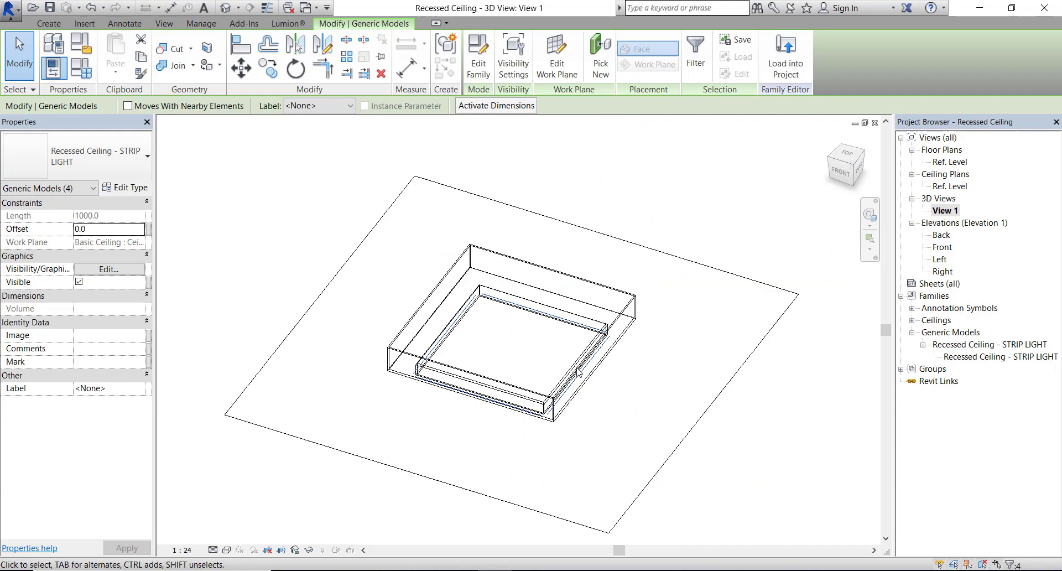
{"action": "mouse_move", "coordinate": [612, 418]}
{"action": "middle_mouse_down", "text": "shift"}
{"action": "mouse_move", "coordinate": [611, 268]}
{"action": "mouse_move", "coordinate": [532, 361]}
{"action": "mouse_move", "coordinate": [552, 384]}
{"action": "mouse_move", "coordinate": [652, 425]}
{"action": "mouse_move", "coordinate": [649, 439]}
{"action": "mouse_move", "coordinate": [675, 432]}
{"action": "middle_mouse_up", "text": "shift"}
{"action": "middle_click_drag", "start_coordinate": [235, 300], "coordinate": [271, 349], "text": "shift"}
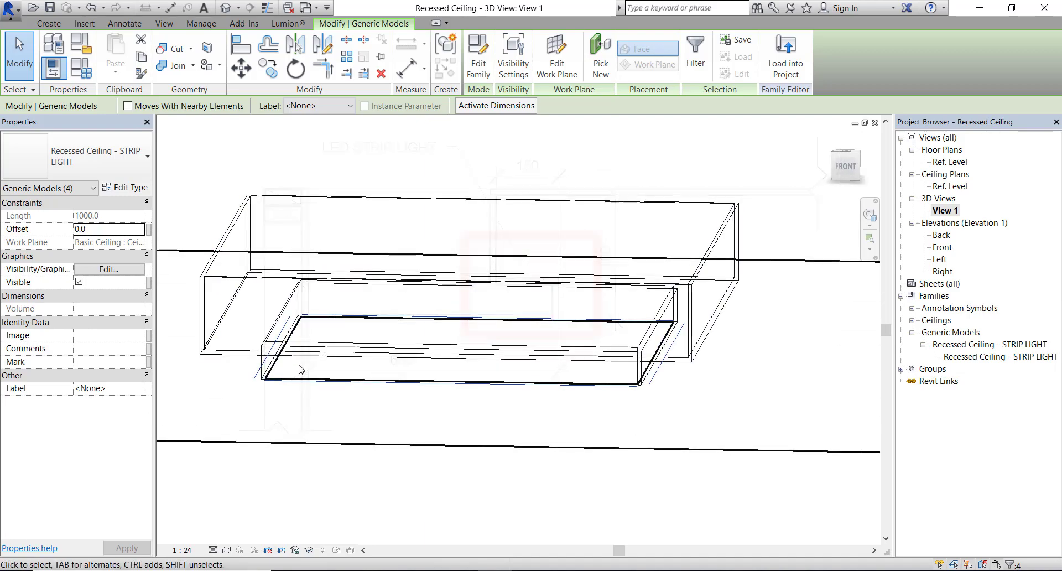
Step: Move the four selected strip lights from the ceiling's work plane to a parallel face of the recess sweep, and clear the selection
{"action": "middle_click_drag", "start_coordinate": [564, 311], "coordinate": [569, 455], "text": "shift"}
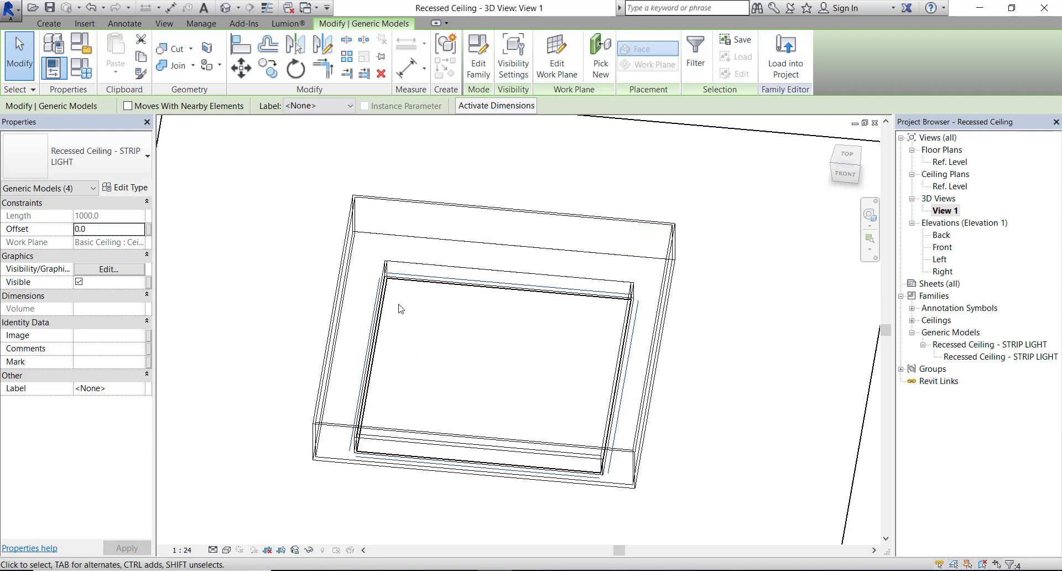
{"action": "middle_click_drag", "start_coordinate": [405, 353], "coordinate": [467, 344]}
{"action": "scroll", "coordinate": [467, 344], "scroll_direction": "up", "scroll_amount": 1}
{"action": "left_click", "coordinate": [556, 54]}
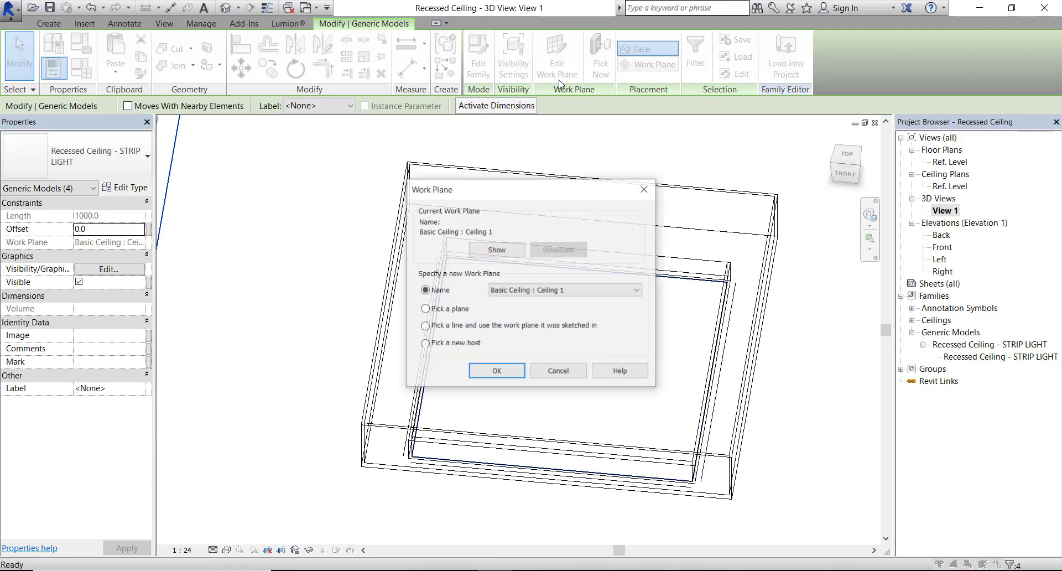
{"action": "left_click", "coordinate": [487, 370]}
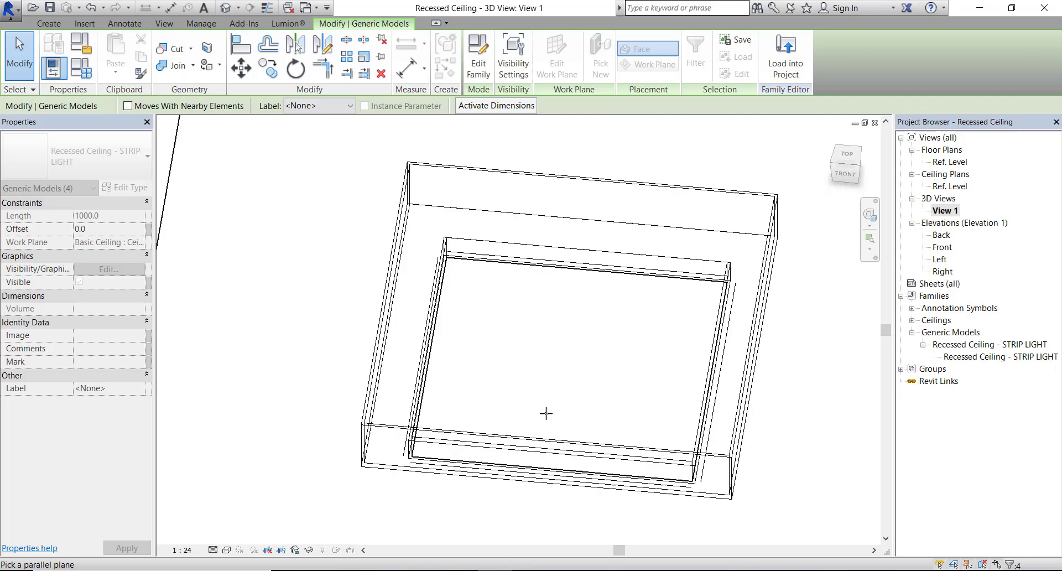
{"action": "middle_click_drag", "start_coordinate": [546, 413], "coordinate": [518, 277], "text": "shift"}
{"action": "scroll", "coordinate": [522, 294], "scroll_direction": "up", "scroll_amount": 8}
{"action": "left_click", "coordinate": [437, 326]}
{"action": "scroll", "coordinate": [437, 327], "scroll_direction": "down", "scroll_amount": 6}
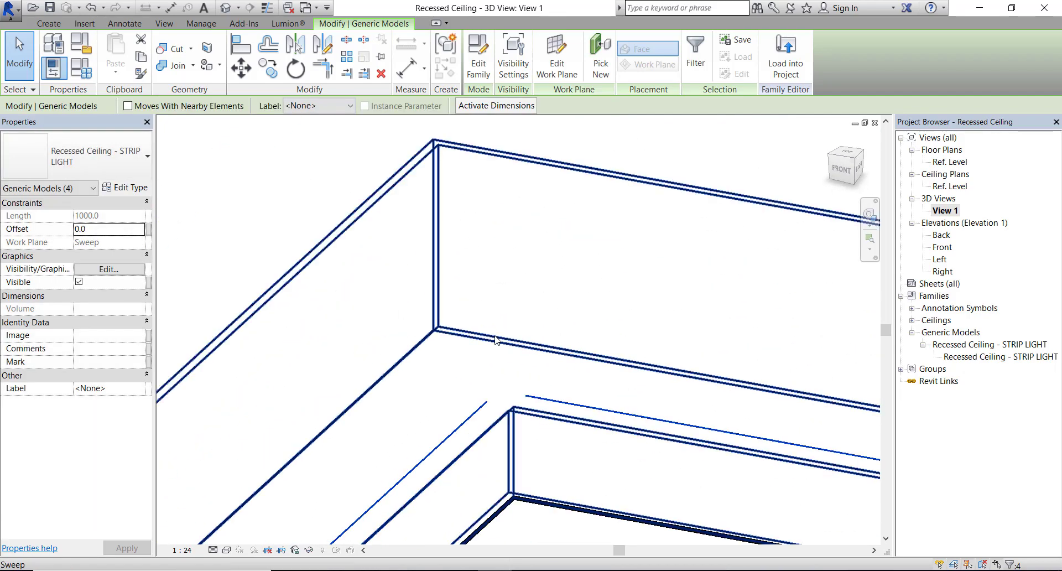
{"action": "middle_click_drag", "start_coordinate": [437, 327], "coordinate": [576, 354], "text": "shift"}
{"action": "left_click", "coordinate": [571, 408]}
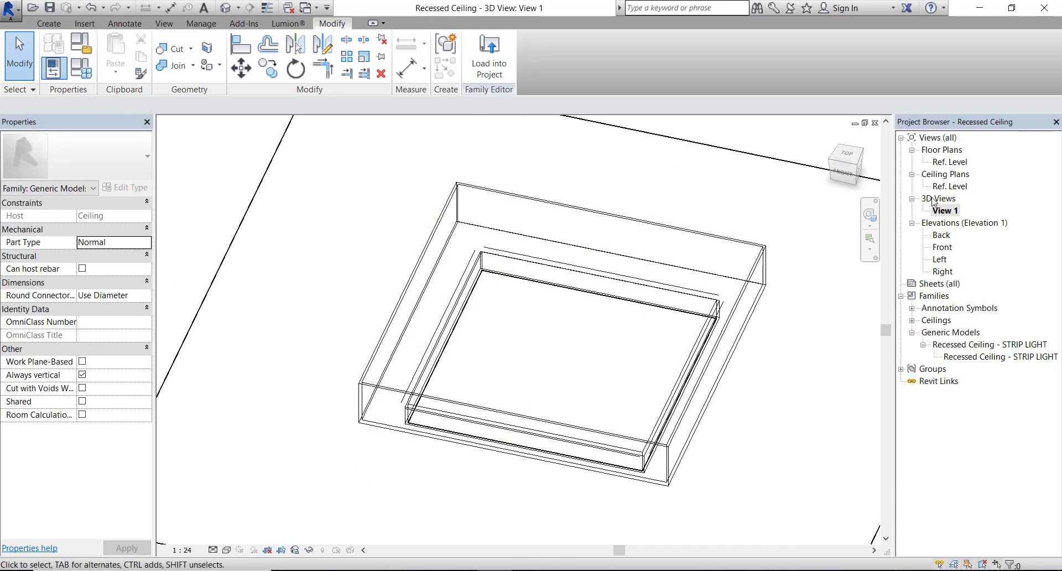
Step: Open the Ref. Level ceiling plan of the Recessed Ceiling family
{"action": "double_click", "coordinate": [960, 162]}
{"action": "double_click", "coordinate": [962, 187]}
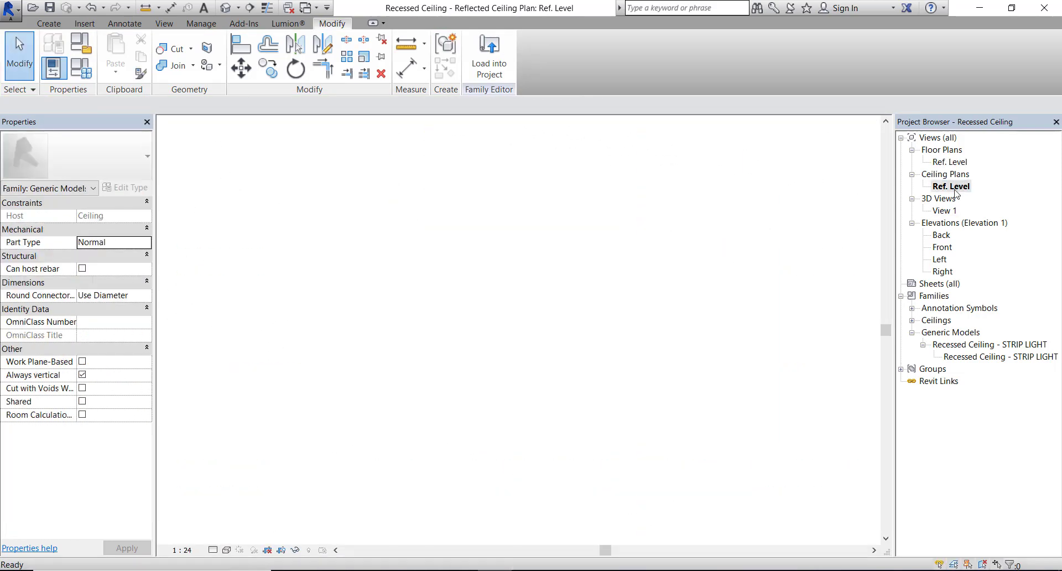
{"action": "scroll", "coordinate": [549, 333], "scroll_direction": "down", "scroll_amount": 3}
Step: Flex the recessed opening by setting its Length dimension to 500 mm
{"action": "left_click", "coordinate": [500, 191]}
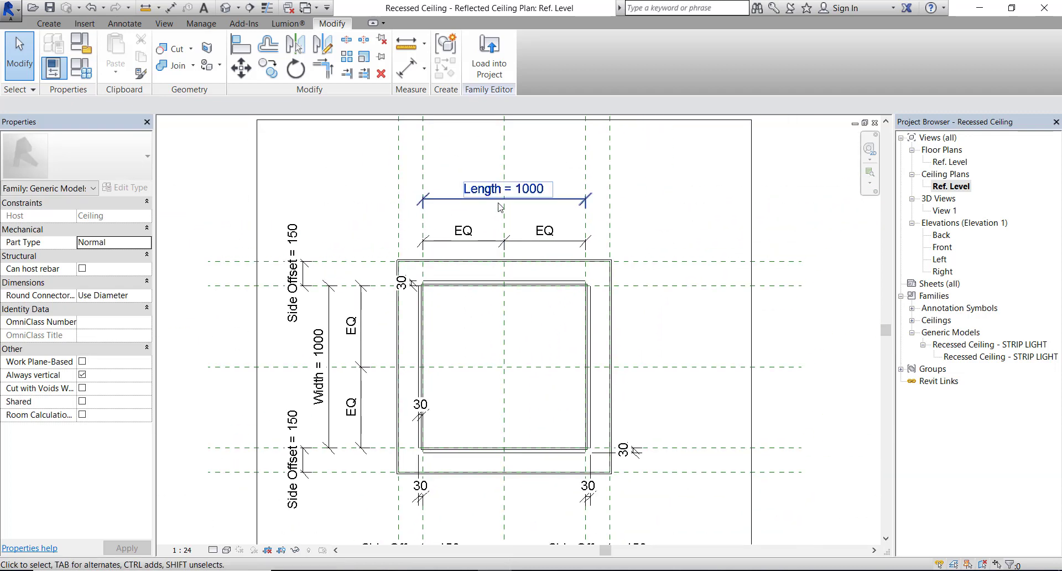
{"action": "left_click", "coordinate": [499, 191]}
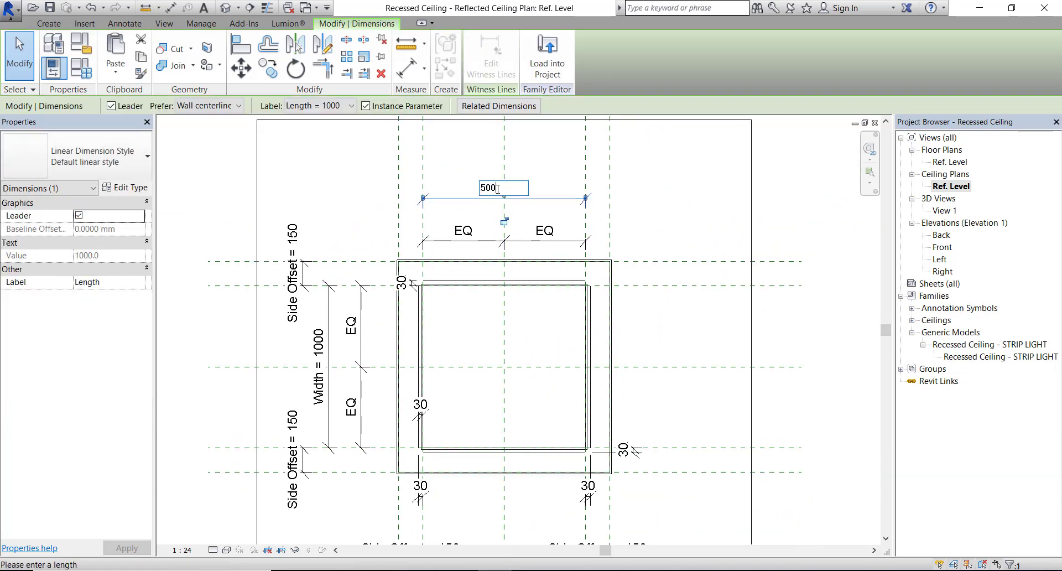
{"action": "key", "text": "Return"}
{"action": "scroll", "coordinate": [472, 313], "scroll_direction": "up", "scroll_amount": 3}
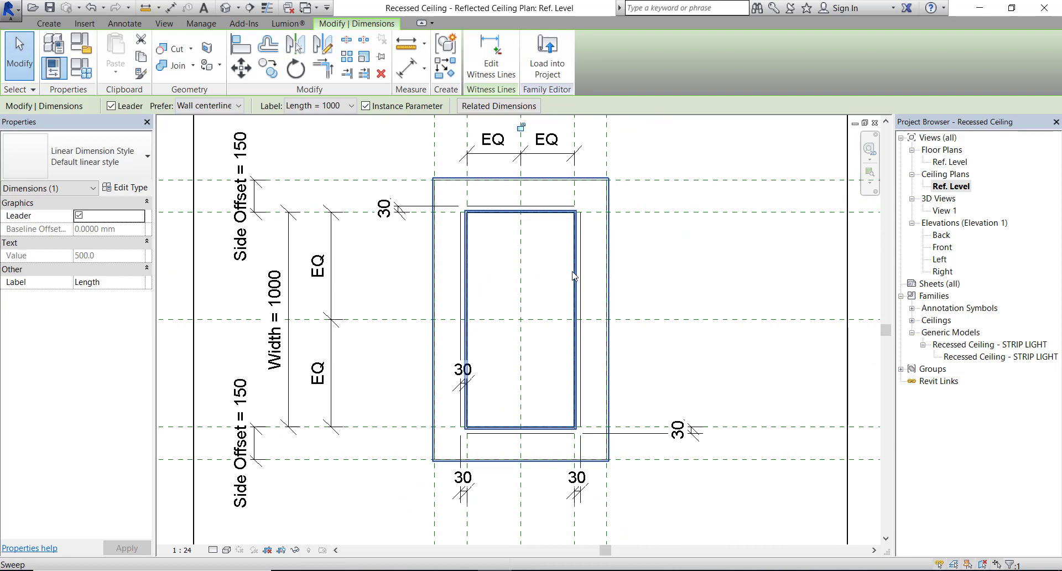
{"action": "key", "text": "Escape"}
Step: Flex the opening's Width dimension to 500 mm, and undo both the Length and Width changes
{"action": "left_click", "coordinate": [281, 322]}
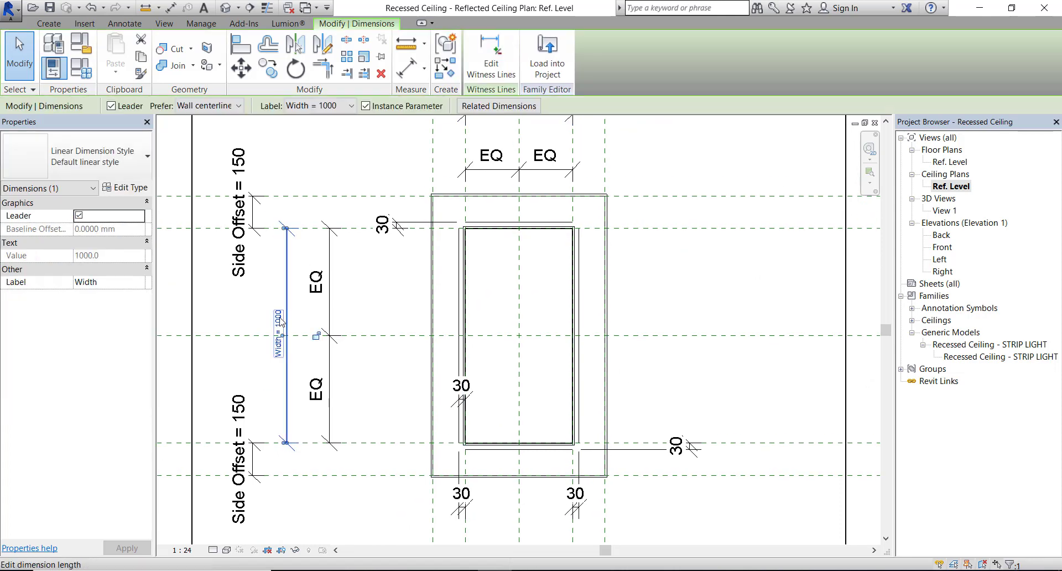
{"action": "left_click", "coordinate": [281, 322]}
{"action": "type", "text": "500"}
{"action": "key", "text": "Return"}
{"action": "scroll", "coordinate": [653, 303], "scroll_direction": "up", "scroll_amount": 3}
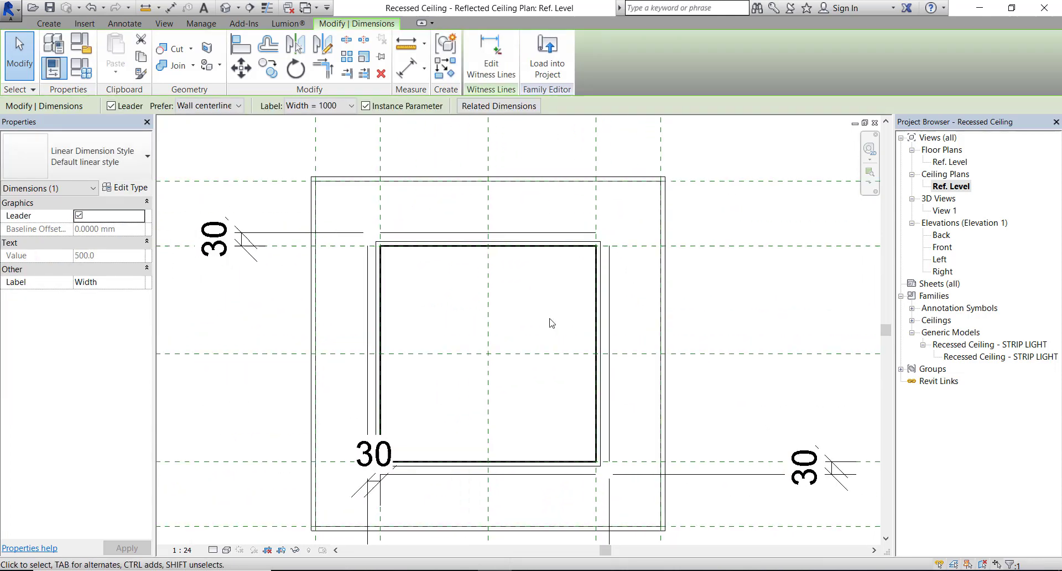
{"action": "scroll", "coordinate": [500, 349], "scroll_direction": "down", "scroll_amount": 4}
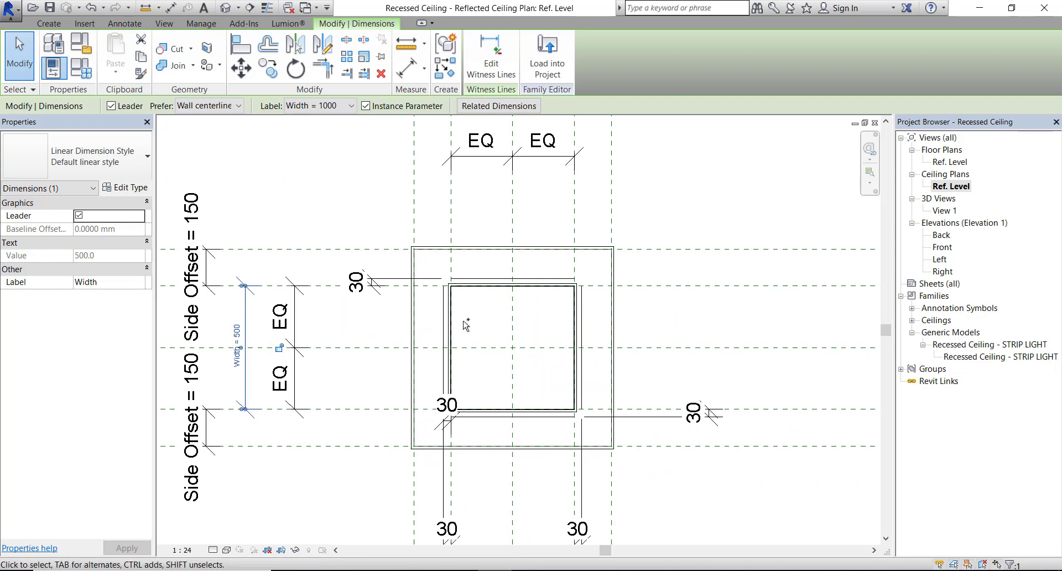
{"action": "key", "text": "ctrl+z"}
{"action": "scroll", "coordinate": [500, 330], "scroll_direction": "up", "scroll_amount": 2}
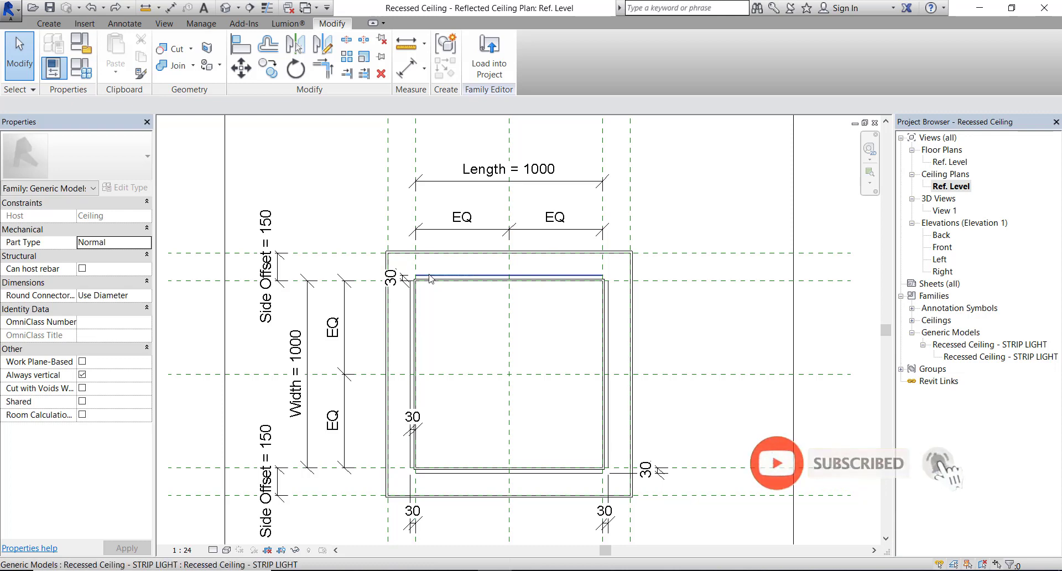
Step: Open the family of the strip light above the opening for editing and view its reference line in 3D
{"action": "left_click", "coordinate": [550, 280]}
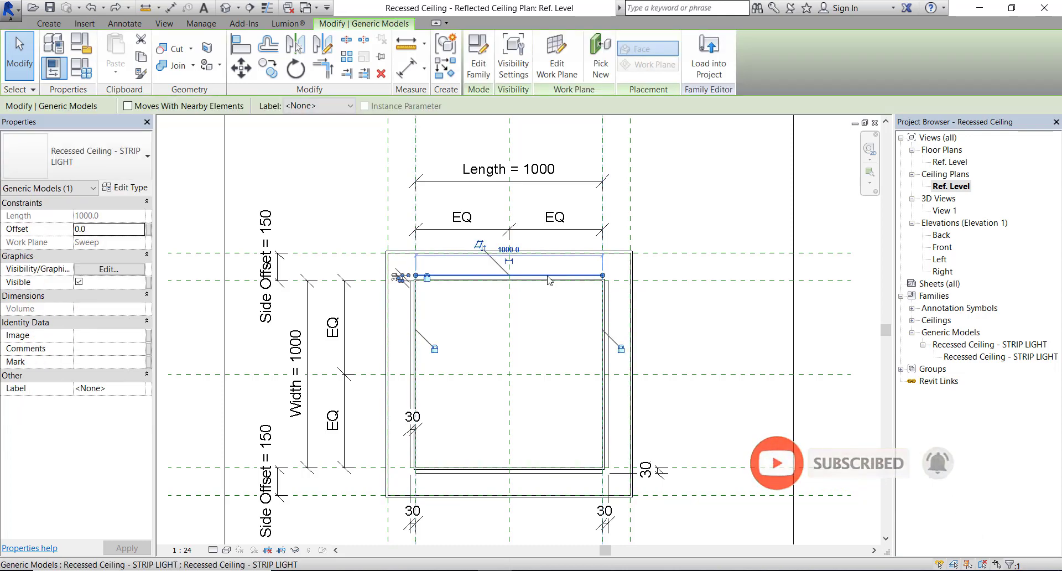
{"action": "left_click", "coordinate": [479, 68]}
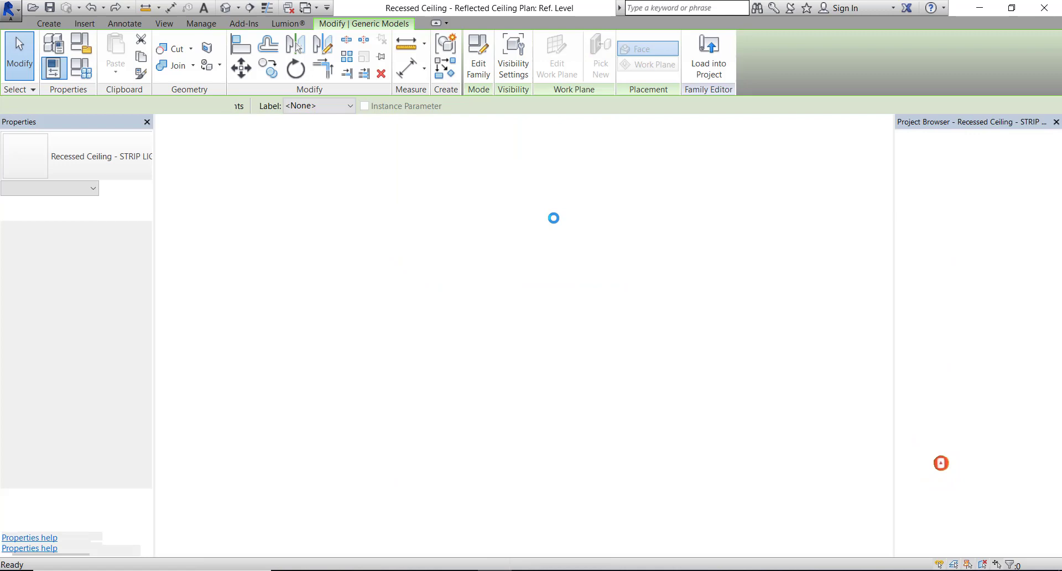
{"action": "middle_click_drag", "start_coordinate": [462, 318], "coordinate": [533, 408], "text": "shift"}
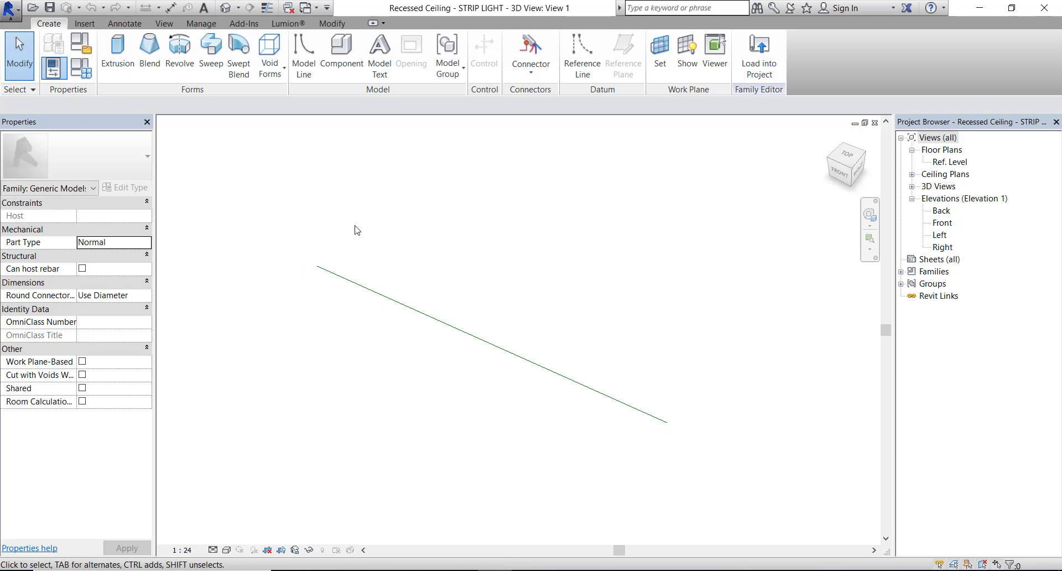
Step: Create a new family from the Lighting Fixture template in the Imperial Templates folder
{"action": "left_click", "coordinate": [17, 16]}
{"action": "mouse_move", "coordinate": [54, 108]}
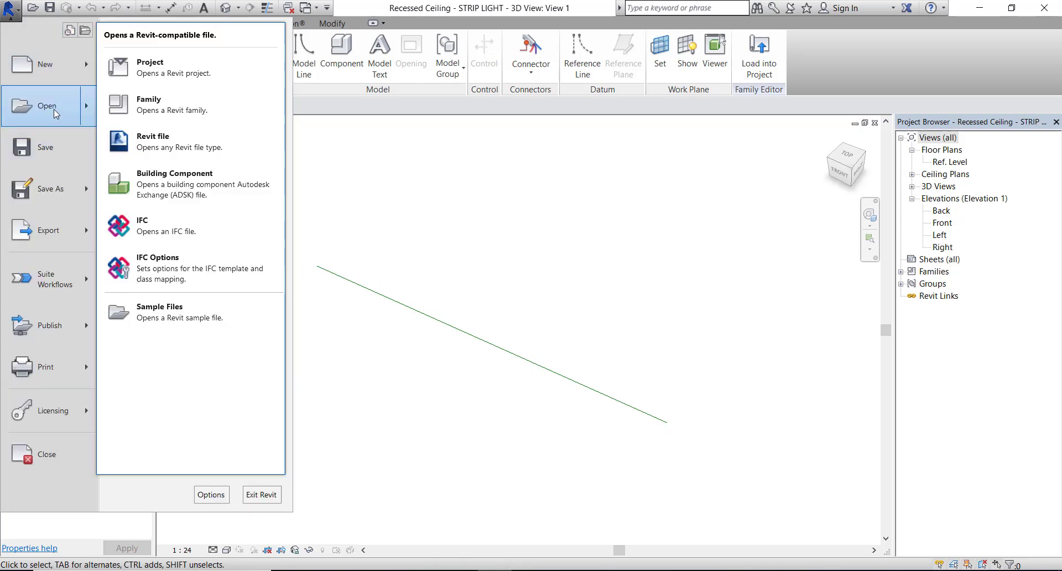
{"action": "mouse_move", "coordinate": [44, 64]}
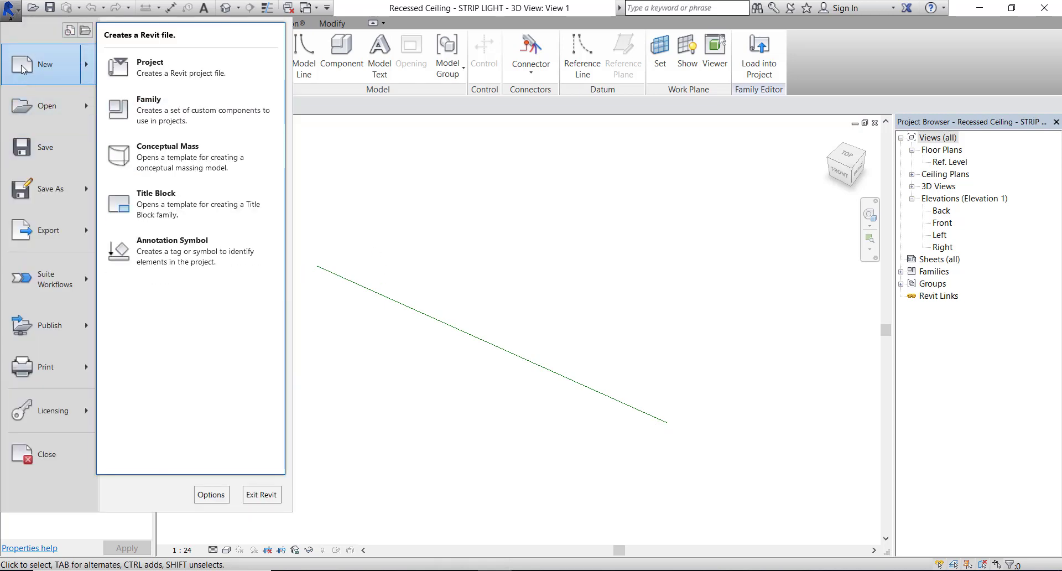
{"action": "left_click", "coordinate": [174, 103]}
{"action": "scroll", "coordinate": [389, 309], "scroll_direction": "down", "scroll_amount": 6}
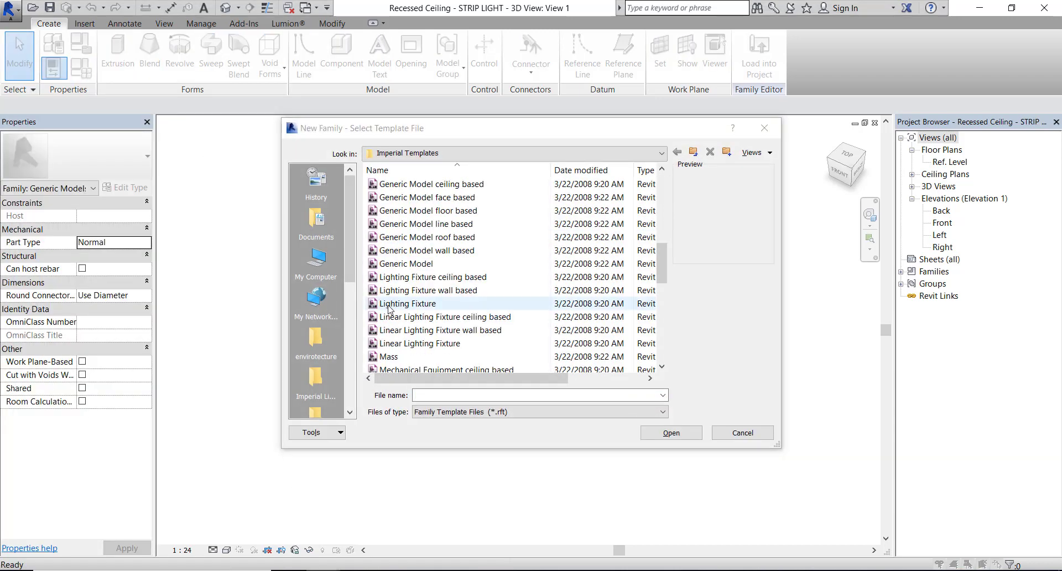
{"action": "left_click", "coordinate": [454, 304]}
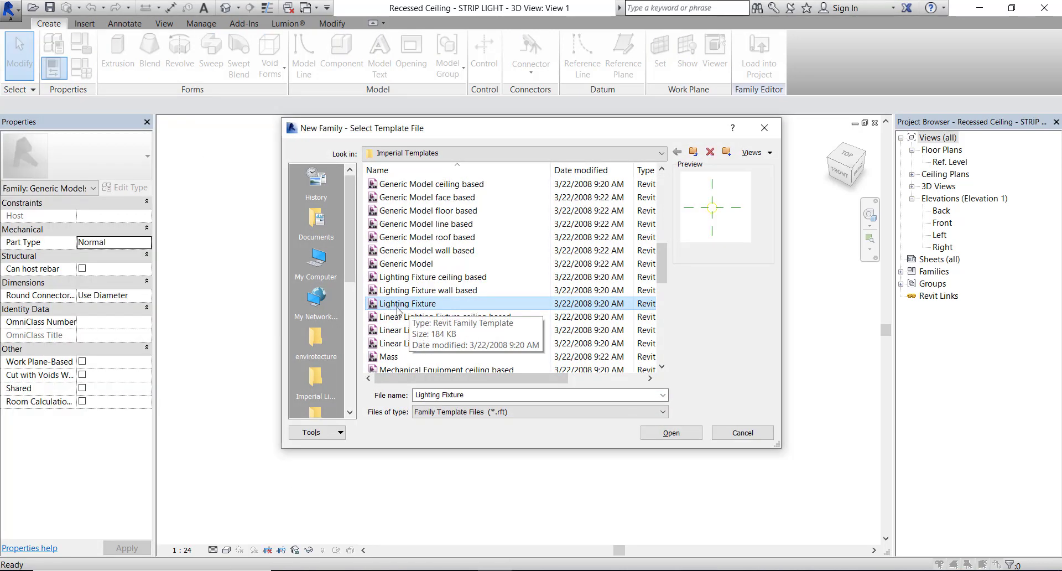
{"action": "left_click", "coordinate": [672, 432]}
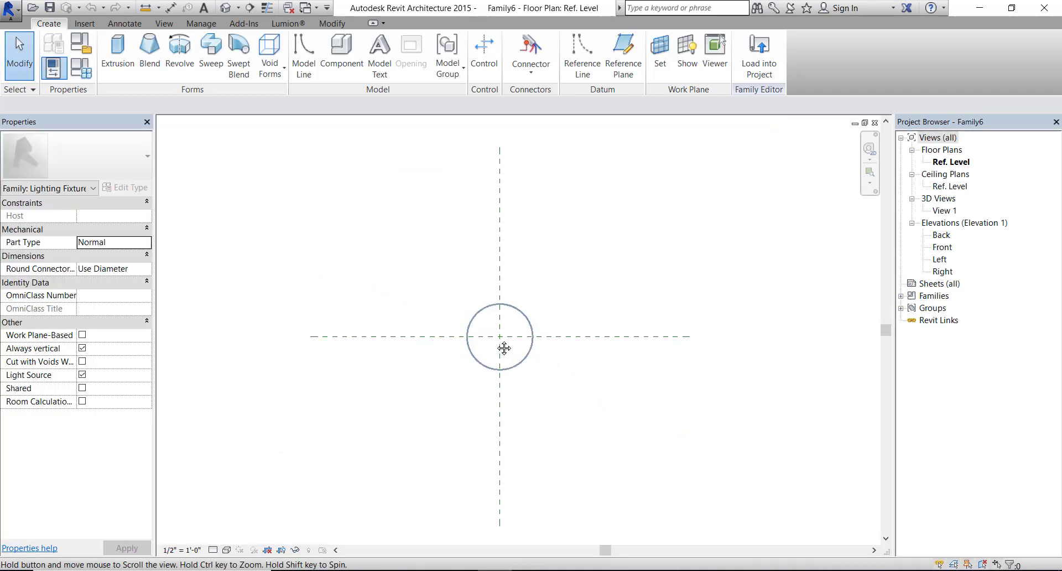
Step: Save the new family as "Recessed Ceiling - LIGHT FIXTURE" in the "y0054 - Ceiling Recessed" folder
{"action": "left_click", "coordinate": [12, 10]}
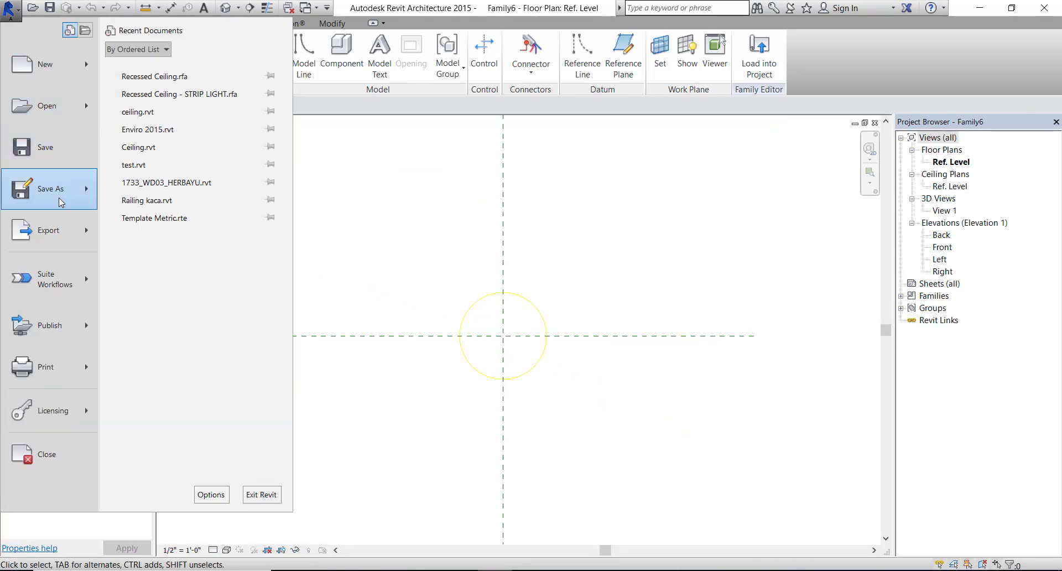
{"action": "mouse_move", "coordinate": [59, 198]}
{"action": "left_click", "coordinate": [200, 130]}
{"action": "type", "text": "T FIXTURE"}
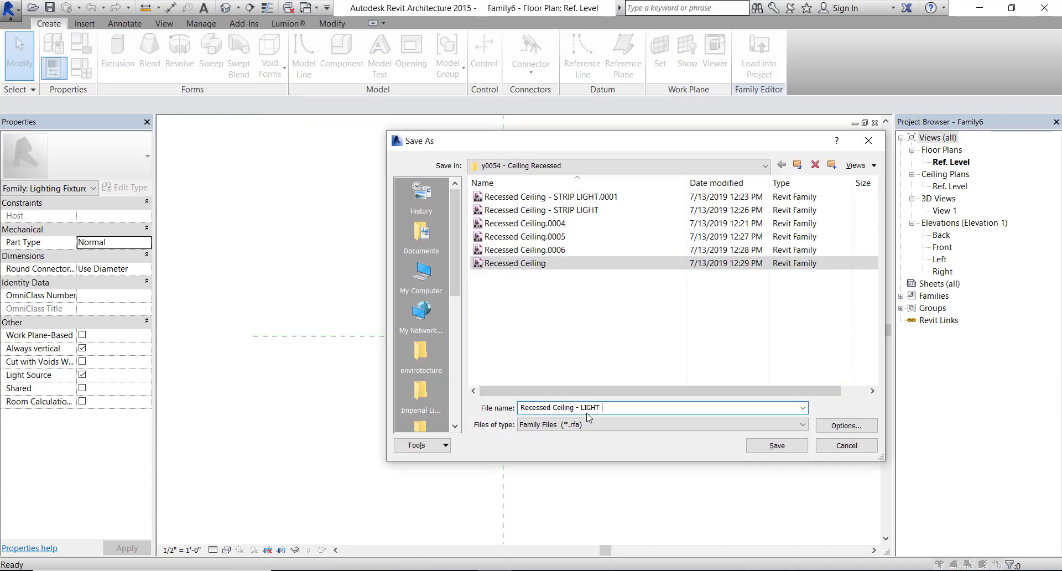
{"action": "left_click", "coordinate": [764, 442]}
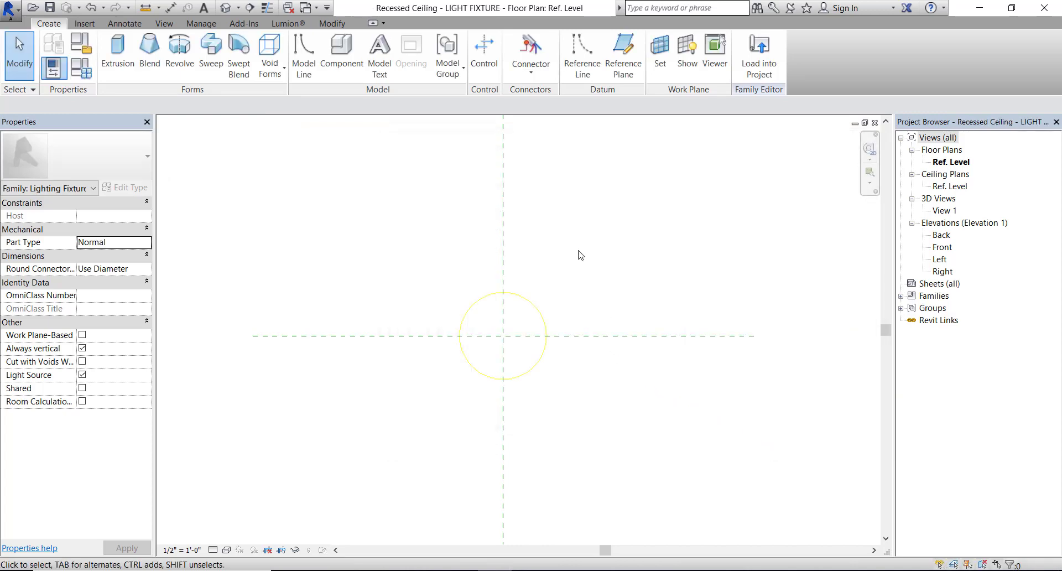
{"action": "middle_click_drag", "start_coordinate": [592, 245], "coordinate": [574, 230]}
{"action": "left_click", "coordinate": [467, 284]}
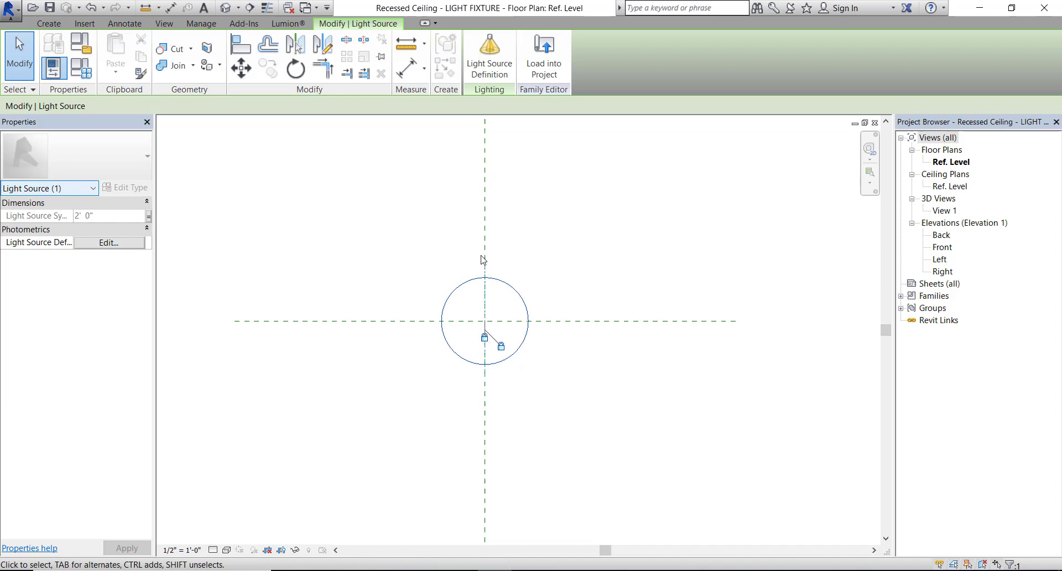
{"action": "left_click", "coordinate": [561, 260]}
Step: Start an extrusion and sketch a circle of about 1" radius centred on the reference plane intersection, inside the light source symbol
{"action": "left_click", "coordinate": [49, 23]}
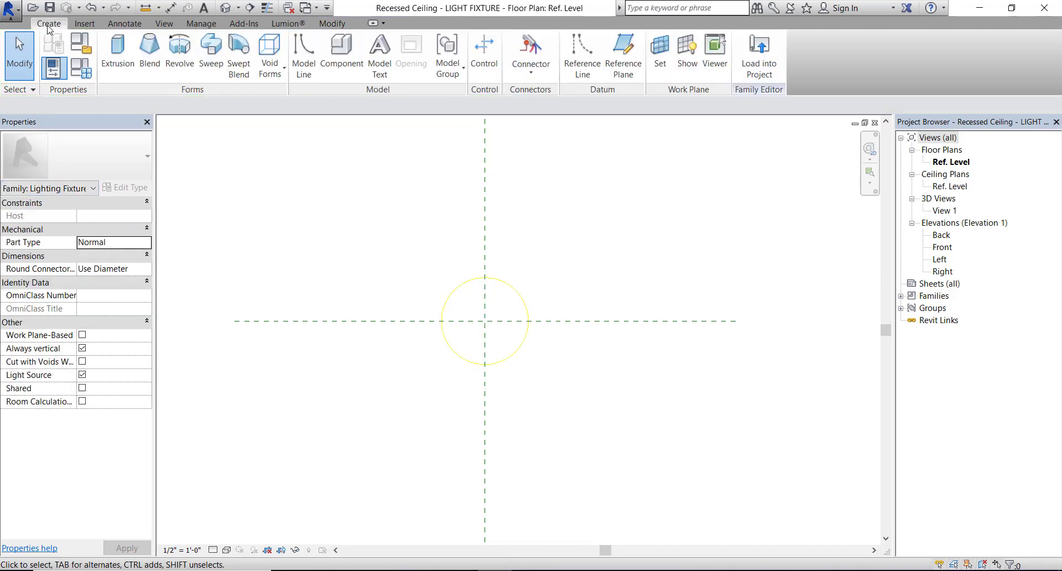
{"action": "left_click", "coordinate": [120, 53]}
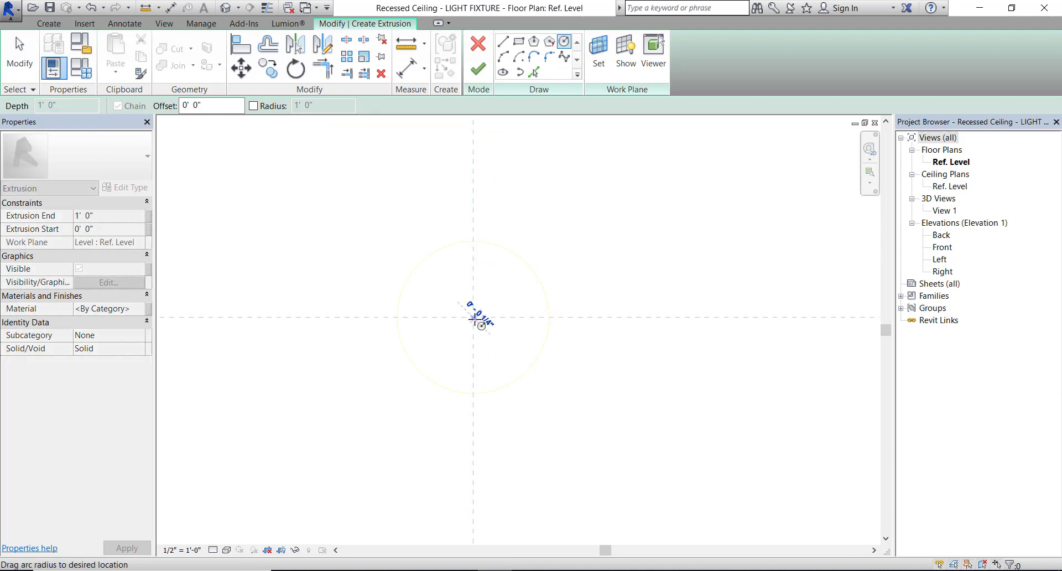
{"action": "scroll", "coordinate": [475, 318], "scroll_direction": "up", "scroll_amount": 3}
{"action": "left_click", "coordinate": [471, 319]}
{"action": "left_click", "coordinate": [482, 310]}
{"action": "key", "text": "Escape"}
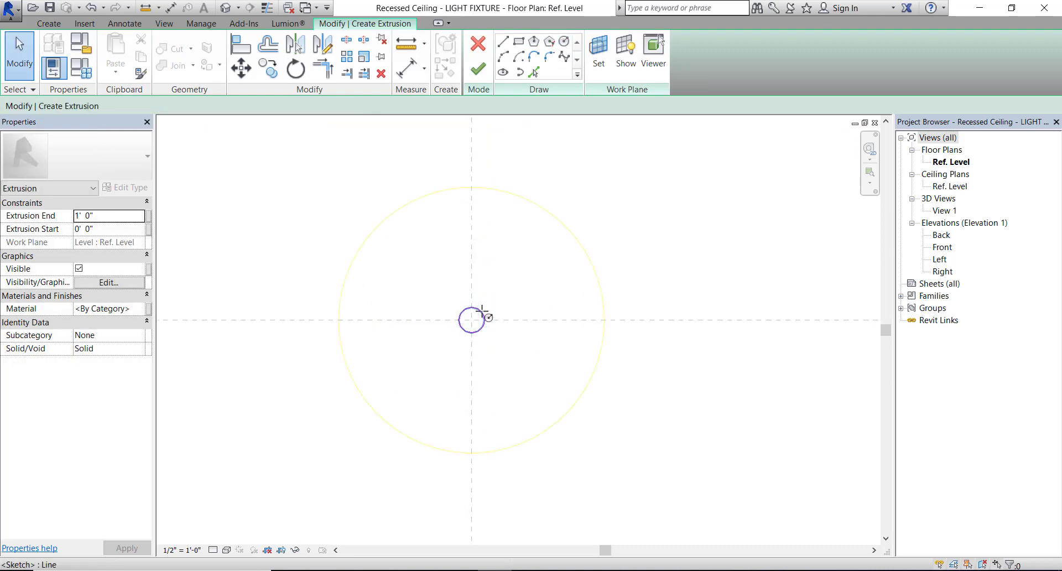
{"action": "scroll", "coordinate": [481, 317], "scroll_direction": "up", "scroll_amount": 2}
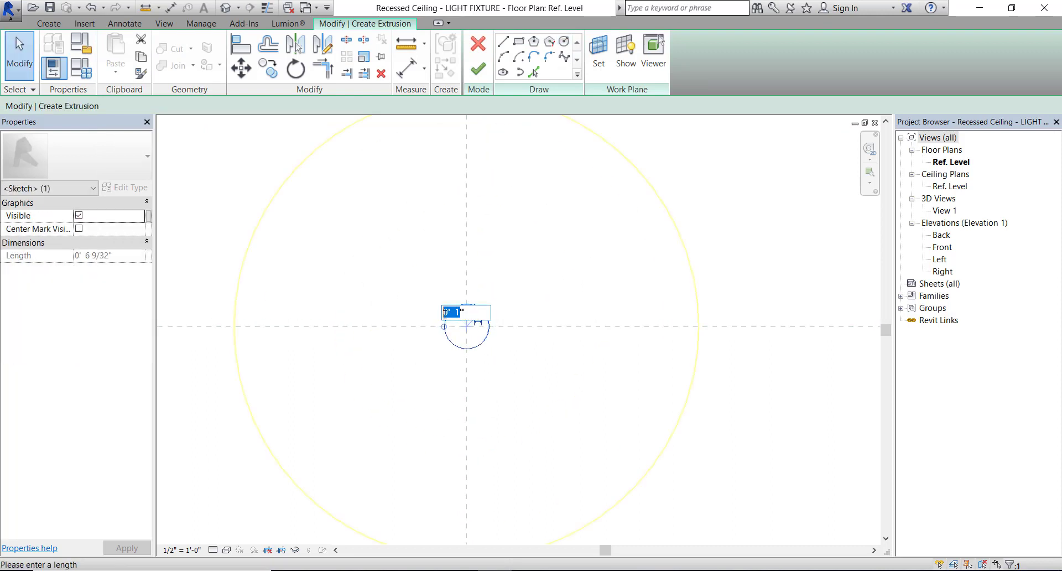
{"action": "left_click", "coordinate": [545, 276]}
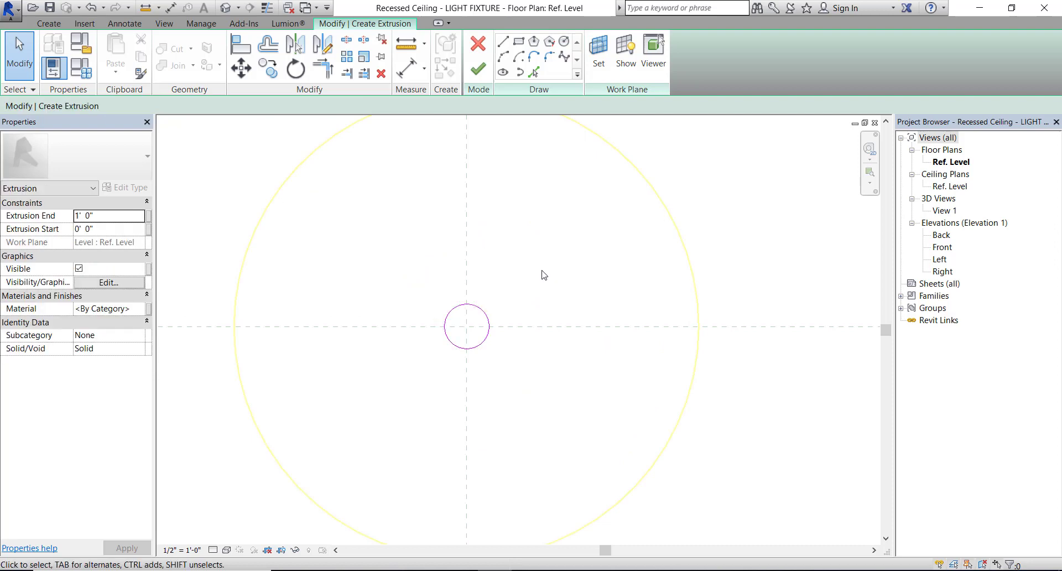
Step: Set the family's project length units to millimeters
{"action": "key", "text": "u"}
{"action": "key", "text": "n"}
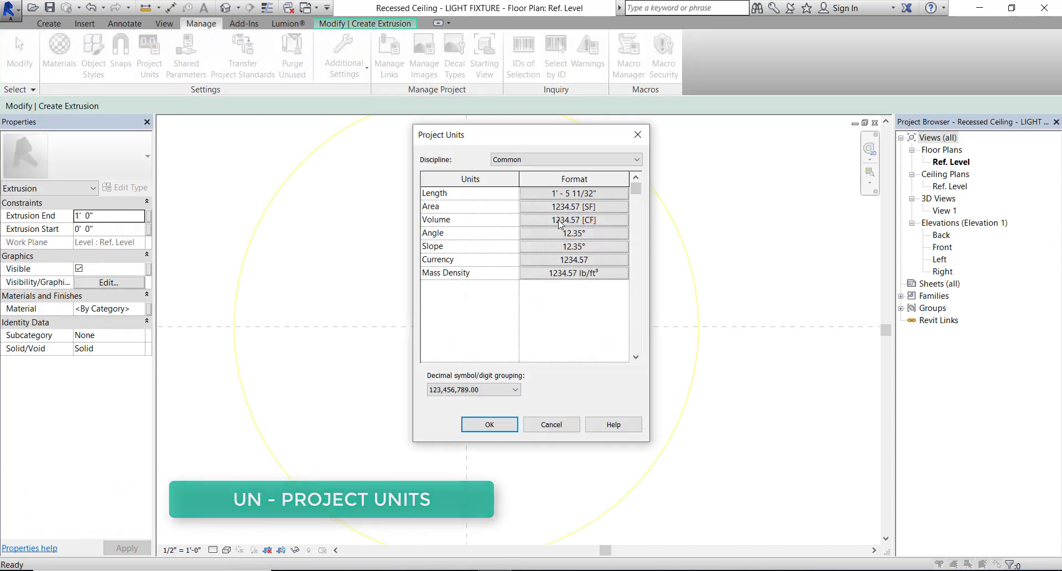
{"action": "left_click", "coordinate": [596, 197]}
{"action": "left_click", "coordinate": [570, 216]}
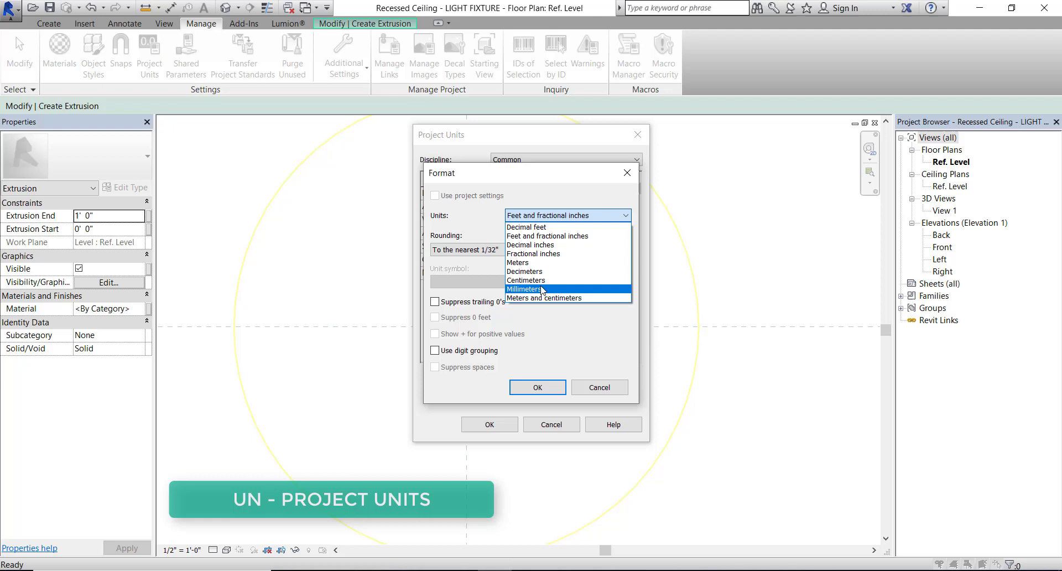
{"action": "left_click", "coordinate": [554, 293]}
{"action": "left_click", "coordinate": [537, 388]}
{"action": "left_click", "coordinate": [490, 424]}
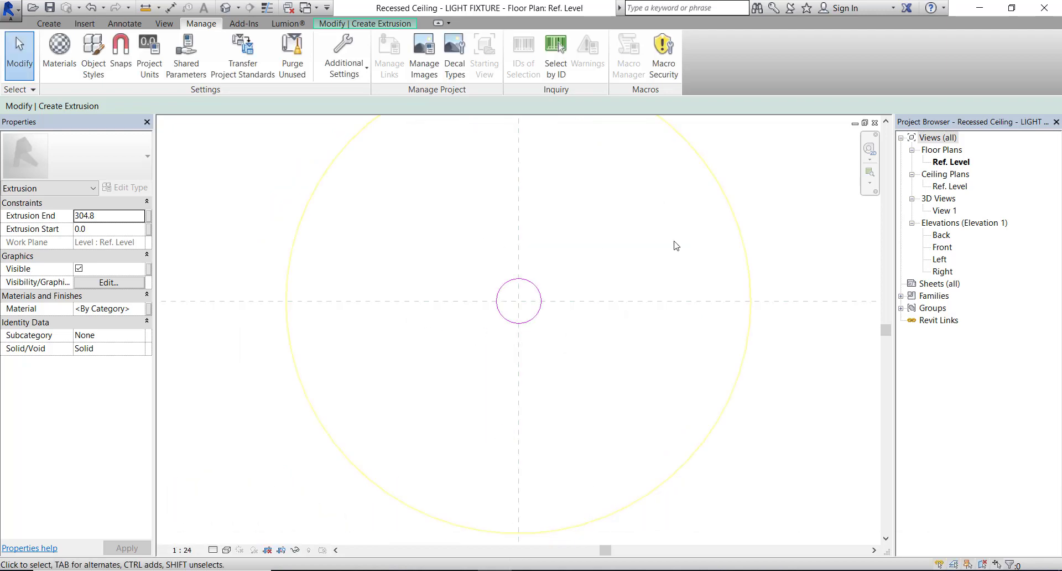
Step: Finish the circular sketch to create the solid extrusion for the light fixture
{"action": "left_click", "coordinate": [388, 23]}
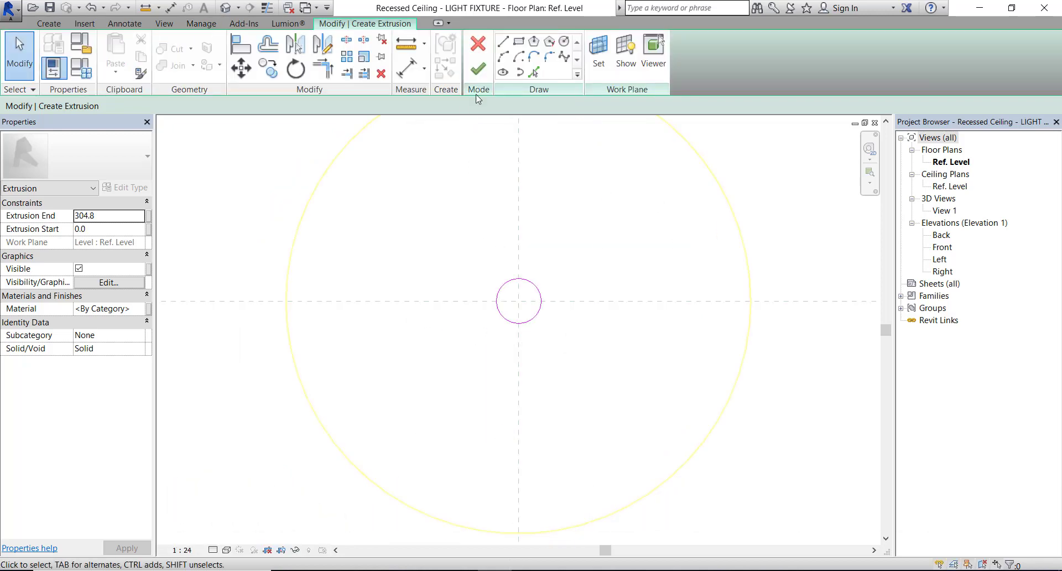
{"action": "left_click", "coordinate": [478, 69]}
{"action": "left_click", "coordinate": [581, 166]}
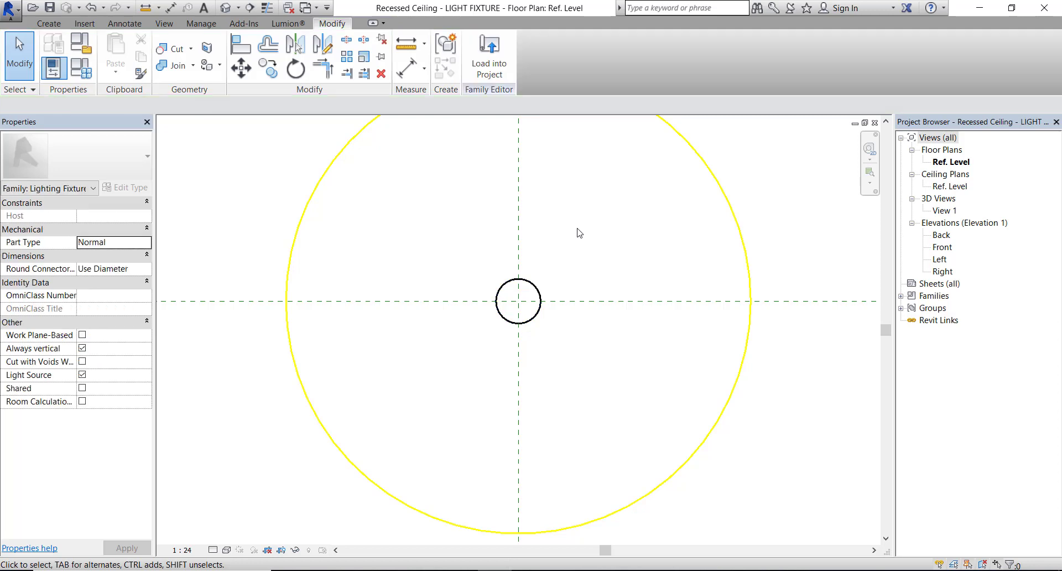
Step: In the Front elevation, shorten the circular extrusion to about 13.7 mm high above the Ref. Level
{"action": "left_click", "coordinate": [528, 293]}
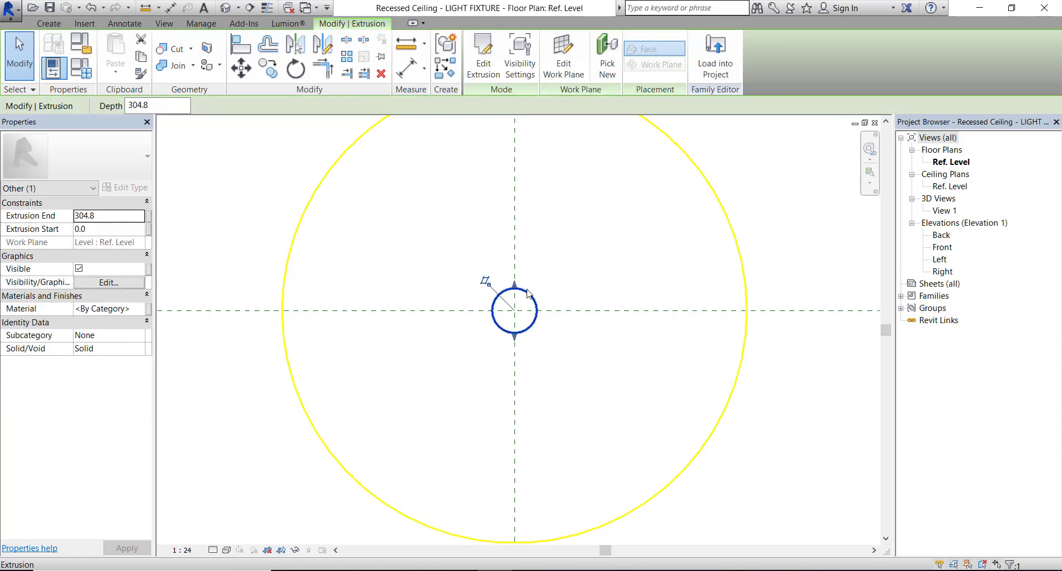
{"action": "double_click", "coordinate": [938, 249]}
{"action": "scroll", "coordinate": [402, 302], "scroll_direction": "up", "scroll_amount": 4}
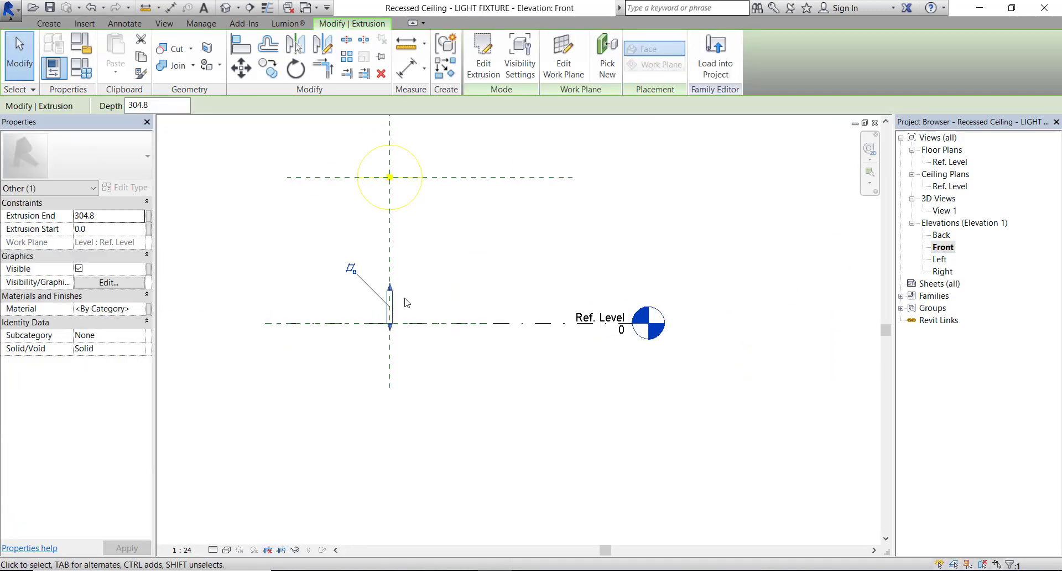
{"action": "scroll", "coordinate": [402, 301], "scroll_direction": "up", "scroll_amount": 1}
{"action": "middle_click_drag", "start_coordinate": [429, 285], "coordinate": [532, 332]}
{"action": "scroll", "coordinate": [458, 359], "scroll_direction": "up", "scroll_amount": 4}
{"action": "scroll", "coordinate": [473, 357], "scroll_direction": "up", "scroll_amount": 2}
{"action": "middle_click_drag", "start_coordinate": [473, 357], "coordinate": [480, 297]}
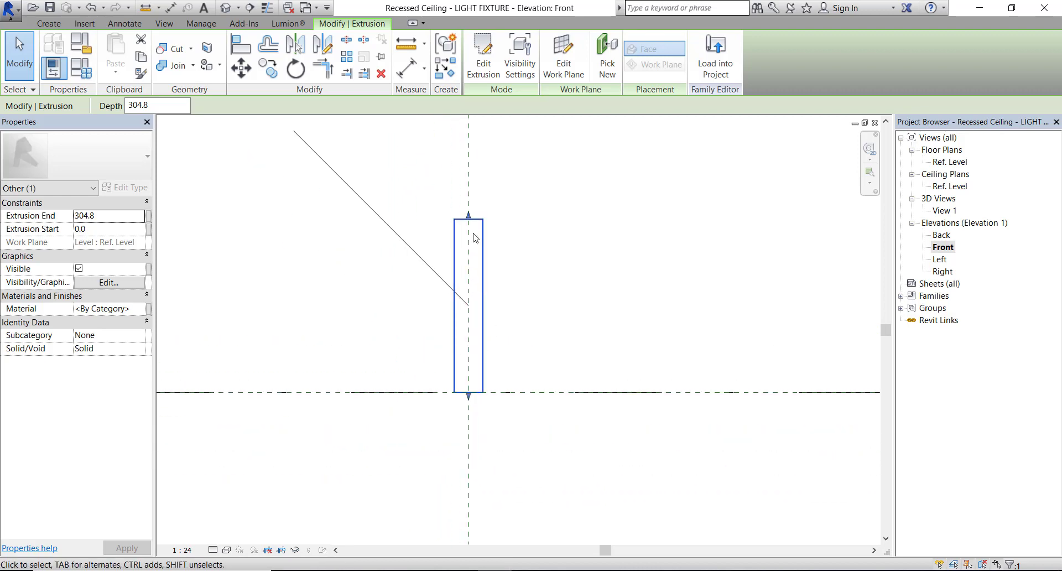
{"action": "left_click_drag", "start_coordinate": [469, 221], "coordinate": [470, 386]}
{"action": "middle_click_drag", "start_coordinate": [518, 339], "coordinate": [505, 389]}
{"action": "scroll", "coordinate": [514, 355], "scroll_direction": "down", "scroll_amount": 4}
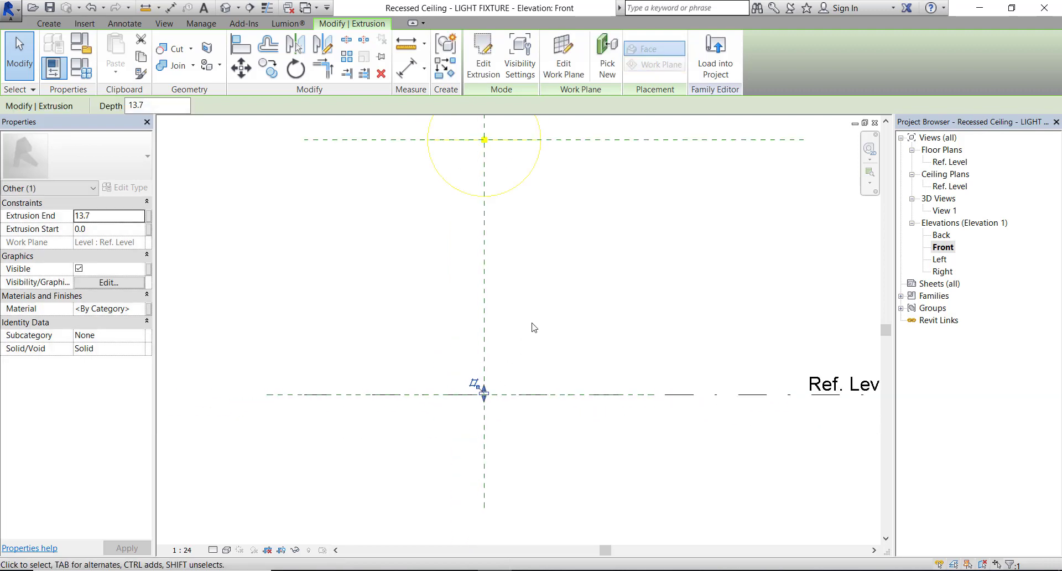
Step: Move the Light Source Elevation reference plane down to about 72 mm above the Ref. Level
{"action": "left_click", "coordinate": [557, 282]}
{"action": "left_click", "coordinate": [566, 203]}
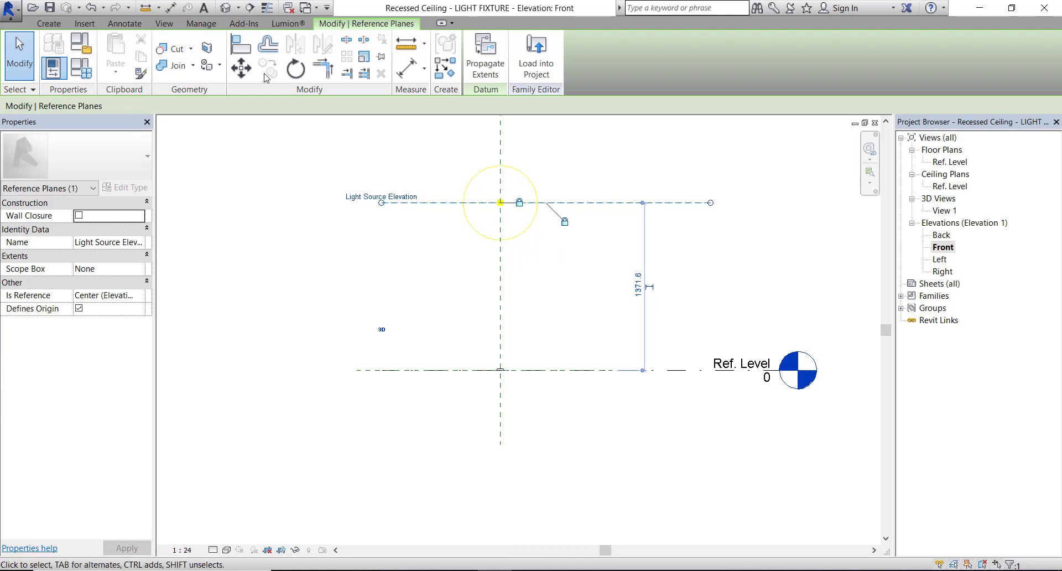
{"action": "left_click", "coordinate": [242, 67]}
{"action": "left_click", "coordinate": [613, 203]}
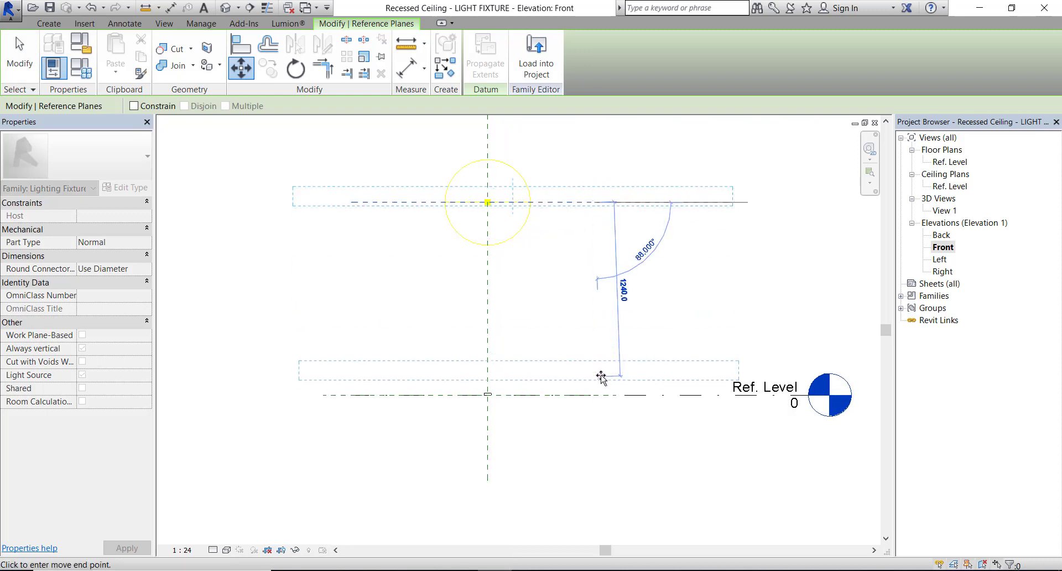
{"action": "left_click", "coordinate": [604, 383]}
{"action": "scroll", "coordinate": [645, 407], "scroll_direction": "up", "scroll_amount": 2}
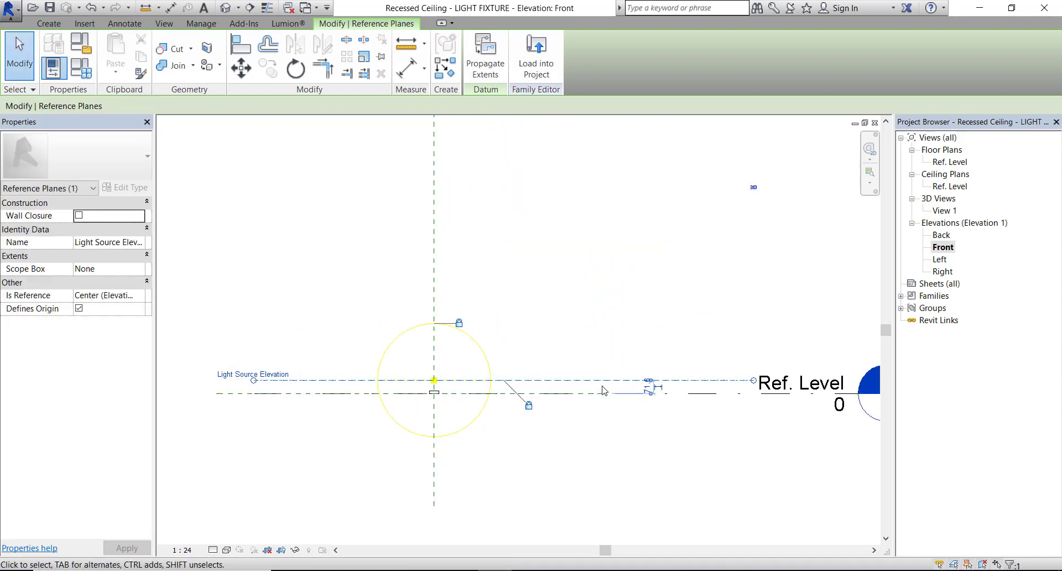
Step: Set the Light Source Elevation plane's distance from the Ref. Level to 10 mm
{"action": "scroll", "coordinate": [655, 397], "scroll_direction": "up", "scroll_amount": 2}
{"action": "left_click", "coordinate": [649, 383]}
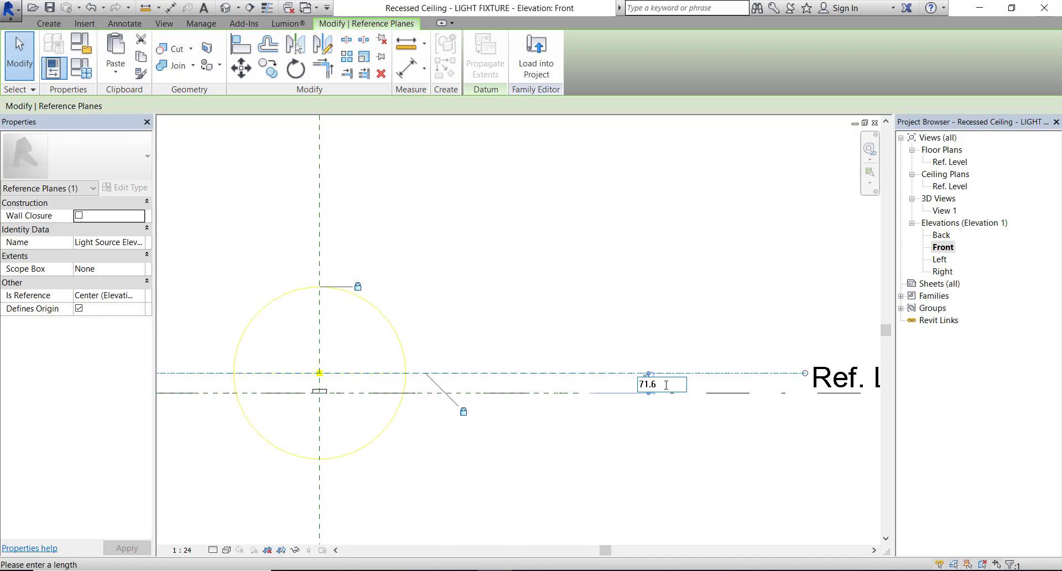
{"action": "key", "text": "Return"}
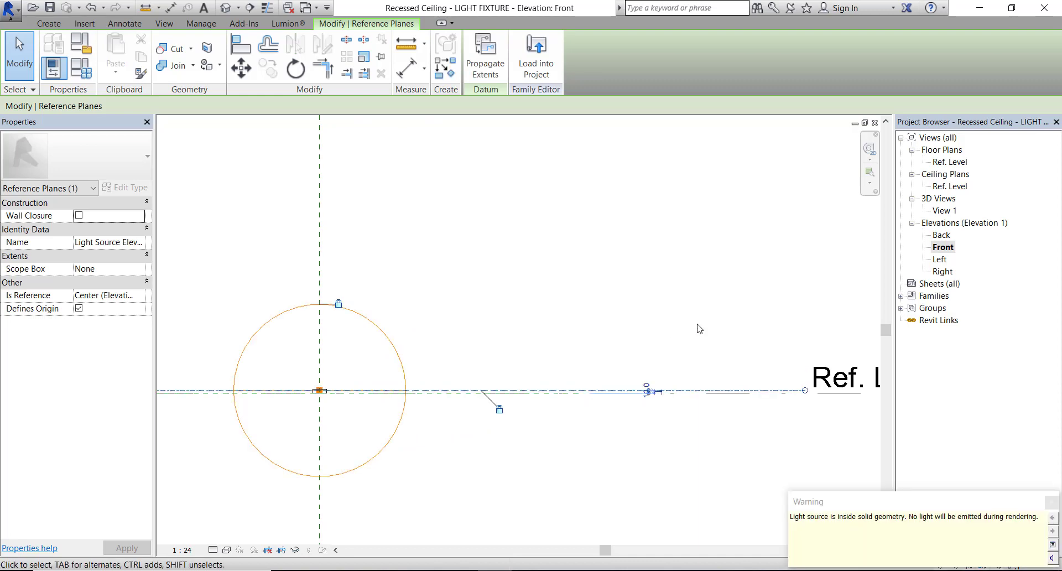
{"action": "middle_click_drag", "start_coordinate": [697, 327], "coordinate": [625, 326]}
{"action": "middle_click_drag", "start_coordinate": [261, 391], "coordinate": [493, 380]}
{"action": "key", "text": "Escape"}
{"action": "scroll", "coordinate": [493, 380], "scroll_direction": "up", "scroll_amount": 3}
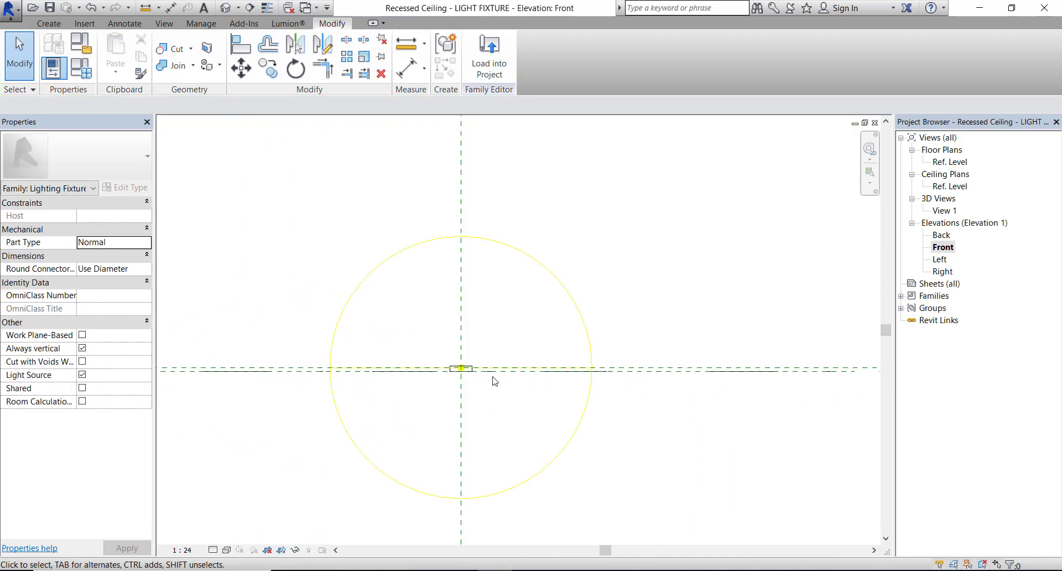
{"action": "scroll", "coordinate": [493, 380], "scroll_direction": "down", "scroll_amount": 1}
{"action": "middle_click_drag", "start_coordinate": [664, 399], "coordinate": [713, 405]}
{"action": "scroll", "coordinate": [603, 383], "scroll_direction": "up", "scroll_amount": 2}
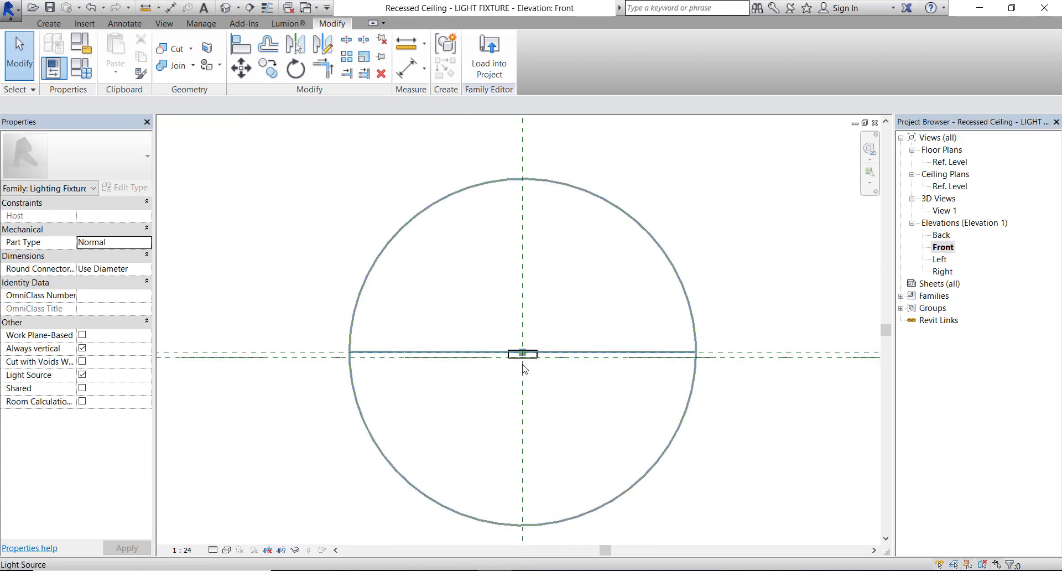
Step: Set the family's Initial Intensity to a luminous flux of 150 lm
{"action": "left_click", "coordinate": [82, 69]}
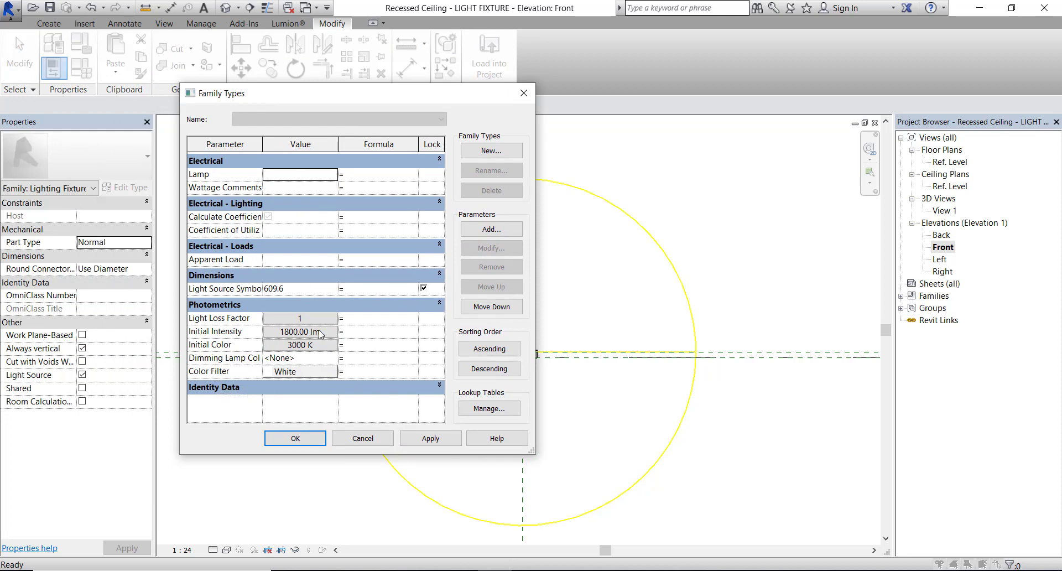
{"action": "left_click", "coordinate": [322, 334]}
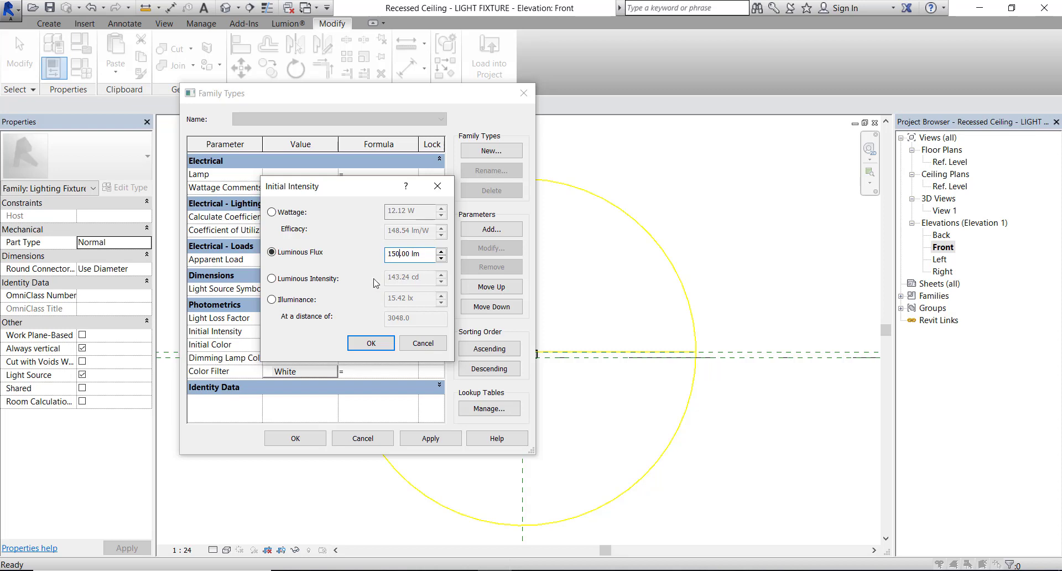
{"action": "left_click", "coordinate": [369, 344]}
{"action": "left_click", "coordinate": [310, 438]}
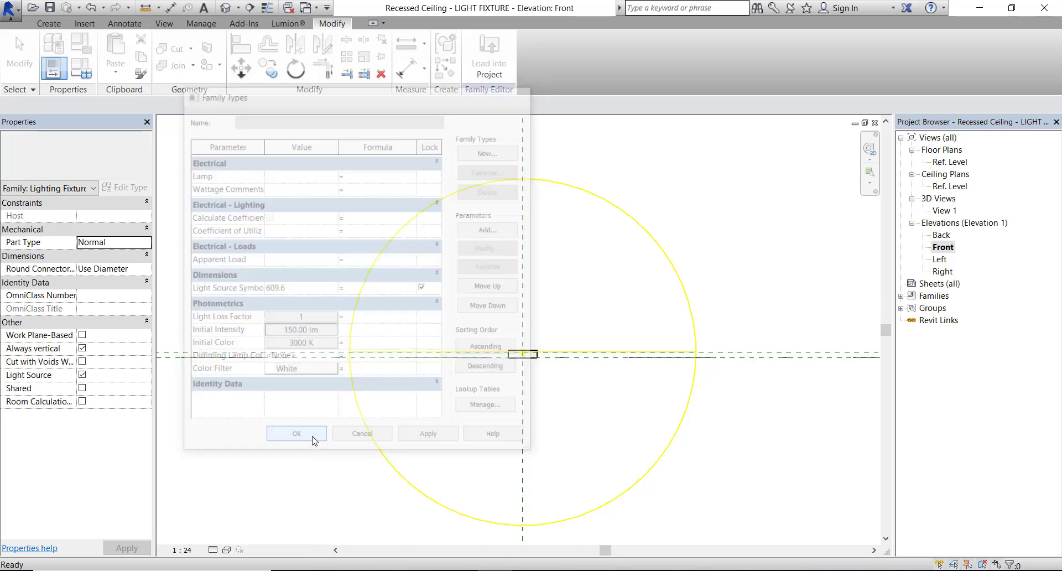
Step: Assign the Glass material to the fixture's extrusion after checking its appearance settings
{"action": "scroll", "coordinate": [465, 375], "scroll_direction": "up", "scroll_amount": 3}
{"action": "left_click", "coordinate": [512, 359]}
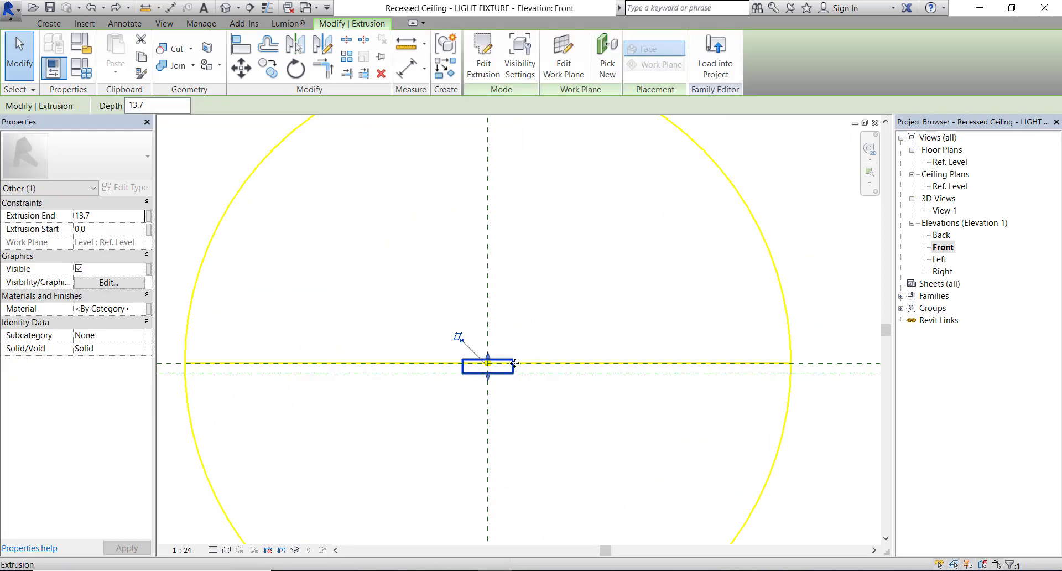
{"action": "scroll", "coordinate": [463, 391], "scroll_direction": "up", "scroll_amount": 1}
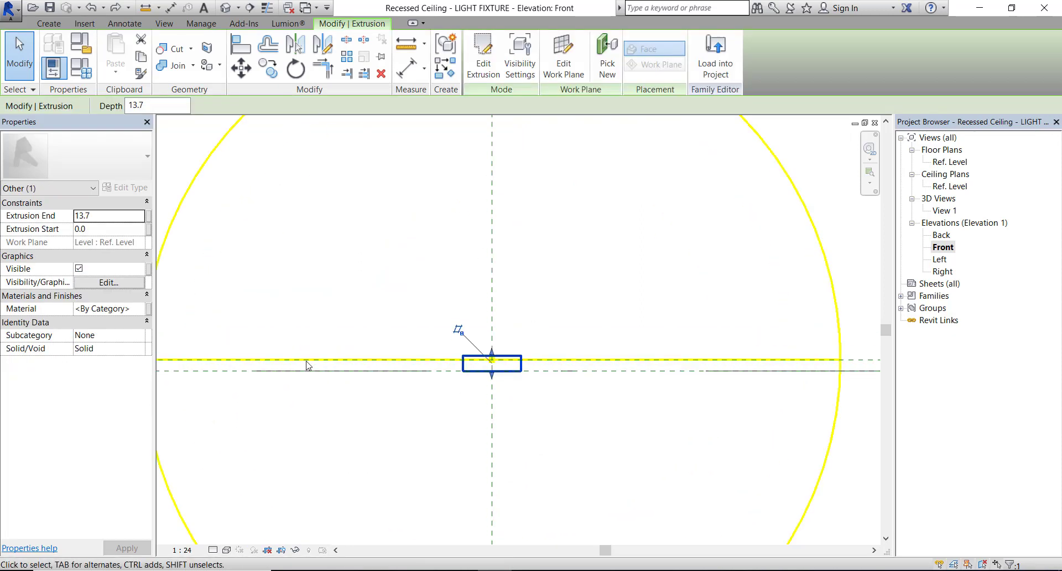
{"action": "left_click", "coordinate": [122, 308]}
{"action": "left_click", "coordinate": [142, 308]}
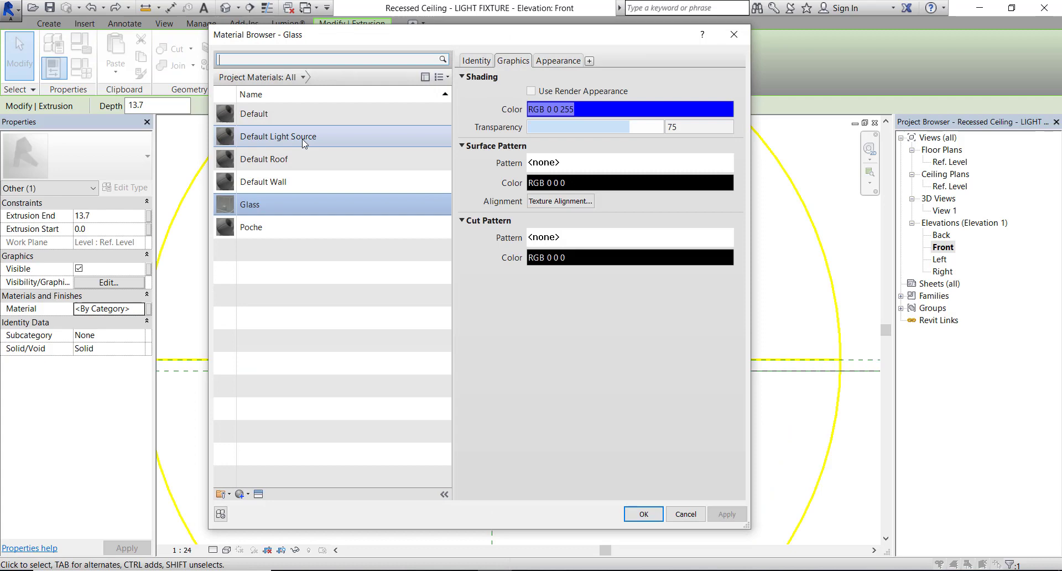
{"action": "left_click", "coordinate": [321, 203]}
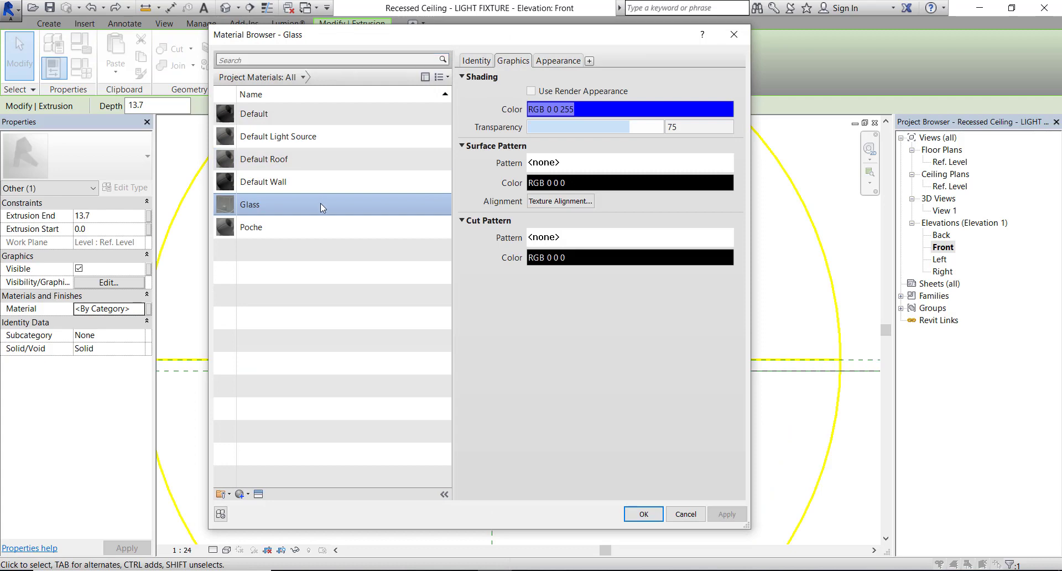
{"action": "left_click", "coordinate": [564, 61]}
{"action": "scroll", "coordinate": [565, 191], "scroll_direction": "down", "scroll_amount": 3}
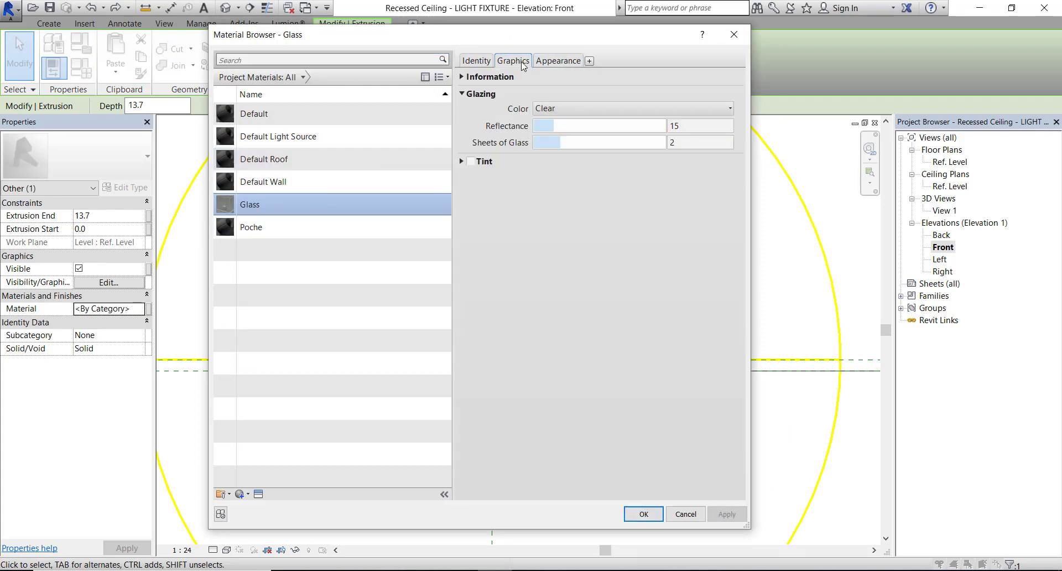
{"action": "left_click", "coordinate": [513, 60]}
{"action": "left_click", "coordinate": [645, 516]}
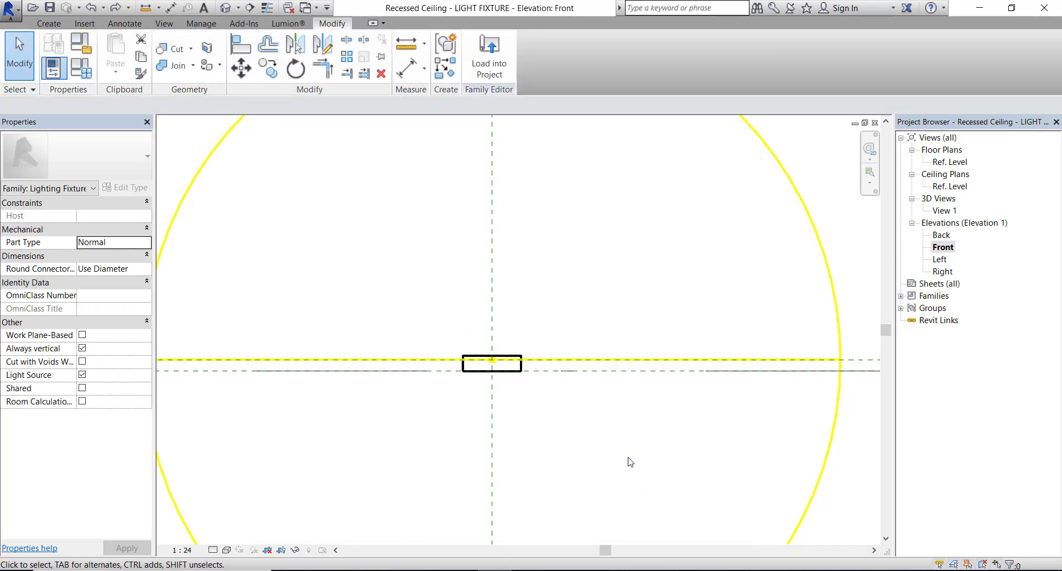
Step: Show the fixture in 3D View 1 with the Realistic visual style
{"action": "double_click", "coordinate": [945, 210]}
{"action": "left_click", "coordinate": [213, 549]}
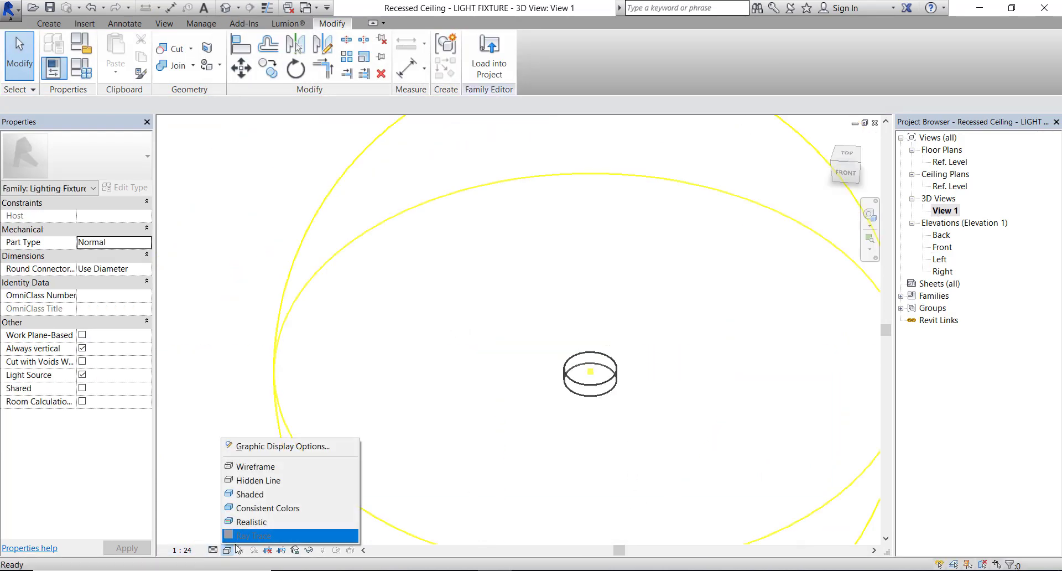
{"action": "left_click", "coordinate": [260, 520]}
Step: Return to the Ref. Level floor plan and load the light fixture family into Recessed Ceiling - STRIP LIGHT.rfa only
{"action": "left_click", "coordinate": [951, 161]}
{"action": "double_click", "coordinate": [951, 161]}
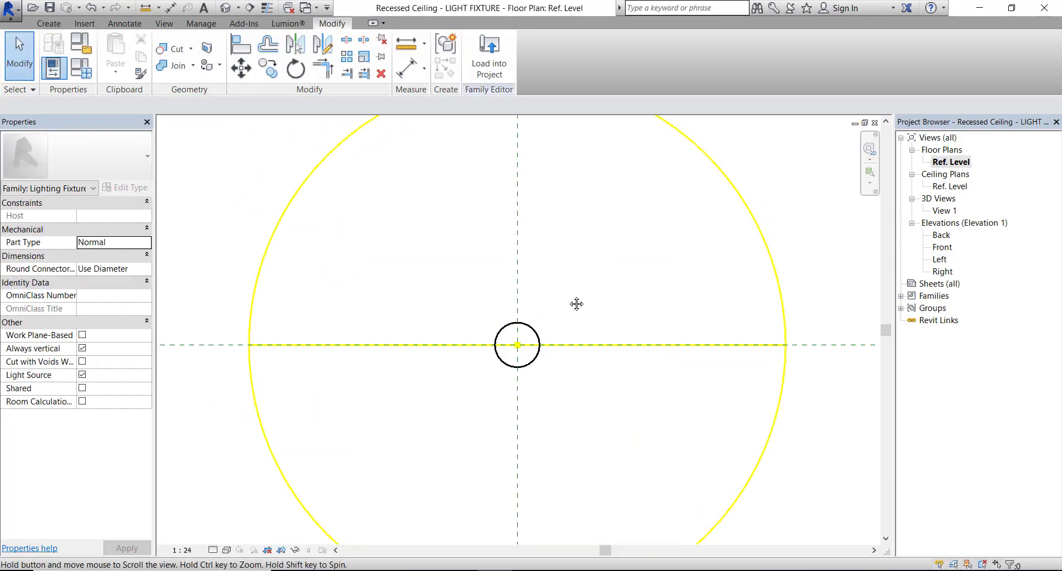
{"action": "left_click", "coordinate": [491, 55]}
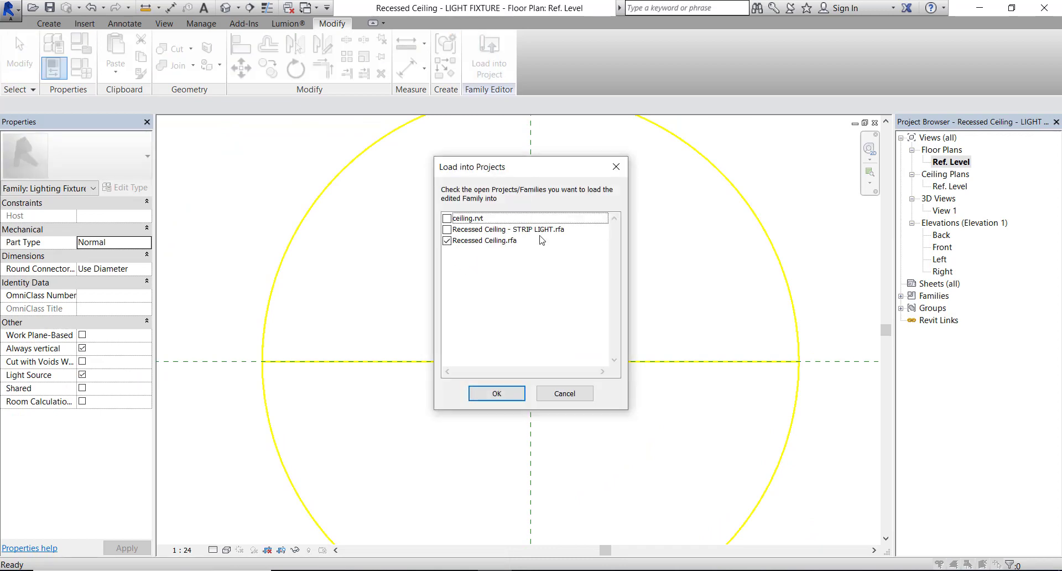
{"action": "left_click", "coordinate": [447, 229]}
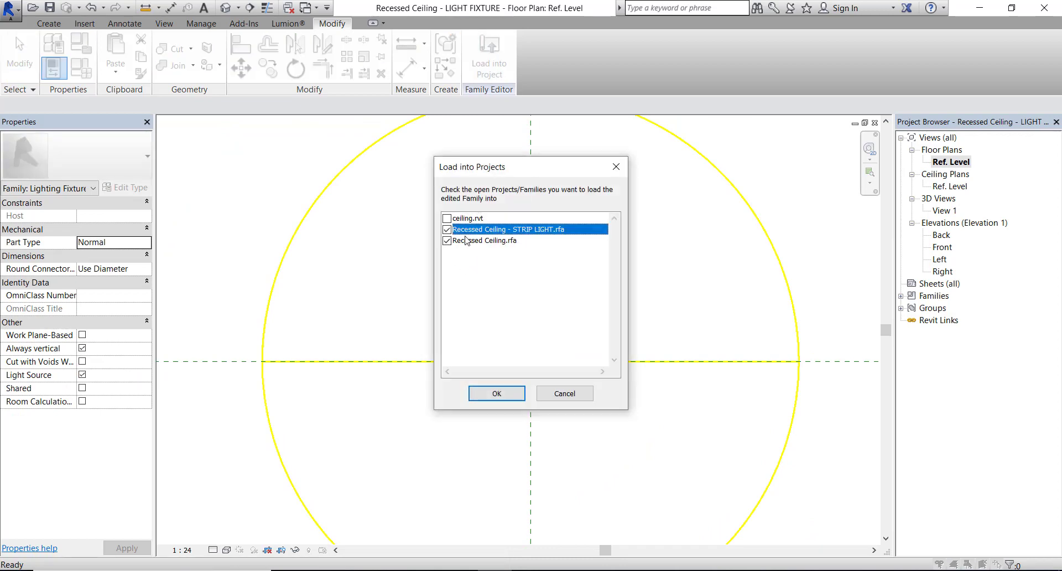
{"action": "left_click", "coordinate": [447, 240]}
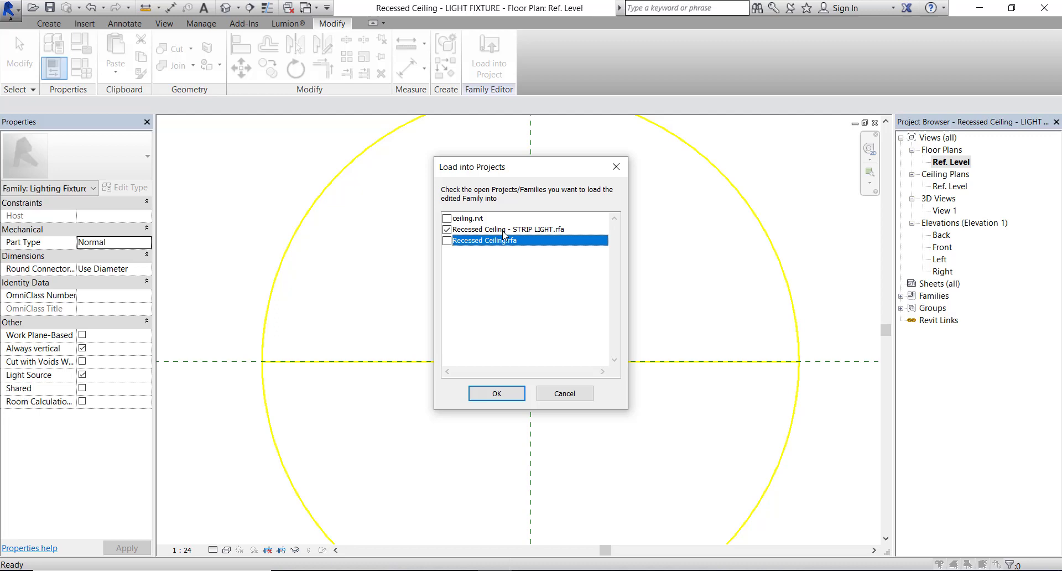
{"action": "left_click", "coordinate": [497, 393]}
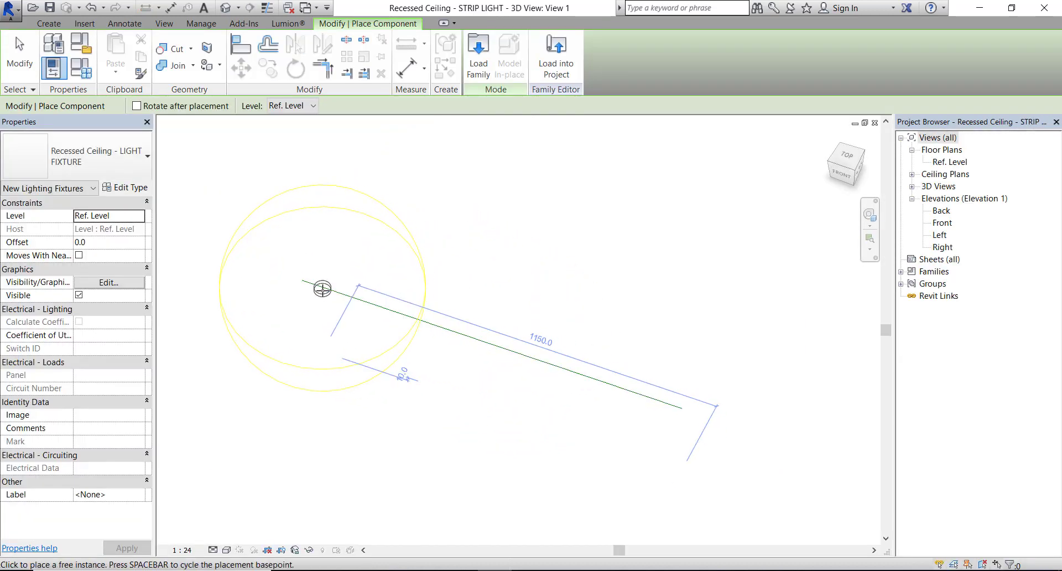
Step: Place one light fixture near the start of the strip light's line and open the Ref. Level floor plan
{"action": "left_click", "coordinate": [322, 287]}
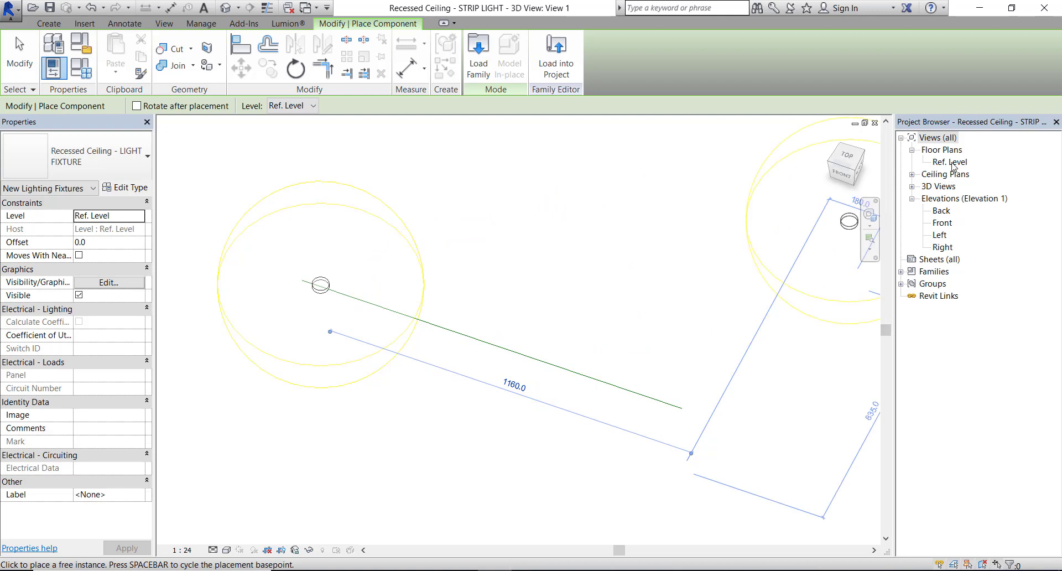
{"action": "double_click", "coordinate": [950, 162]}
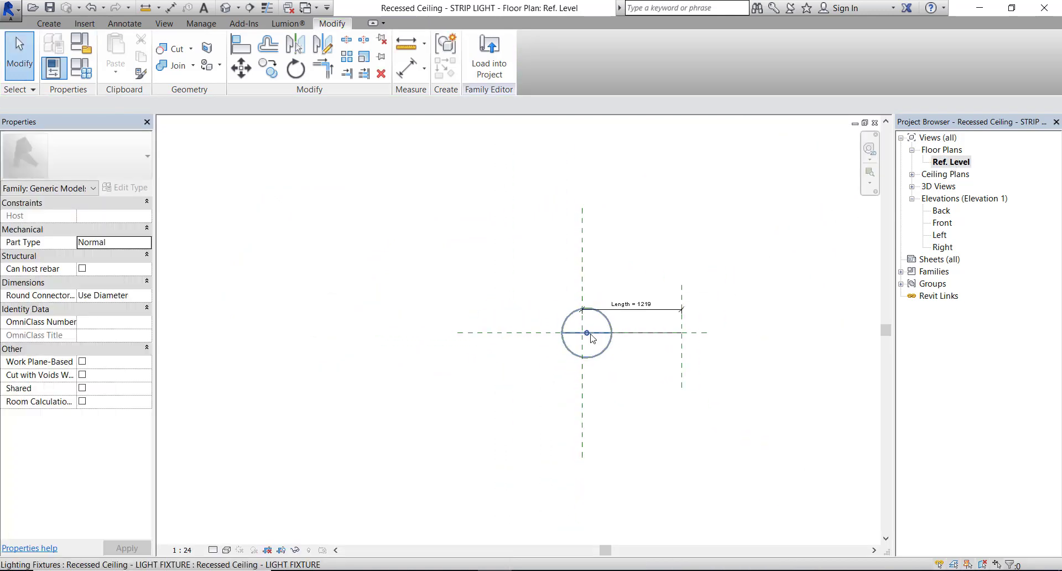
{"action": "scroll", "coordinate": [592, 338], "scroll_direction": "up", "scroll_amount": 6}
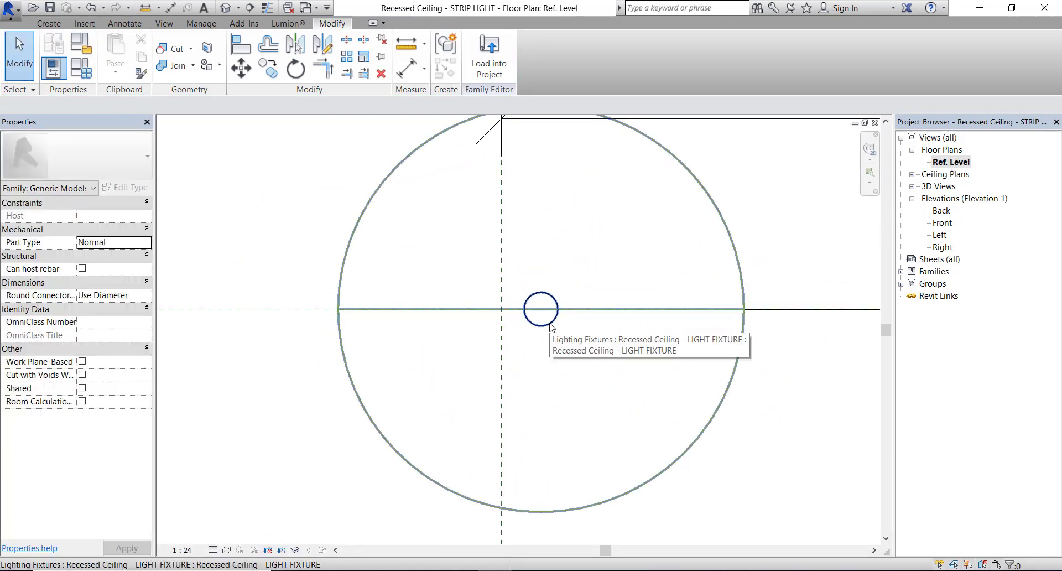
{"action": "middle_click_drag", "start_coordinate": [552, 256], "coordinate": [544, 289]}
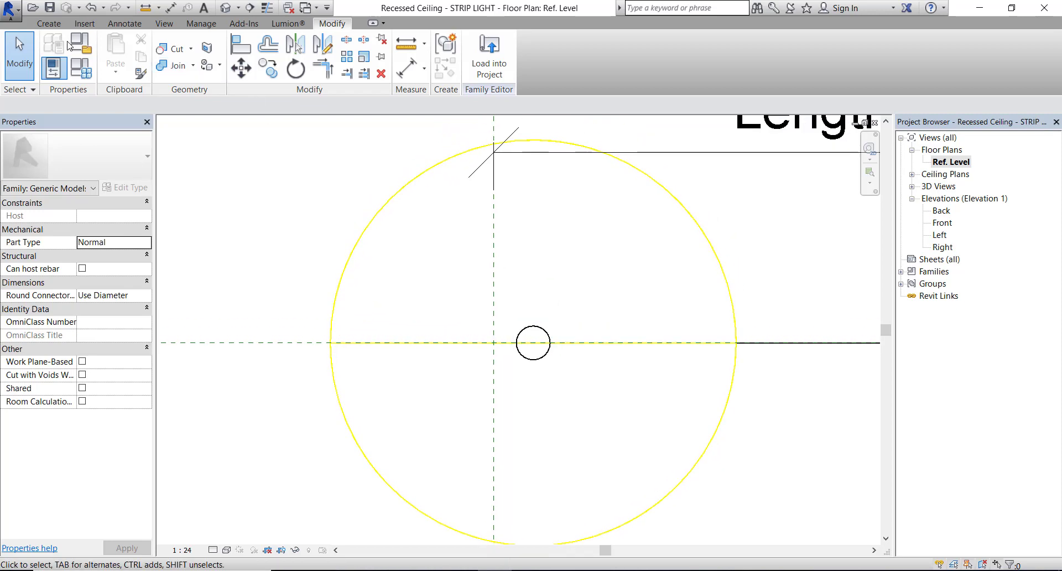
Step: Align the light fixture's centre with the vertical reference plane at the start of the Length dimension
{"action": "left_click", "coordinate": [125, 24]}
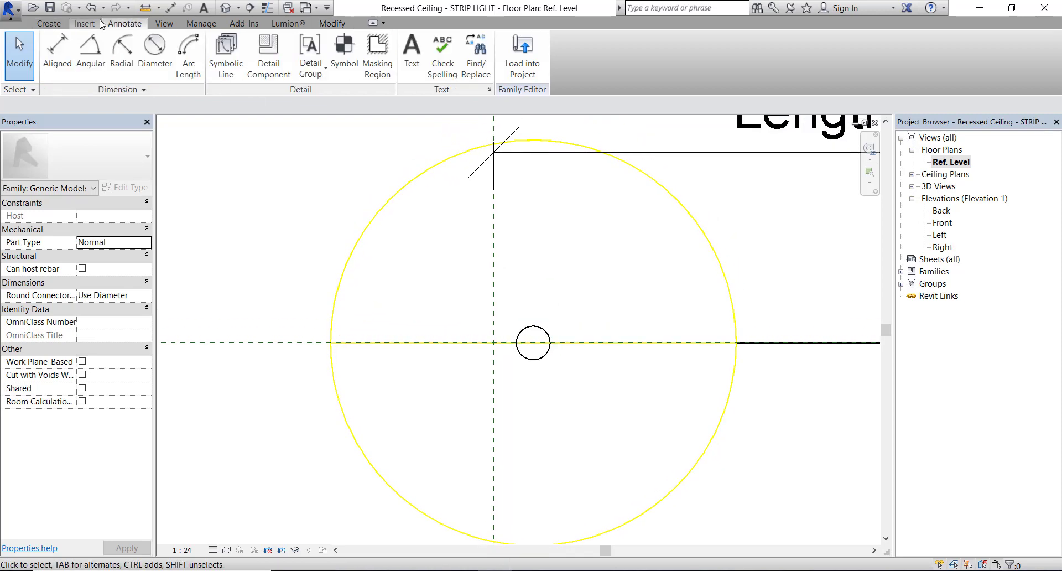
{"action": "left_click", "coordinate": [164, 24]}
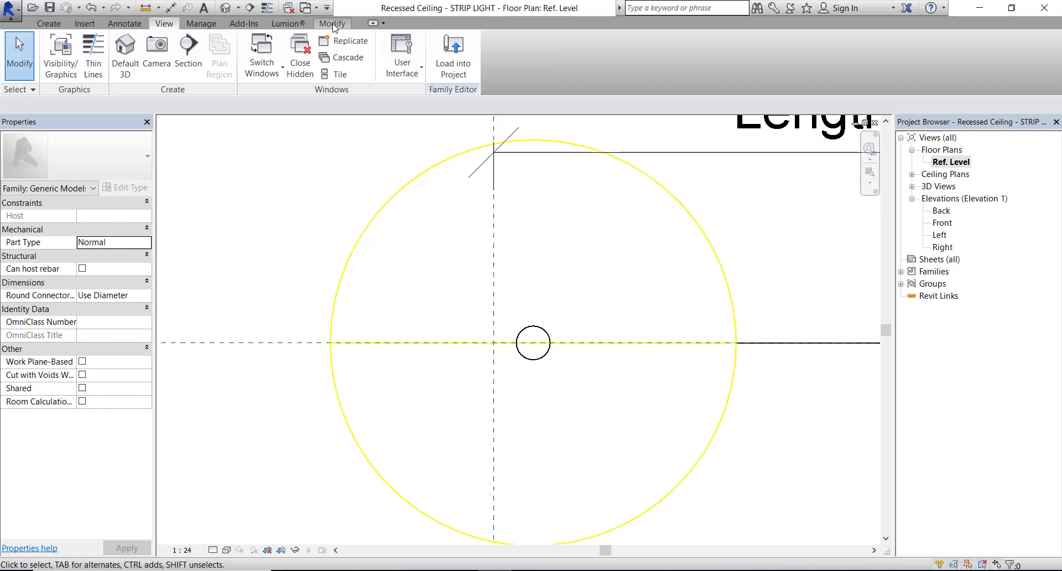
{"action": "left_click", "coordinate": [333, 24]}
{"action": "left_click", "coordinate": [247, 50]}
{"action": "left_click", "coordinate": [494, 261]}
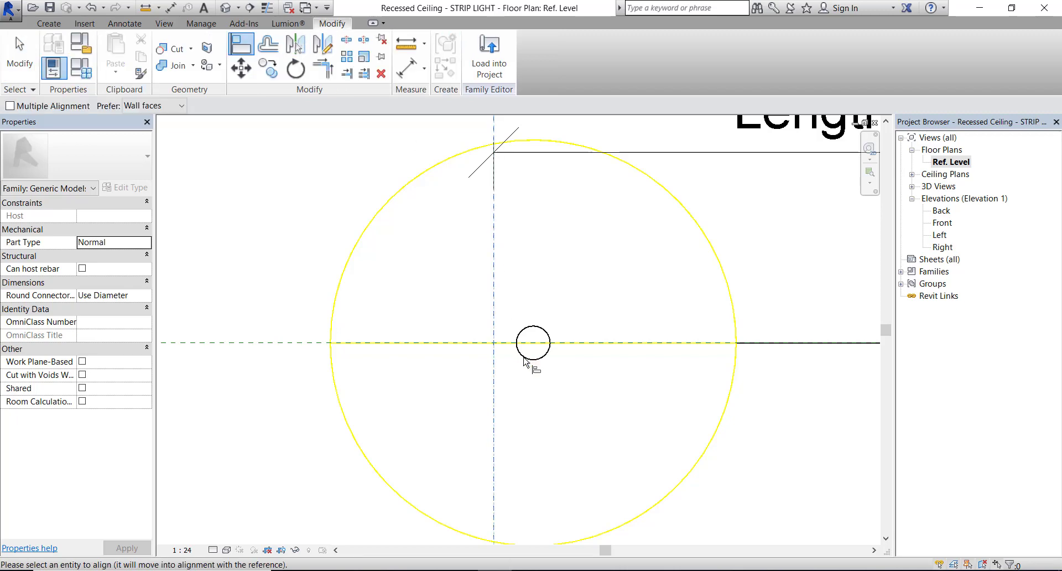
{"action": "left_click", "coordinate": [533, 348]}
{"action": "middle_click_drag", "start_coordinate": [517, 357], "coordinate": [354, 327]}
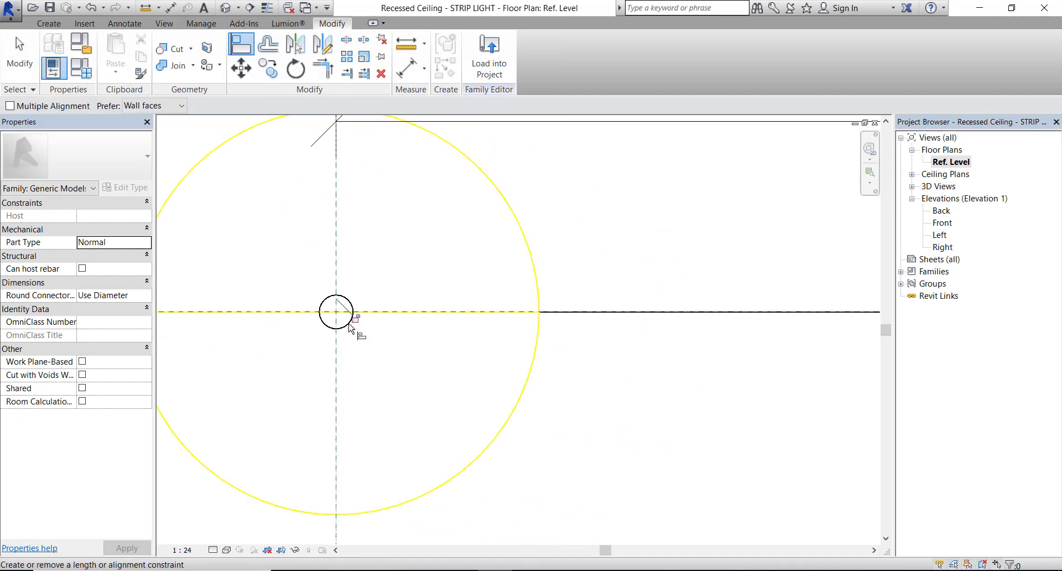
{"action": "middle_click_drag", "start_coordinate": [465, 333], "coordinate": [380, 337]}
{"action": "scroll", "coordinate": [430, 338], "scroll_direction": "down", "scroll_amount": 3}
{"action": "key", "text": "Escape"}
{"action": "key", "text": "Escape"}
{"action": "scroll", "coordinate": [373, 333], "scroll_direction": "down", "scroll_amount": 2}
{"action": "scroll", "coordinate": [283, 366], "scroll_direction": "up", "scroll_amount": 2}
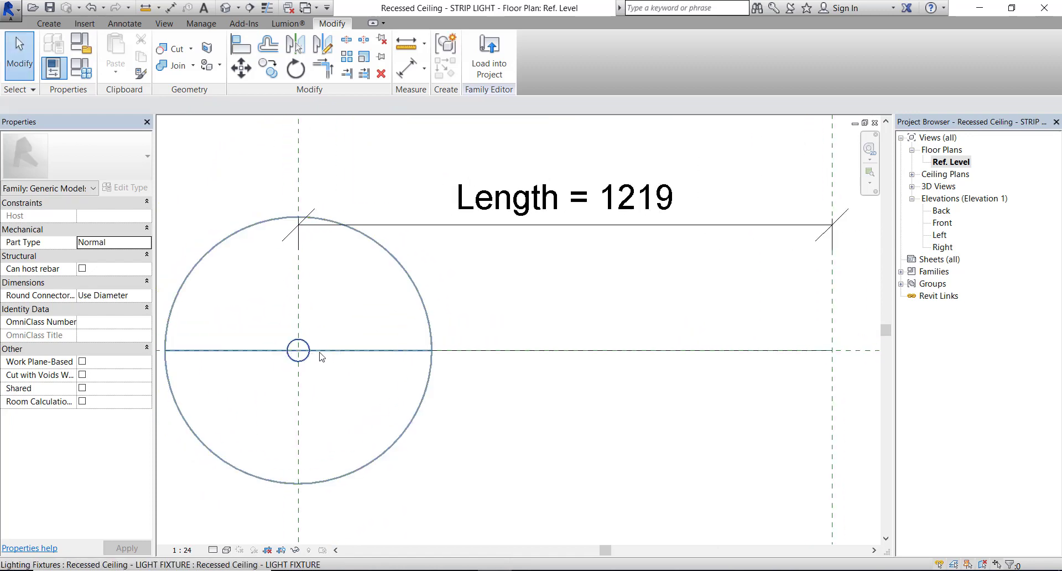
Step: Array the light fixture linearly from the start to the end of the strip light's line with 10 grouped and associated items
{"action": "scroll", "coordinate": [586, 367], "scroll_direction": "down", "scroll_amount": 1}
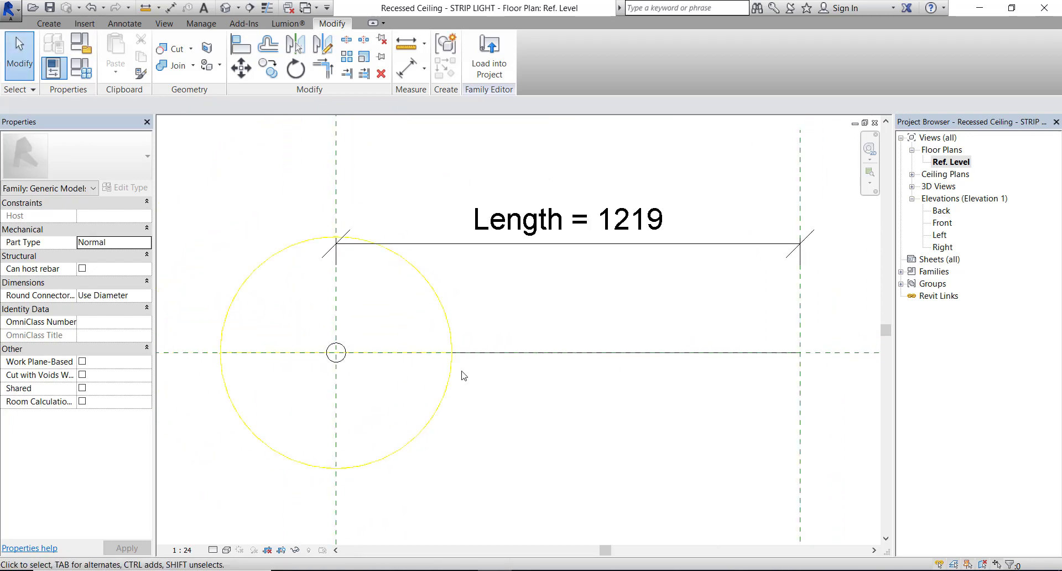
{"action": "left_click", "coordinate": [349, 354]}
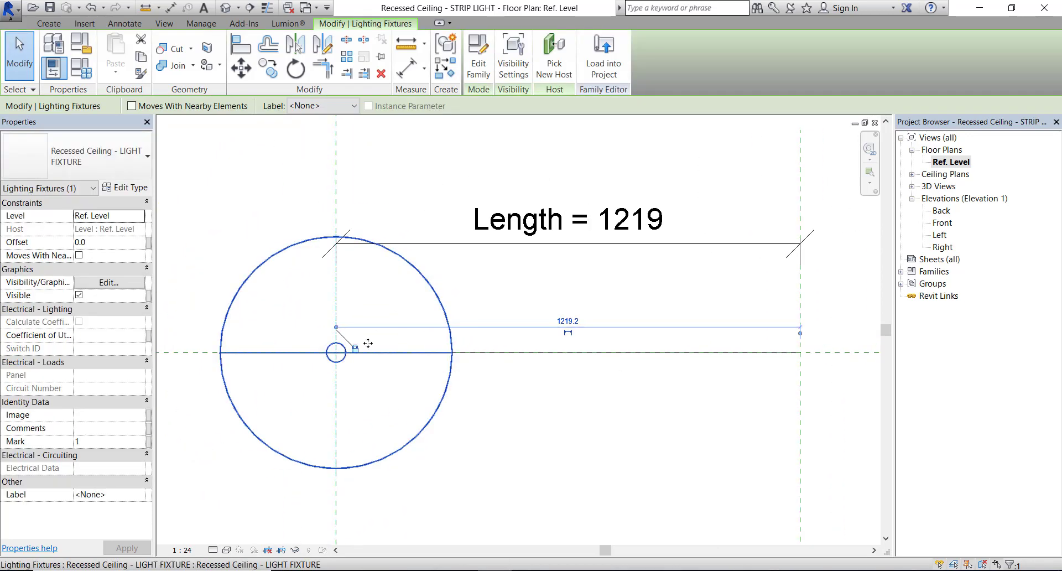
{"action": "left_click", "coordinate": [347, 56]}
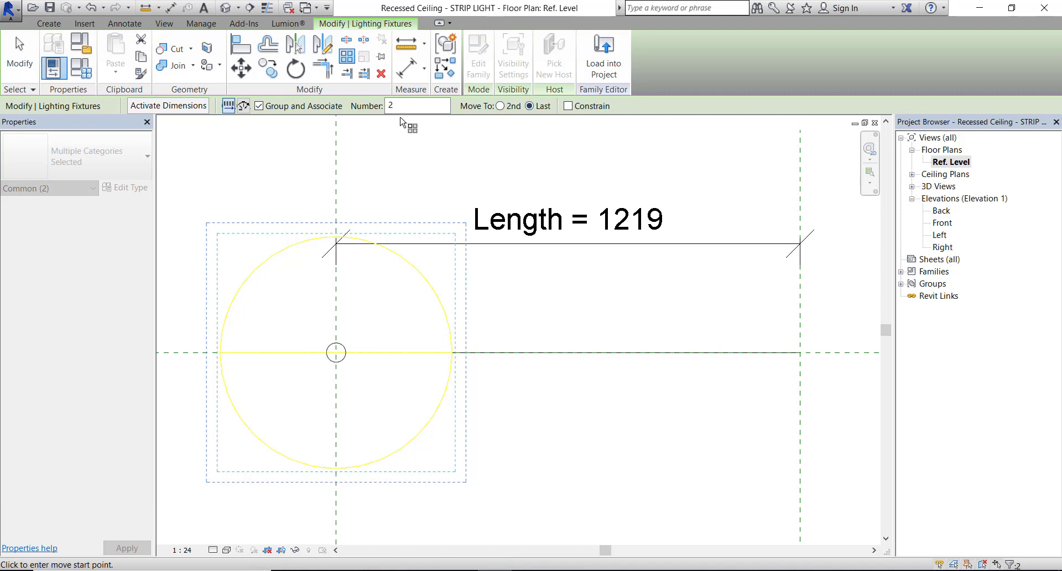
{"action": "left_click", "coordinate": [336, 352]}
{"action": "middle_click_drag", "start_coordinate": [639, 357], "coordinate": [553, 364]}
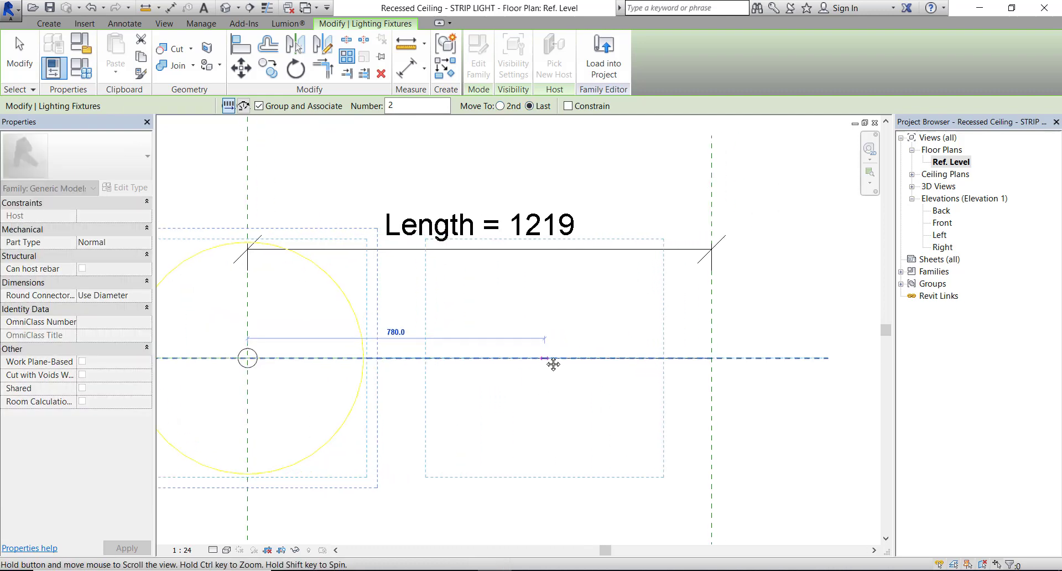
{"action": "scroll", "coordinate": [553, 364], "scroll_direction": "down", "scroll_amount": 2}
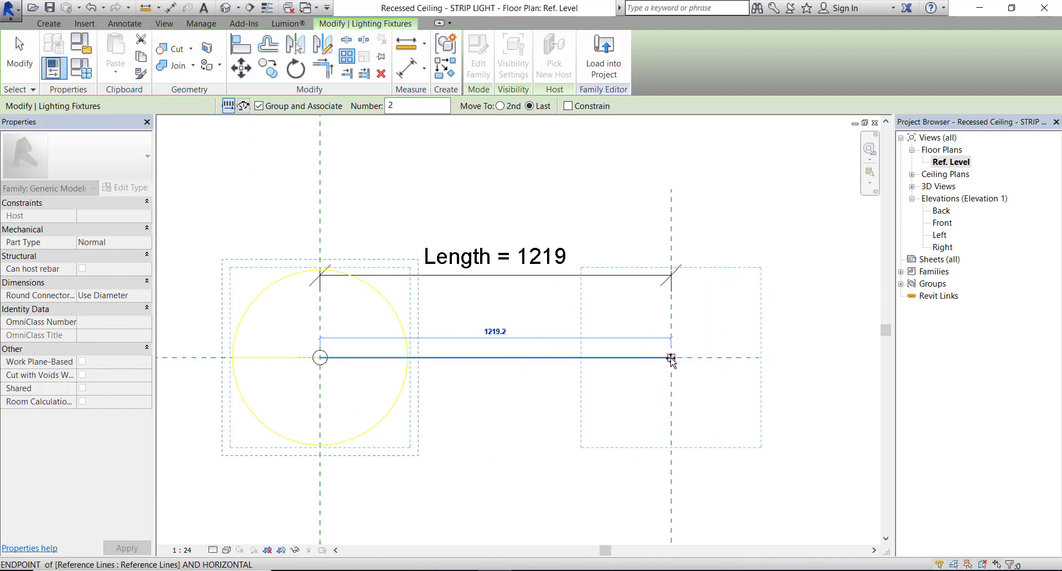
{"action": "left_click", "coordinate": [671, 358]}
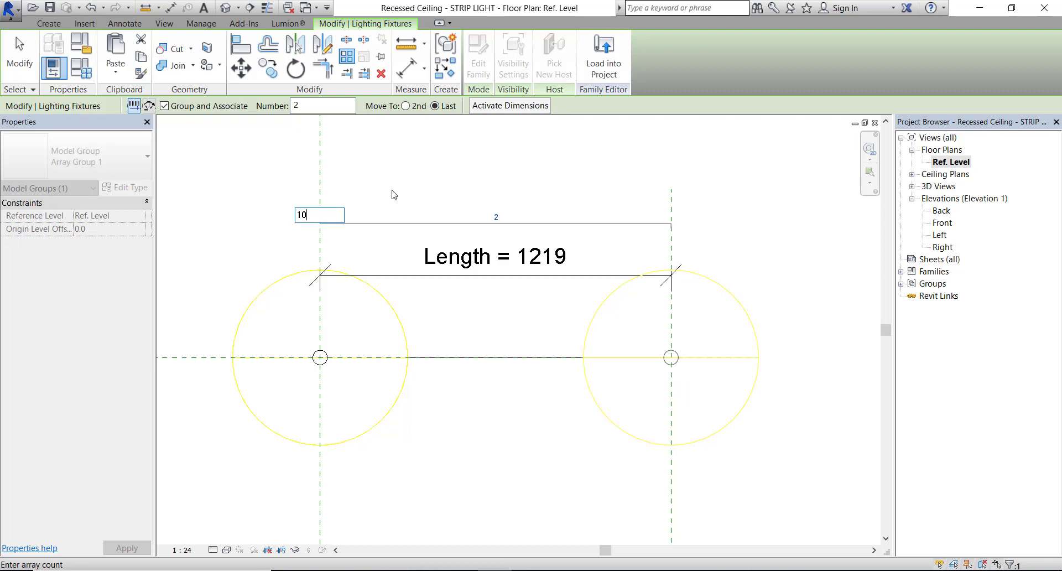
{"action": "type", "text": "10"}
{"action": "key", "text": "Return"}
{"action": "middle_click_drag", "start_coordinate": [498, 353], "coordinate": [513, 378]}
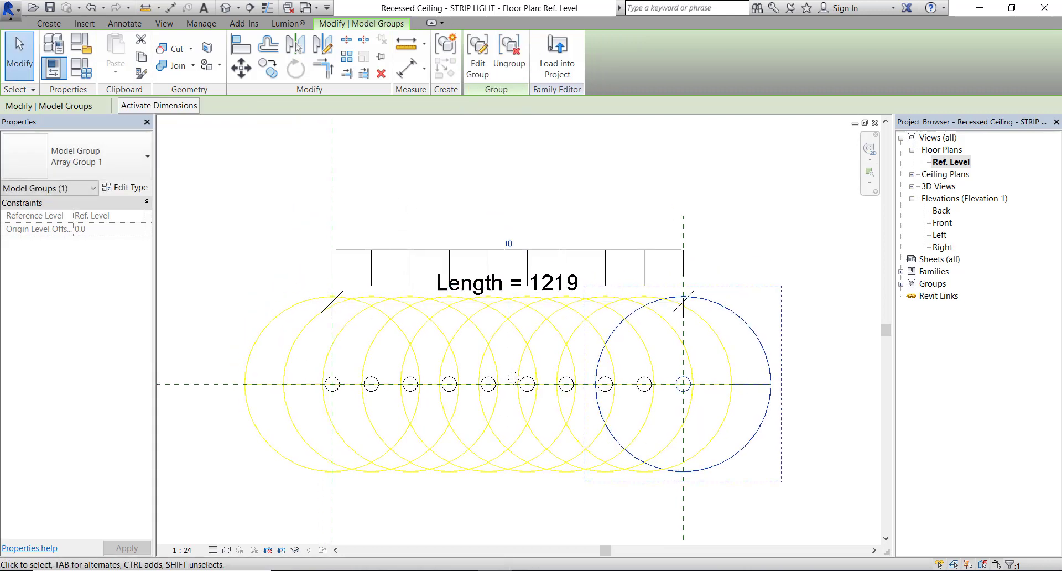
{"action": "key", "text": "Escape"}
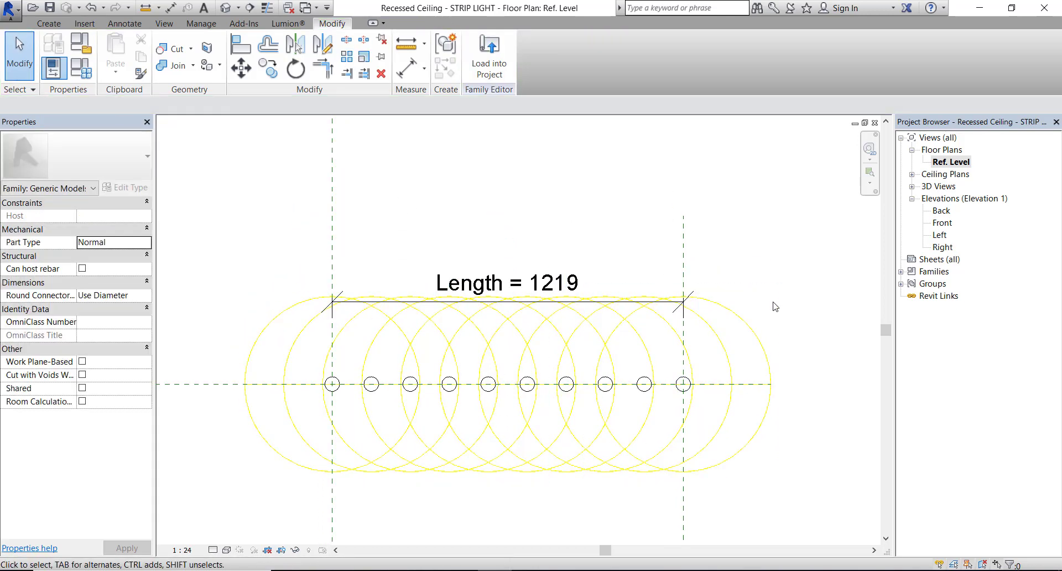
Step: Align the last arrayed light fixture's centre with the vertical reference plane at the end of the Length dimension
{"action": "middle_click_drag", "start_coordinate": [711, 256], "coordinate": [704, 276]}
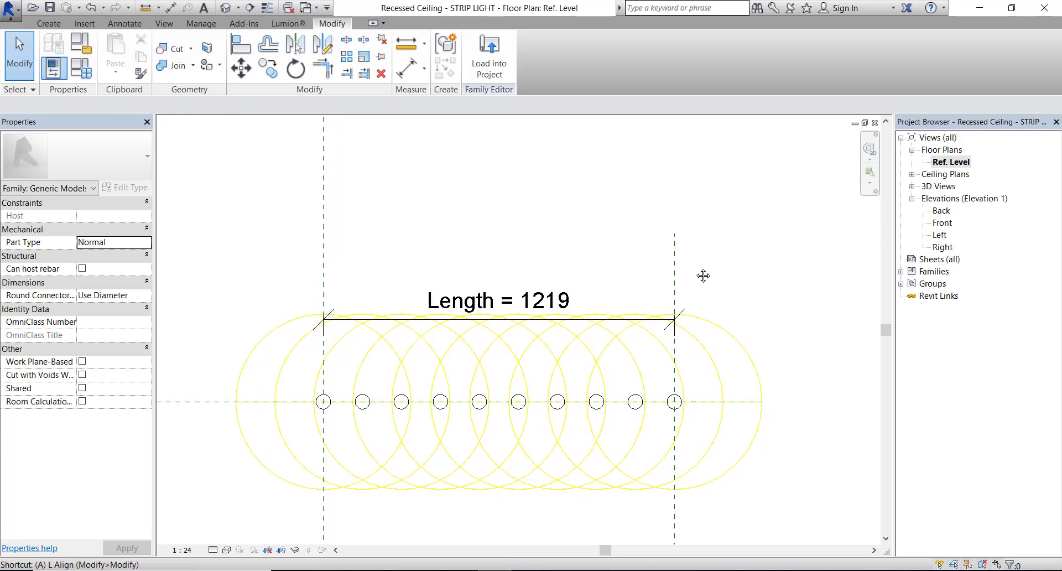
{"action": "key", "text": "l"}
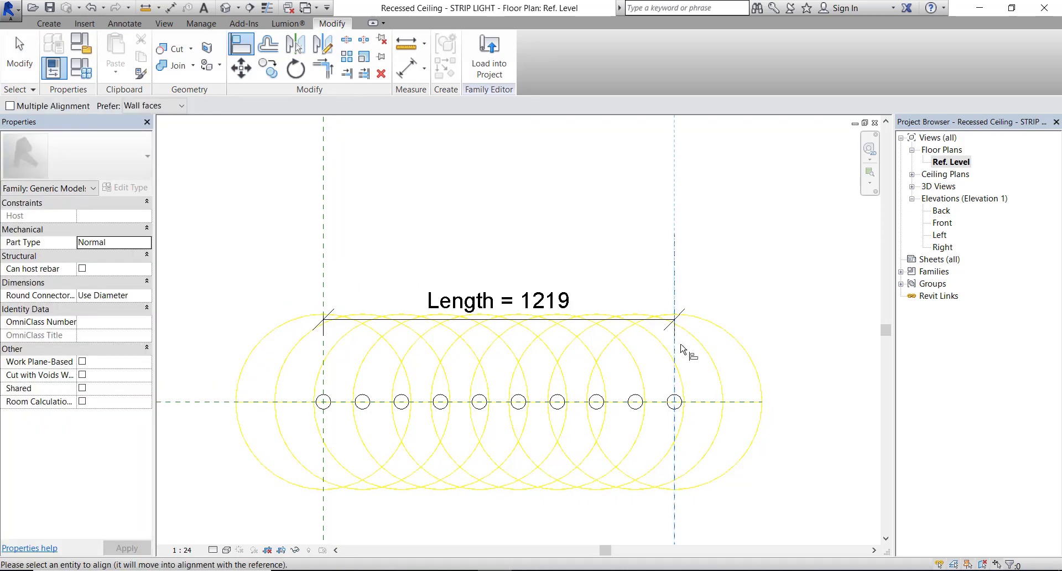
{"action": "left_click", "coordinate": [674, 406]}
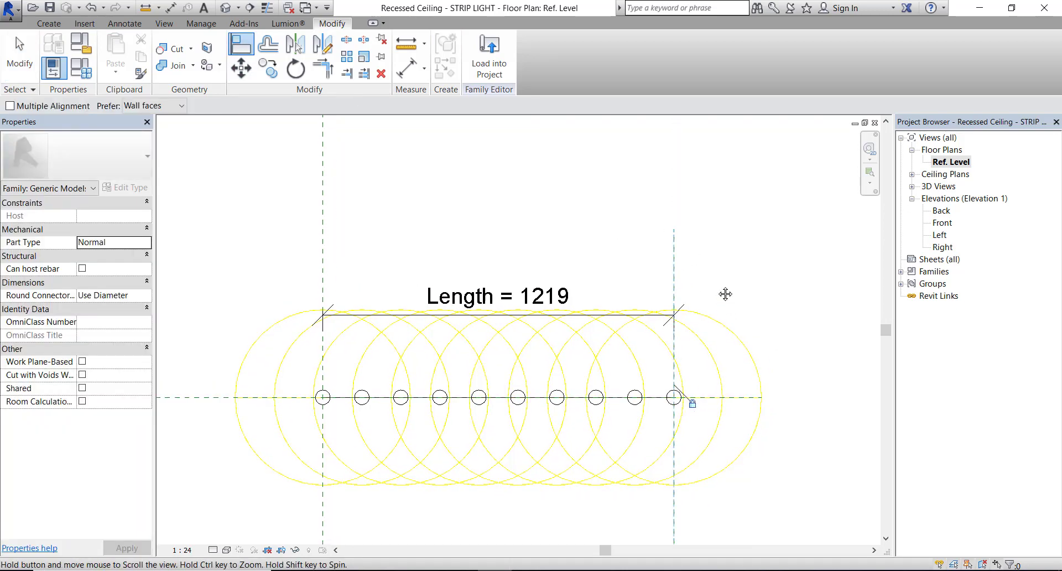
{"action": "middle_click_drag", "start_coordinate": [740, 244], "coordinate": [737, 270]}
{"action": "key", "text": "Escape"}
{"action": "key", "text": "Escape"}
{"action": "middle_click_drag", "start_coordinate": [496, 354], "coordinate": [517, 308]}
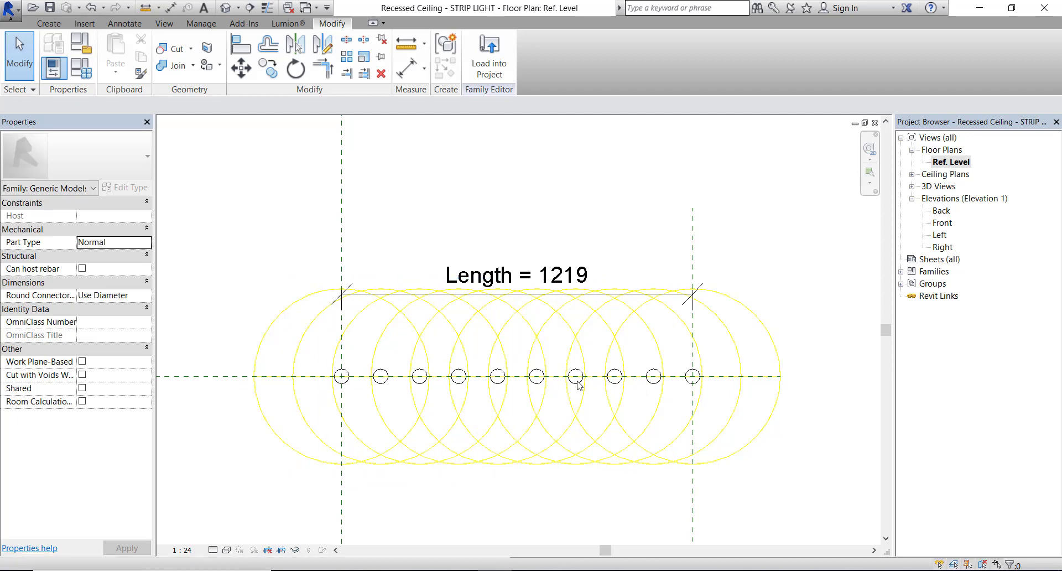
{"action": "left_click", "coordinate": [705, 377]}
{"action": "left_click", "coordinate": [770, 352]}
{"action": "left_click", "coordinate": [775, 347]}
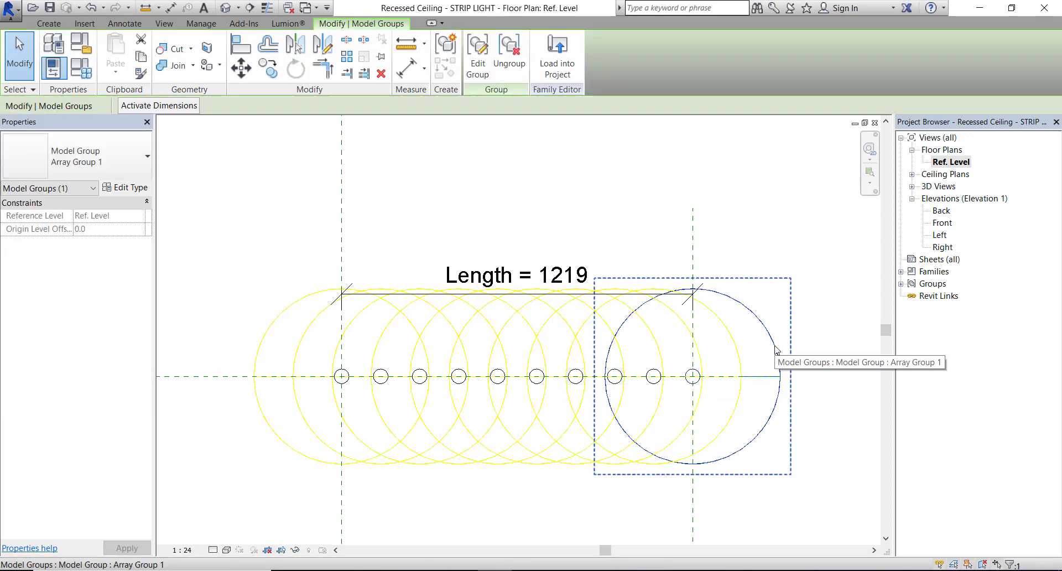
{"action": "key", "text": "Escape"}
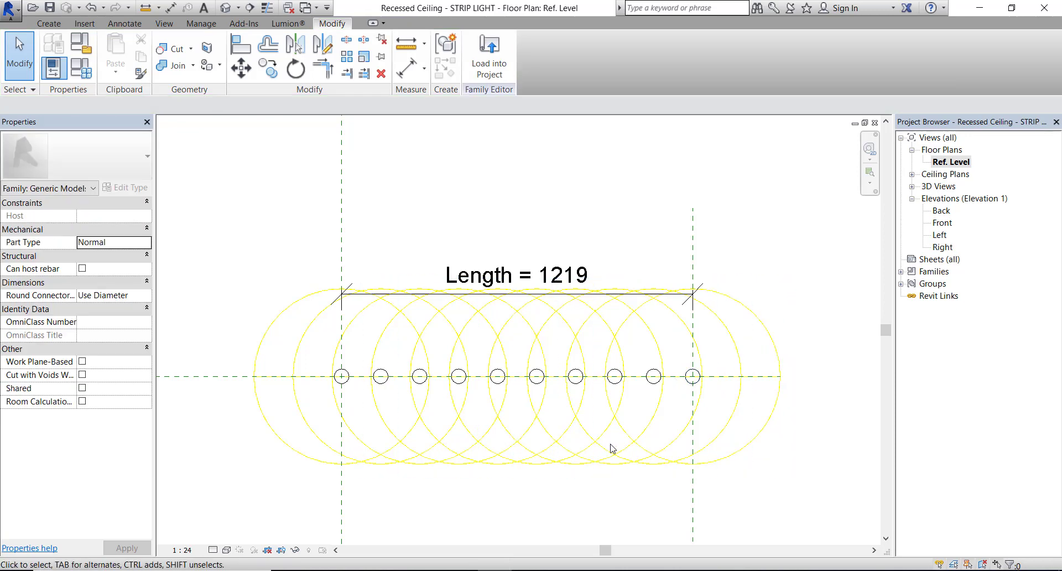
Step: Label the array's count with a new instance family parameter named Lights amount
{"action": "left_click_drag", "start_coordinate": [838, 416], "coordinate": [319, 487]}
{"action": "left_click_drag", "start_coordinate": [215, 494], "coordinate": [214, 493]}
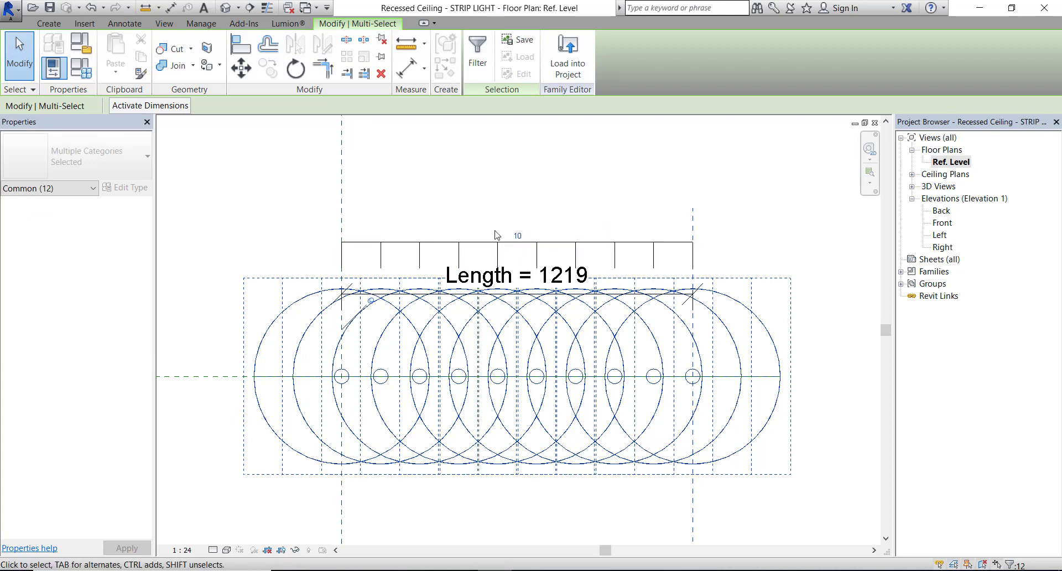
{"action": "left_click", "coordinate": [542, 247]}
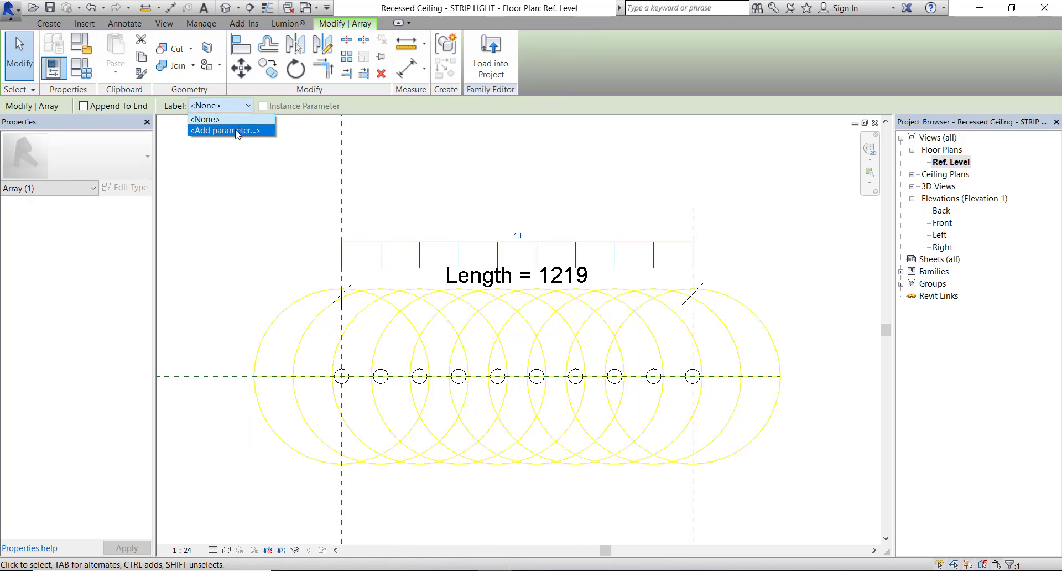
{"action": "left_click", "coordinate": [237, 131]}
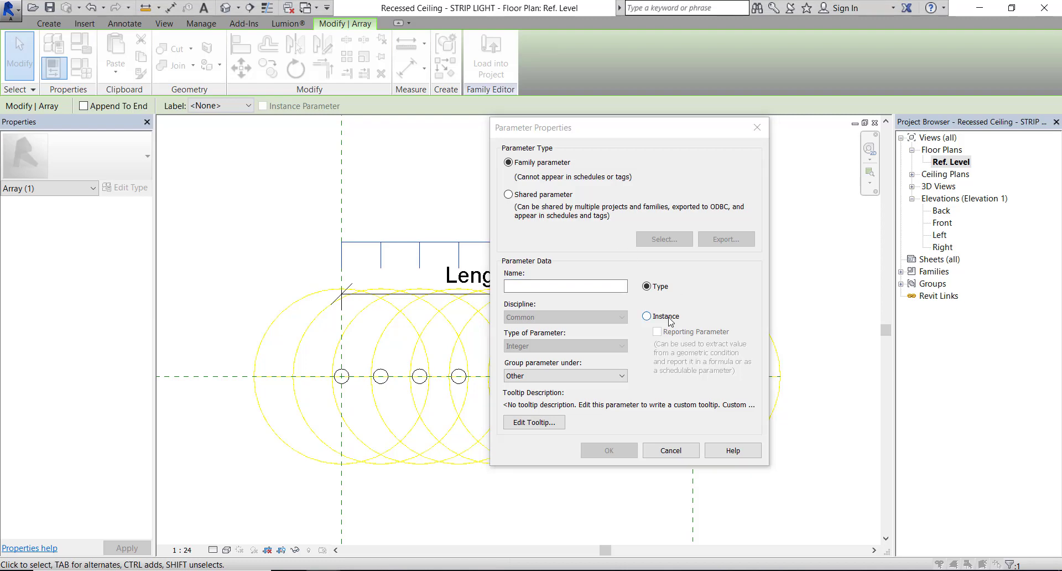
{"action": "left_click", "coordinate": [649, 317]}
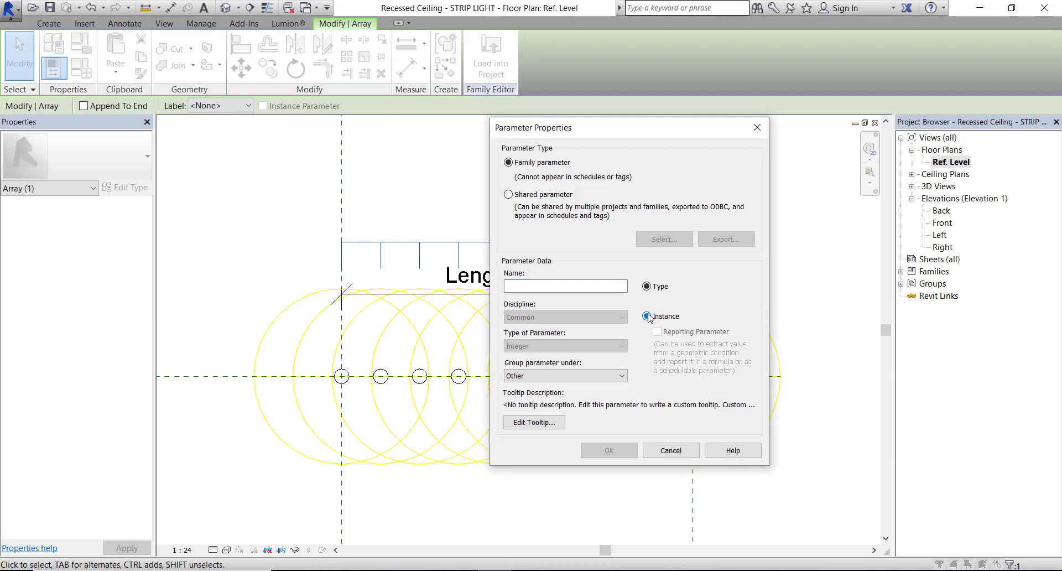
{"action": "left_click", "coordinate": [543, 286]}
{"action": "type", "text": "Lights amount"}
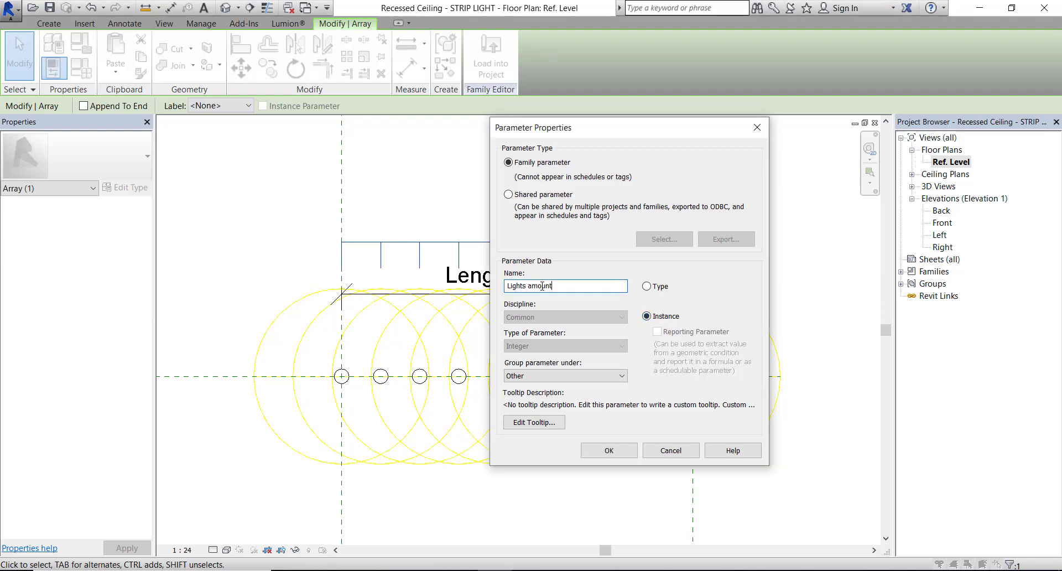
{"action": "left_click", "coordinate": [609, 450]}
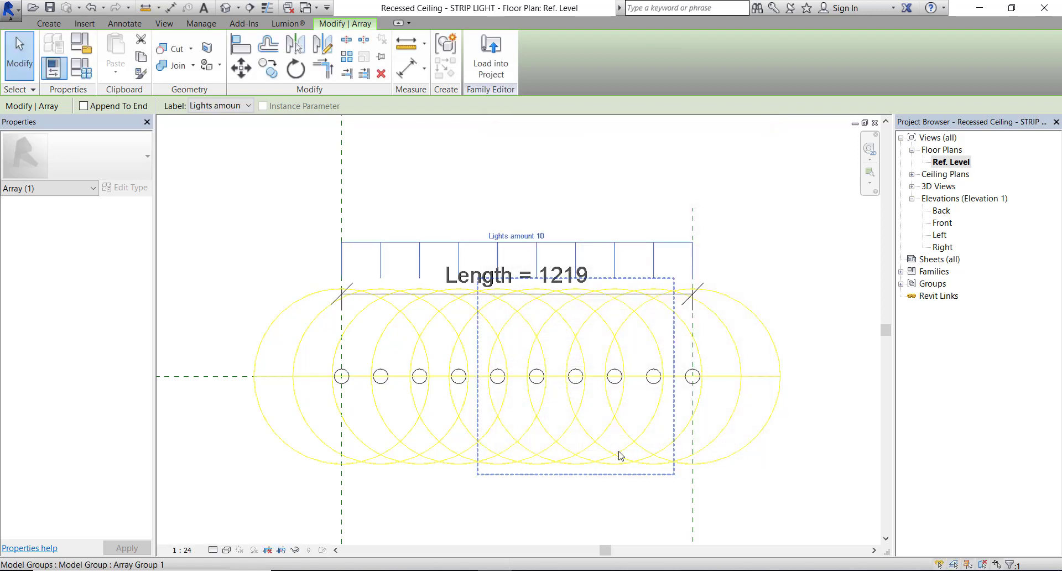
{"action": "left_click", "coordinate": [609, 211]}
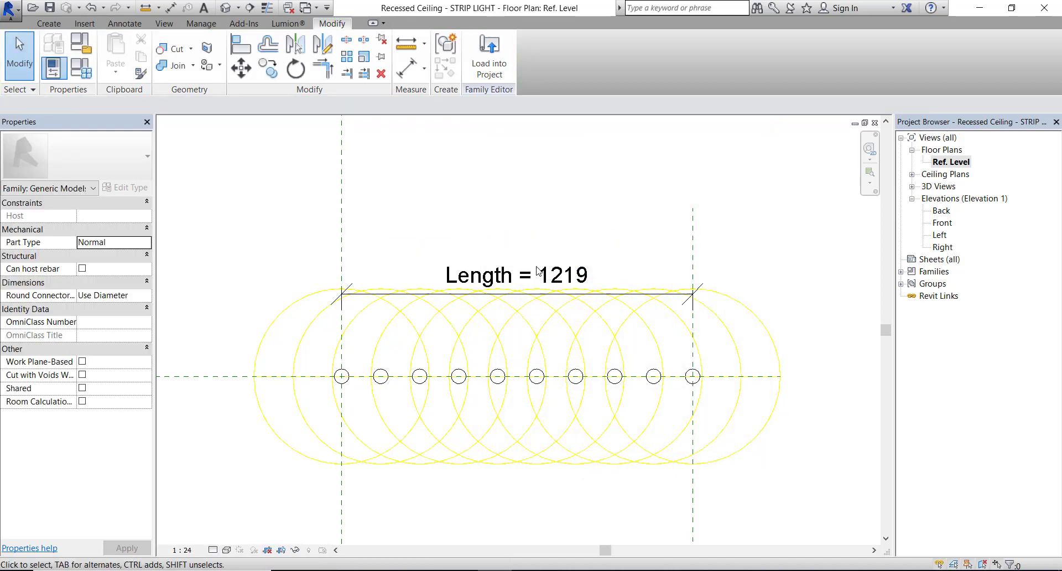
Step: Set the Lights amount parameter's formula to Length / 100 mm in Family Types and apply it
{"action": "left_click", "coordinate": [88, 76]}
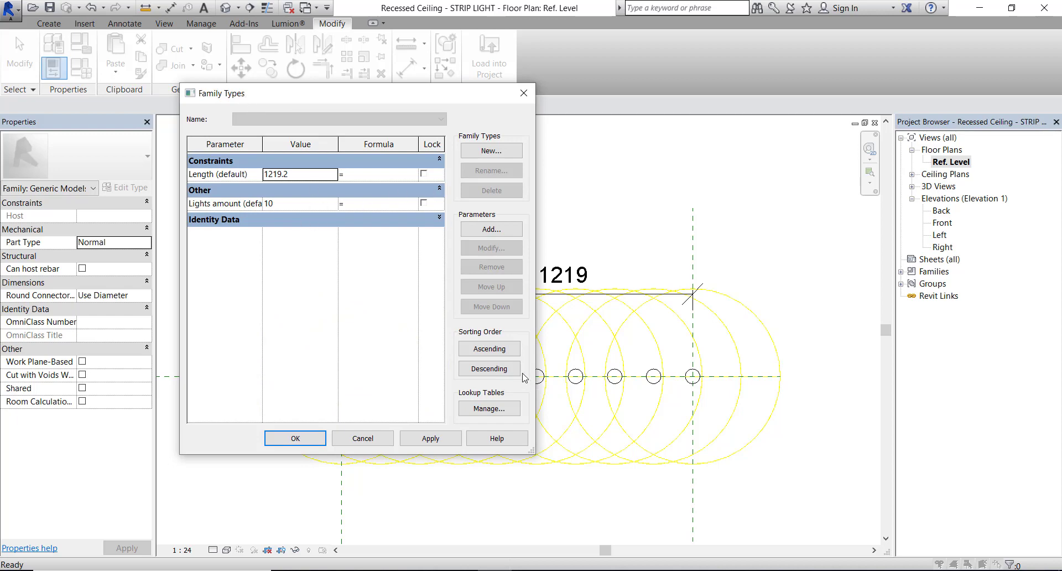
{"action": "left_click", "coordinate": [239, 203]}
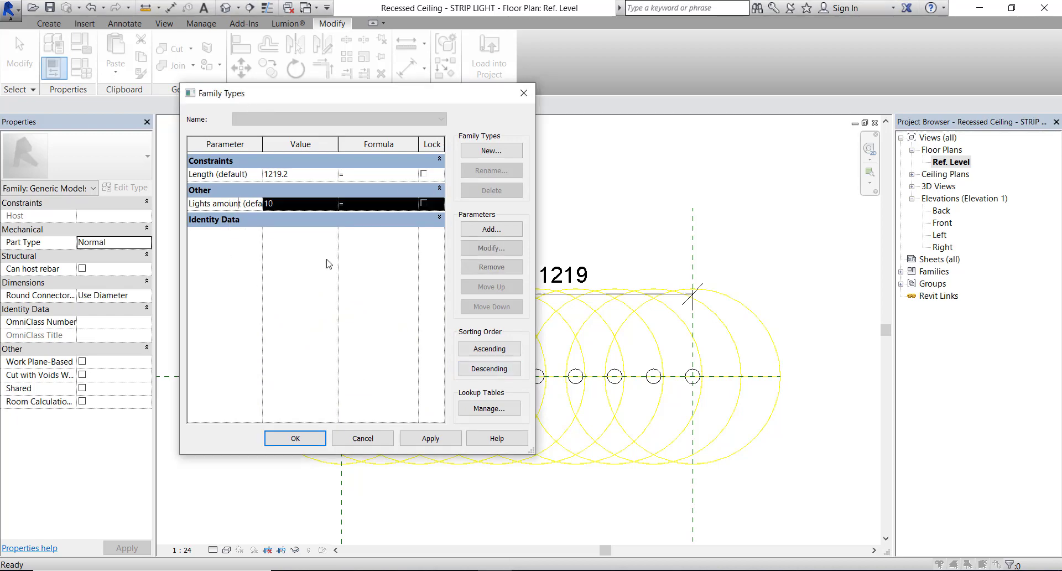
{"action": "left_click_drag", "start_coordinate": [532, 451], "coordinate": [739, 472]}
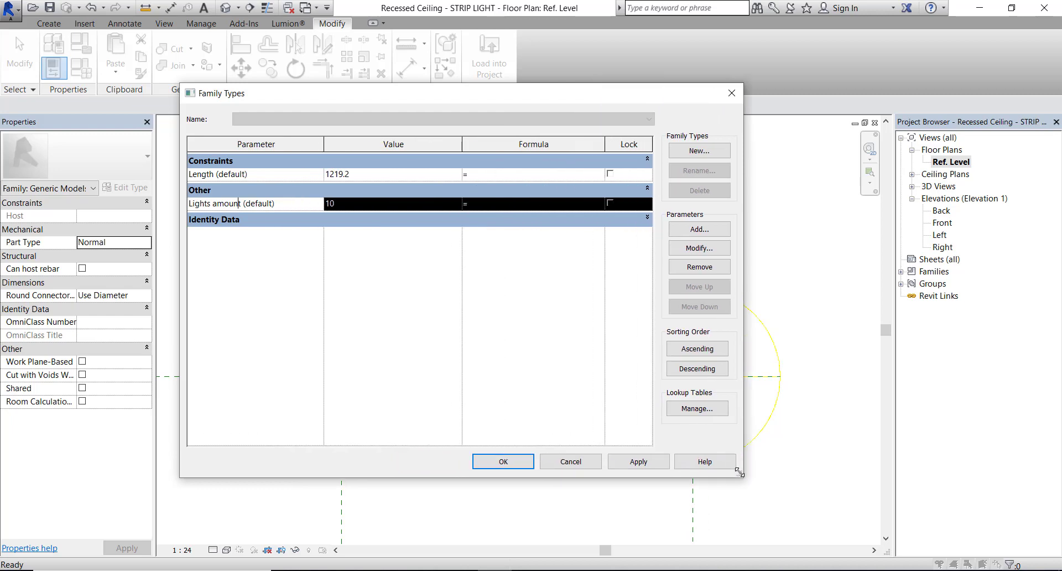
{"action": "left_click", "coordinate": [519, 204]}
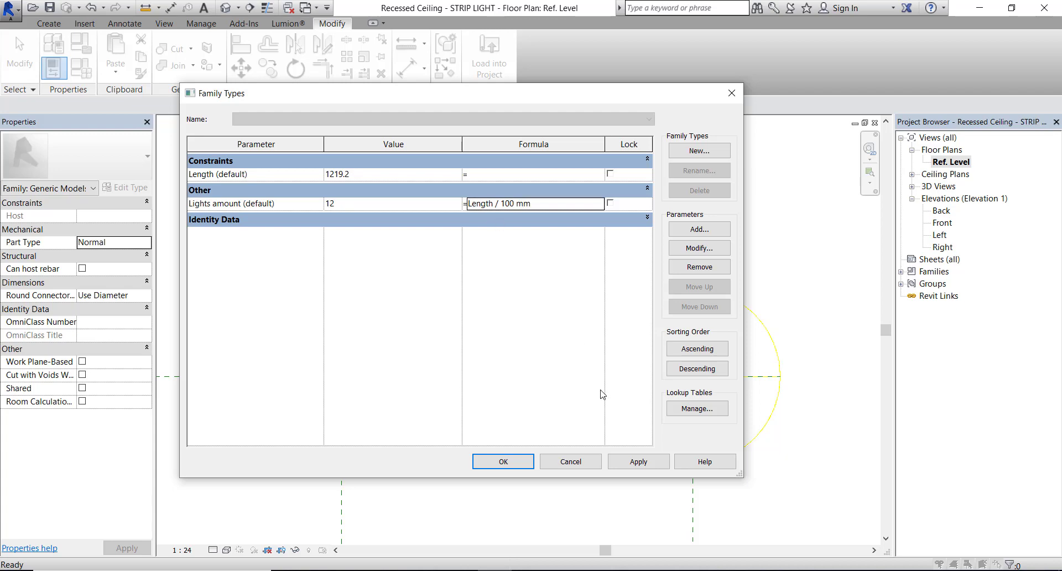
{"action": "left_click", "coordinate": [651, 466]}
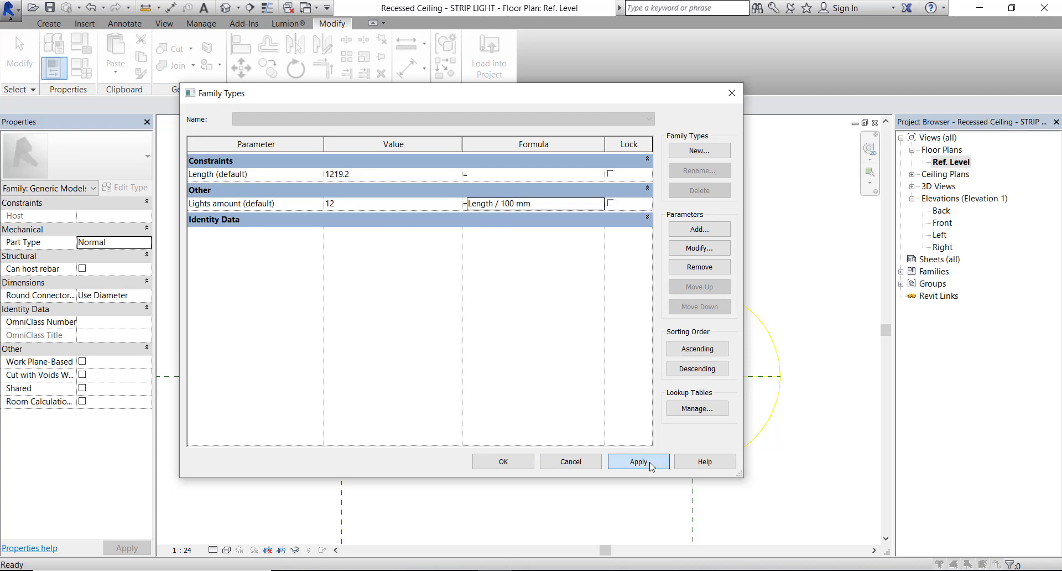
{"action": "left_click", "coordinate": [503, 461]}
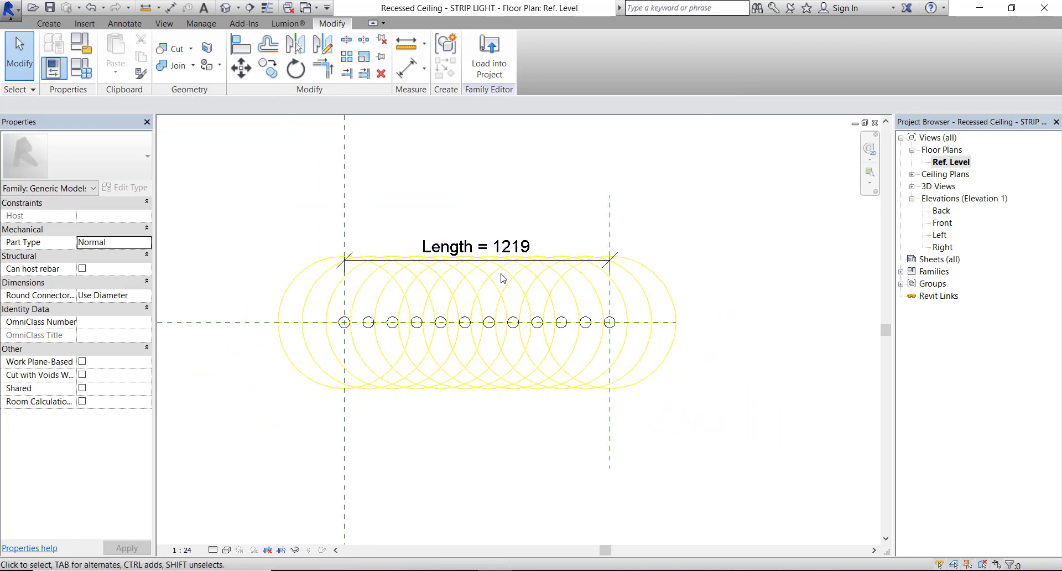
Step: Set the strip light's Length dimension to 2000 mm to test how the light array adapts
{"action": "scroll", "coordinate": [504, 278], "scroll_direction": "up", "scroll_amount": 2}
{"action": "left_click", "coordinate": [488, 249]}
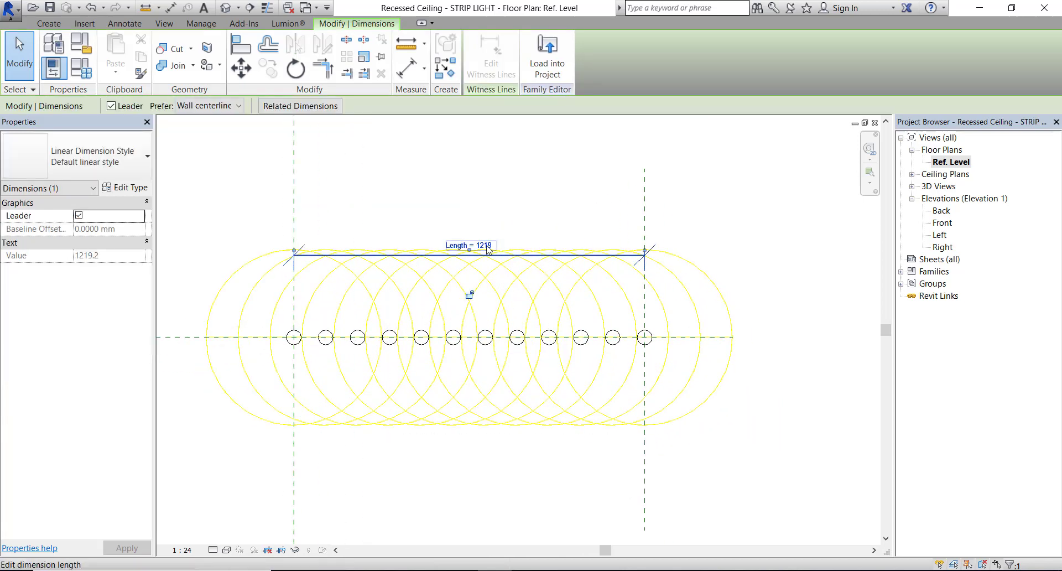
{"action": "left_click", "coordinate": [488, 246]}
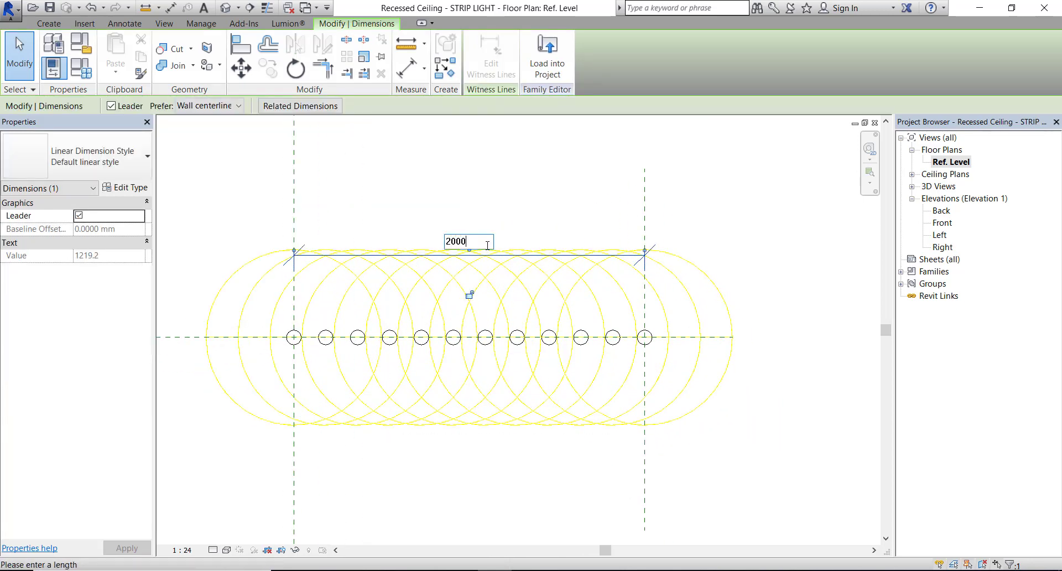
{"action": "left_click", "coordinate": [529, 197]}
{"action": "middle_click_drag", "start_coordinate": [566, 207], "coordinate": [467, 235]}
{"action": "scroll", "coordinate": [469, 229], "scroll_direction": "down", "scroll_amount": 2}
{"action": "scroll", "coordinate": [407, 353], "scroll_direction": "up", "scroll_amount": 1}
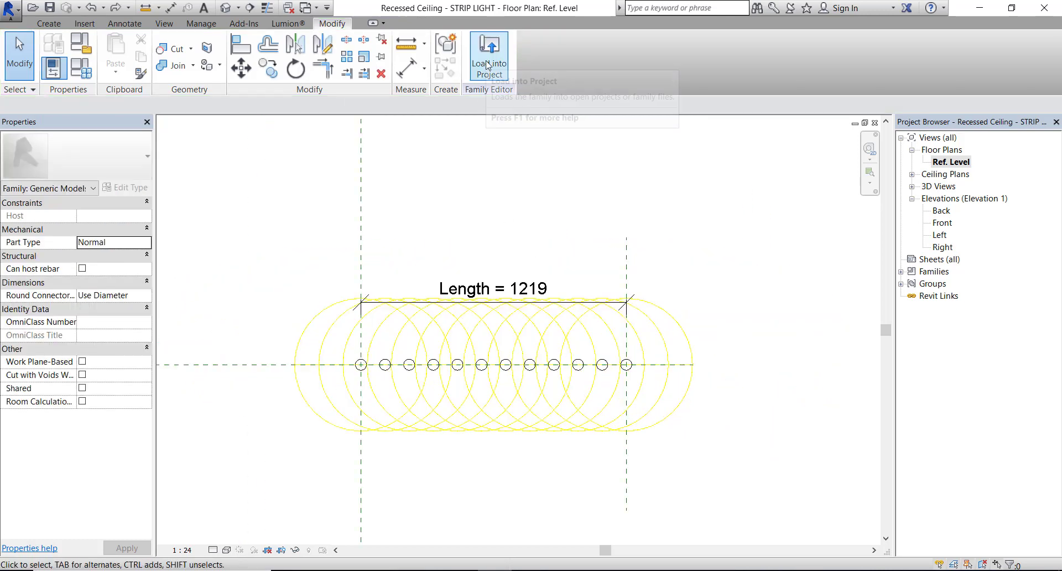
Step: Load the strip light family into Recessed Ceiling.rfa only, overwriting the existing version
{"action": "left_click", "coordinate": [487, 64]}
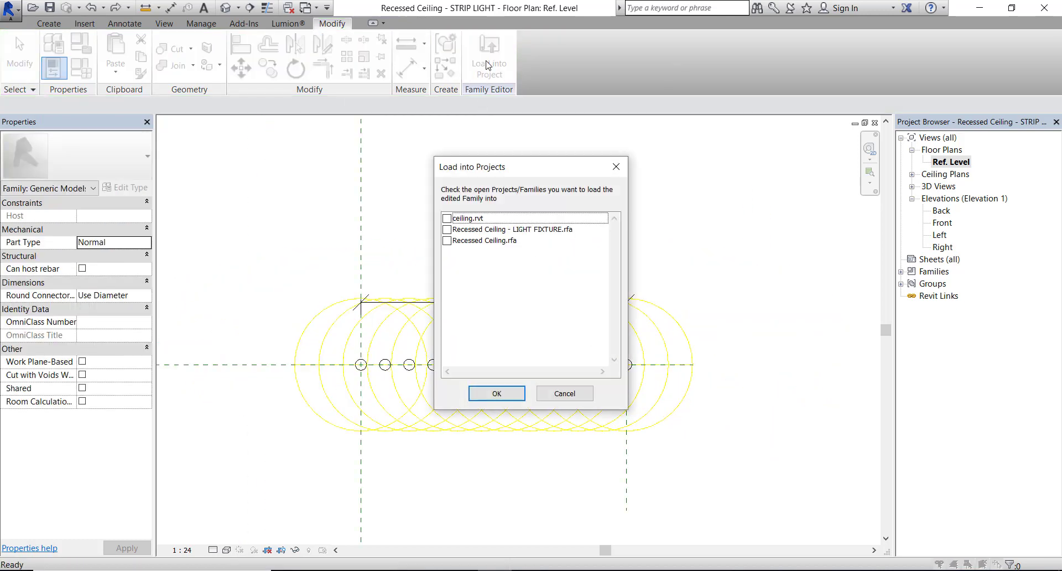
{"action": "left_click", "coordinate": [447, 241]}
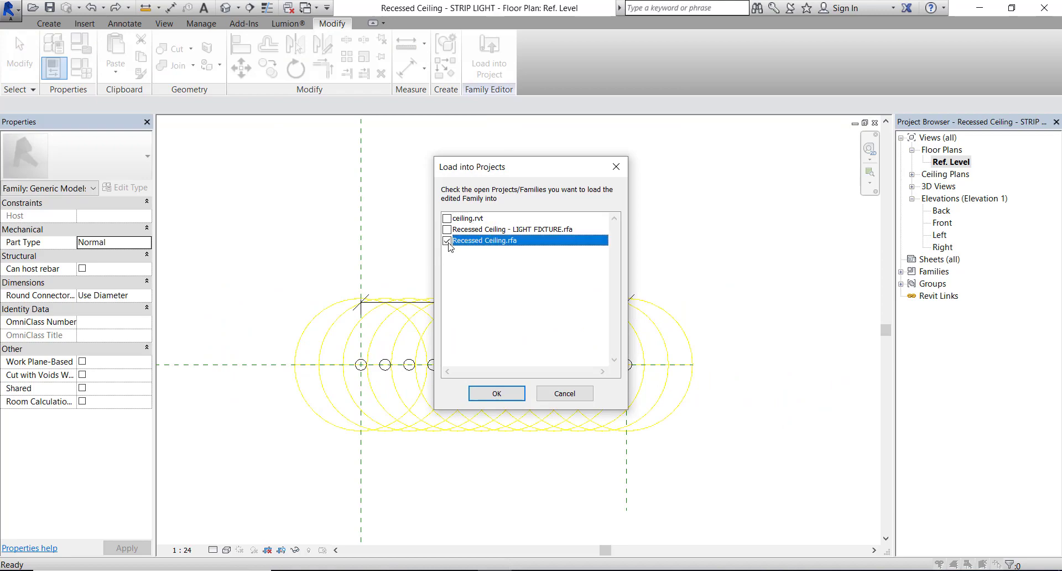
{"action": "left_click", "coordinate": [496, 394]}
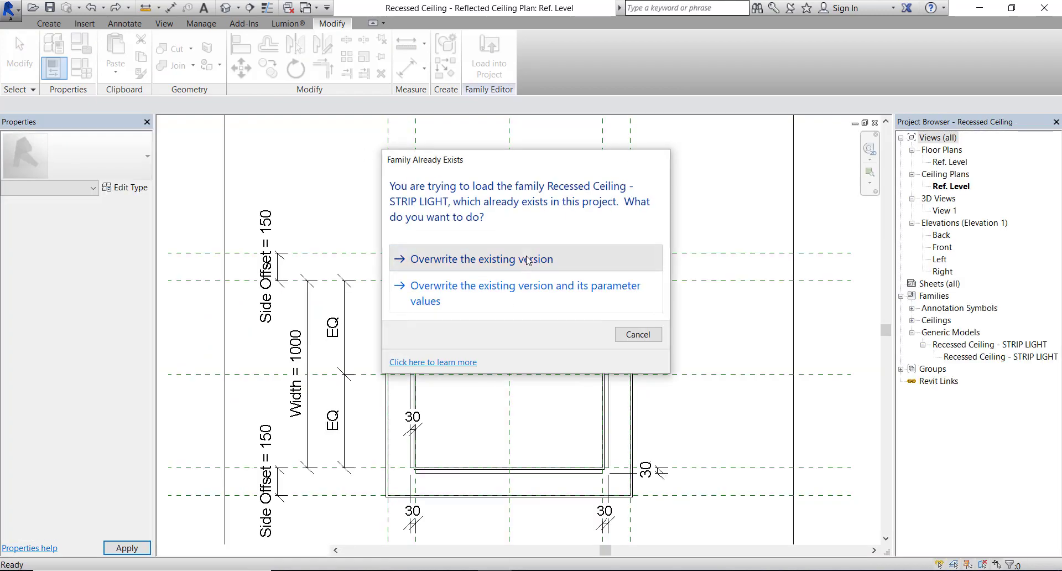
{"action": "left_click", "coordinate": [528, 259]}
{"action": "middle_click_drag", "start_coordinate": [591, 373], "coordinate": [555, 315]}
{"action": "scroll", "coordinate": [555, 316], "scroll_direction": "down", "scroll_amount": 1}
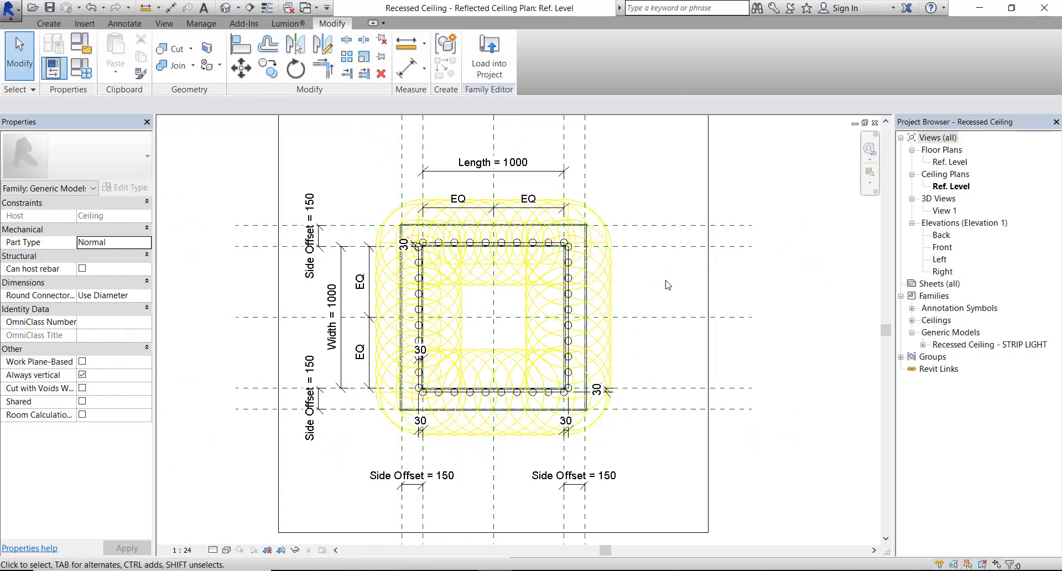
{"action": "middle_click_drag", "start_coordinate": [670, 284], "coordinate": [671, 300]}
Step: In the ceiling family's 3D View 1, set the Width parameter to 2000 mm and apply it to test the strip lights
{"action": "double_click", "coordinate": [945, 211]}
{"action": "middle_click_drag", "start_coordinate": [860, 240], "coordinate": [713, 405], "text": "shift"}
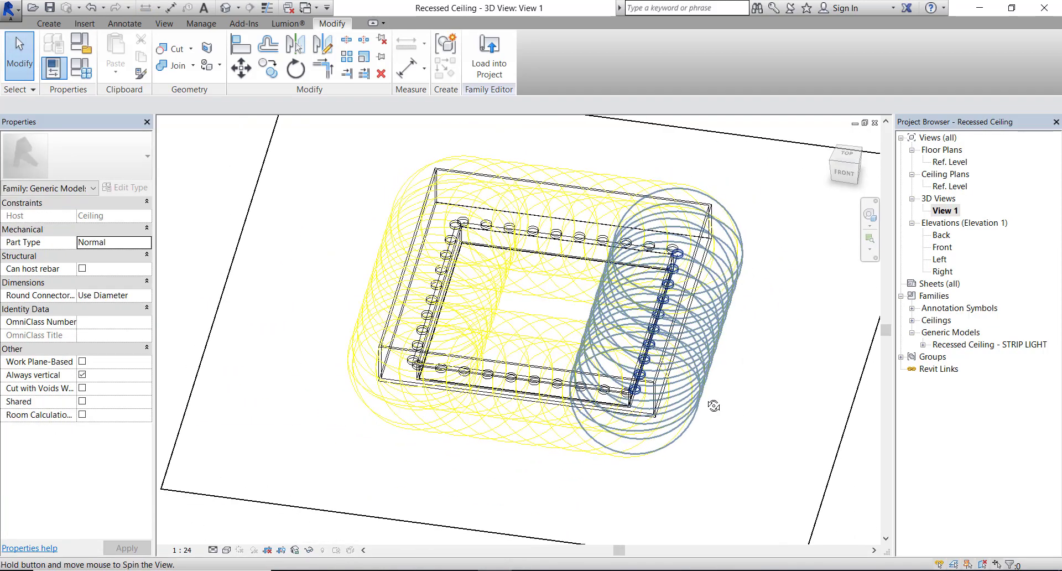
{"action": "left_click", "coordinate": [84, 71]}
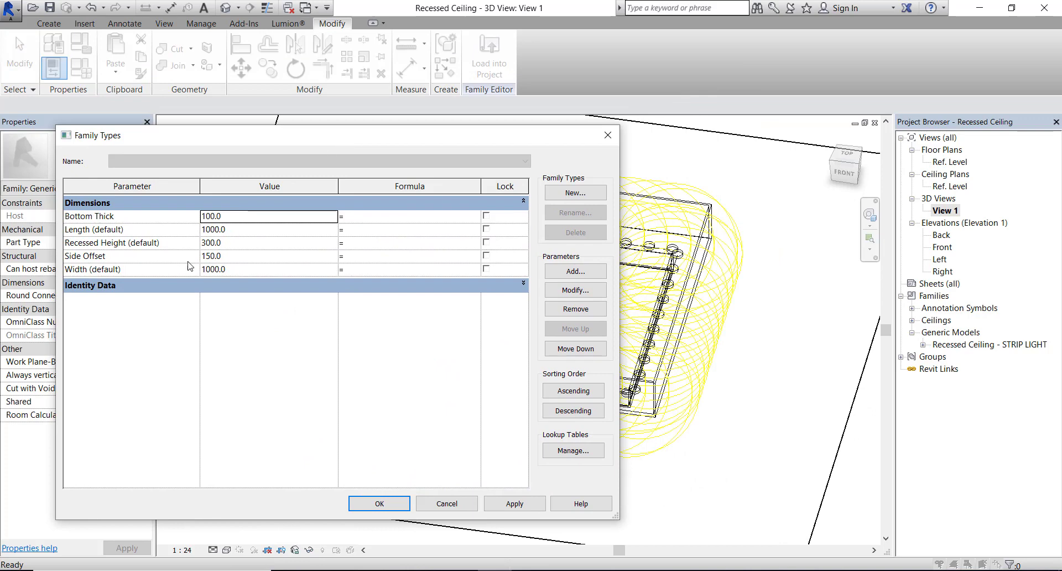
{"action": "left_click", "coordinate": [239, 271]}
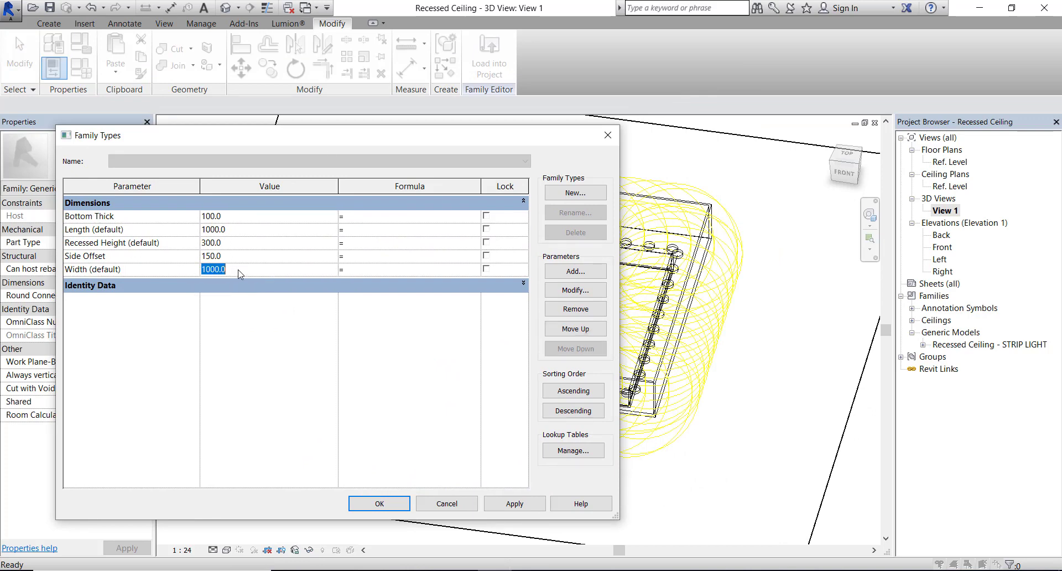
{"action": "type", "text": "2000"}
{"action": "left_click", "coordinate": [514, 503]}
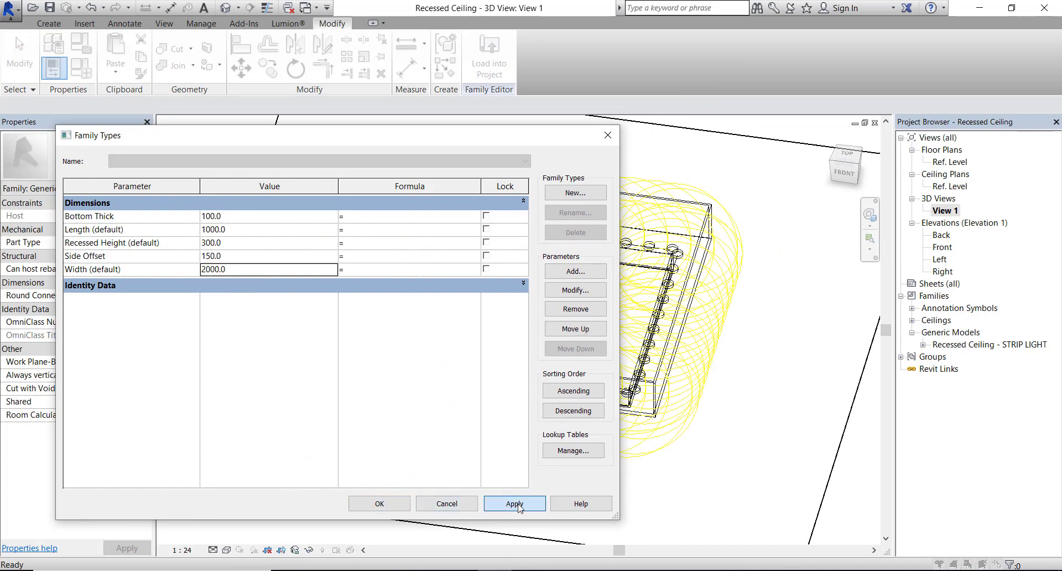
{"action": "left_click_drag", "start_coordinate": [471, 137], "coordinate": [497, 79]}
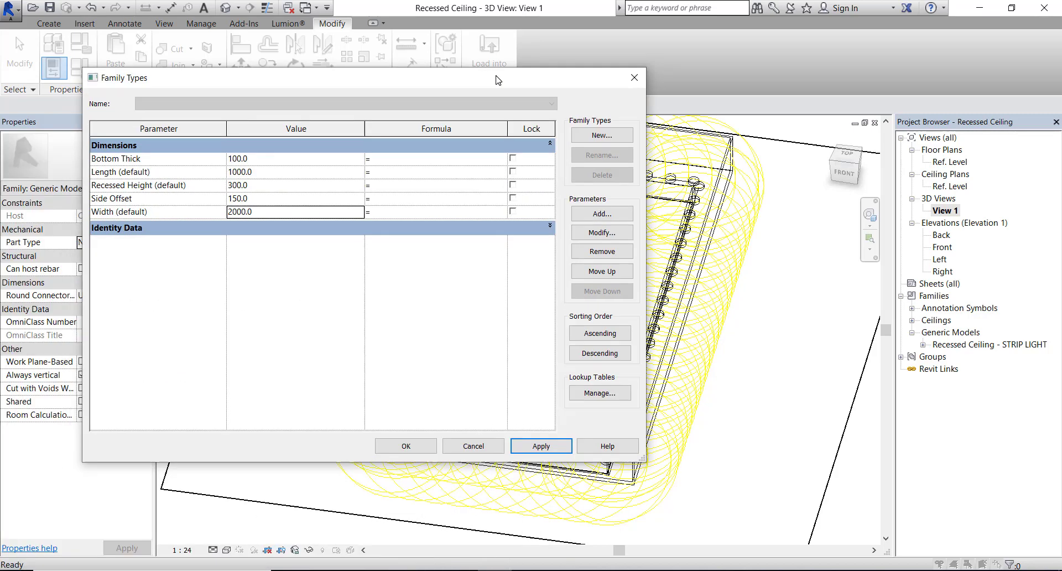
Step: Set Width to 1000 mm and Length to 2000 mm in Family Types and apply them to test the light arrays
{"action": "left_click", "coordinate": [275, 215]}
{"action": "type", "text": "1000"}
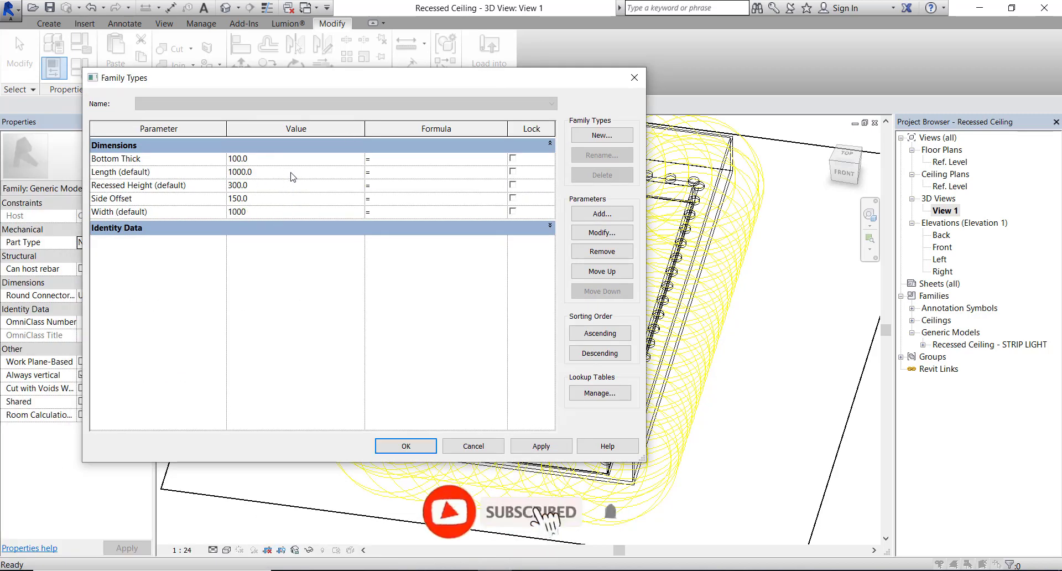
{"action": "left_click", "coordinate": [289, 172]}
{"action": "type", "text": "2000"}
{"action": "left_click", "coordinate": [329, 301]}
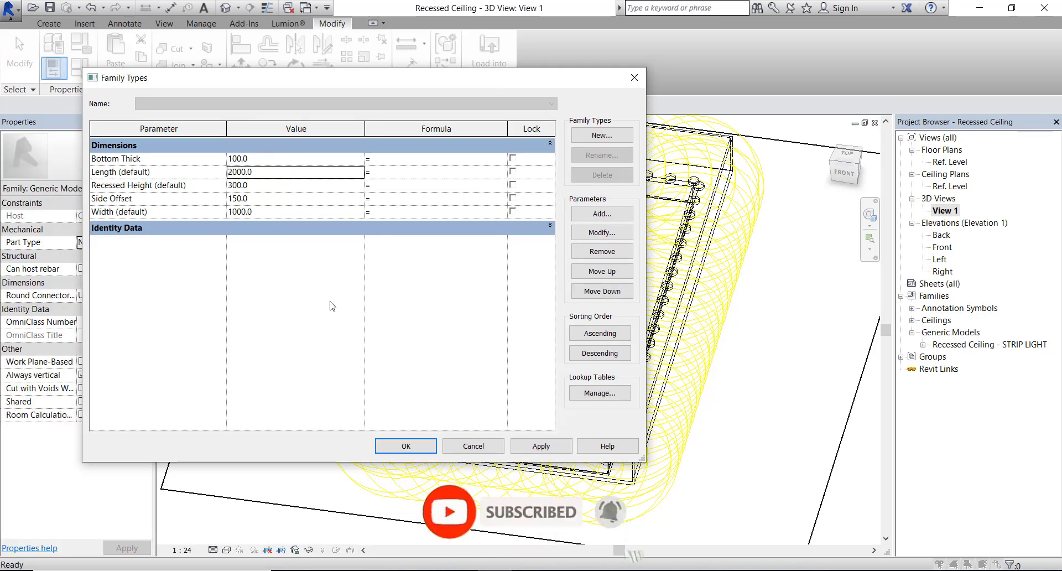
{"action": "left_click", "coordinate": [541, 446]}
{"action": "left_click", "coordinate": [406, 446]}
{"action": "scroll", "coordinate": [559, 317], "scroll_direction": "down", "scroll_amount": 2}
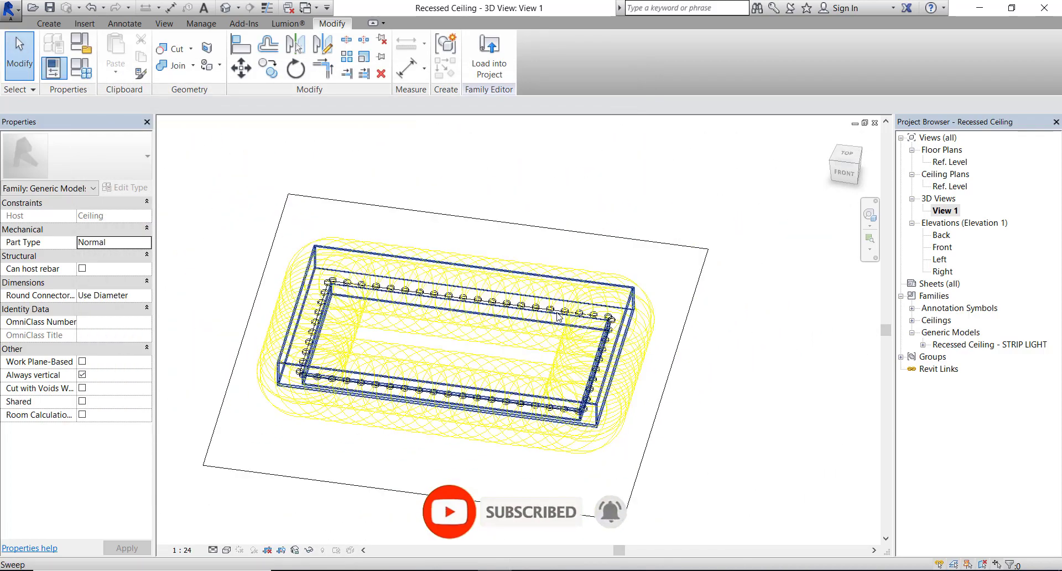
{"action": "scroll", "coordinate": [556, 314], "scroll_direction": "up", "scroll_amount": 3}
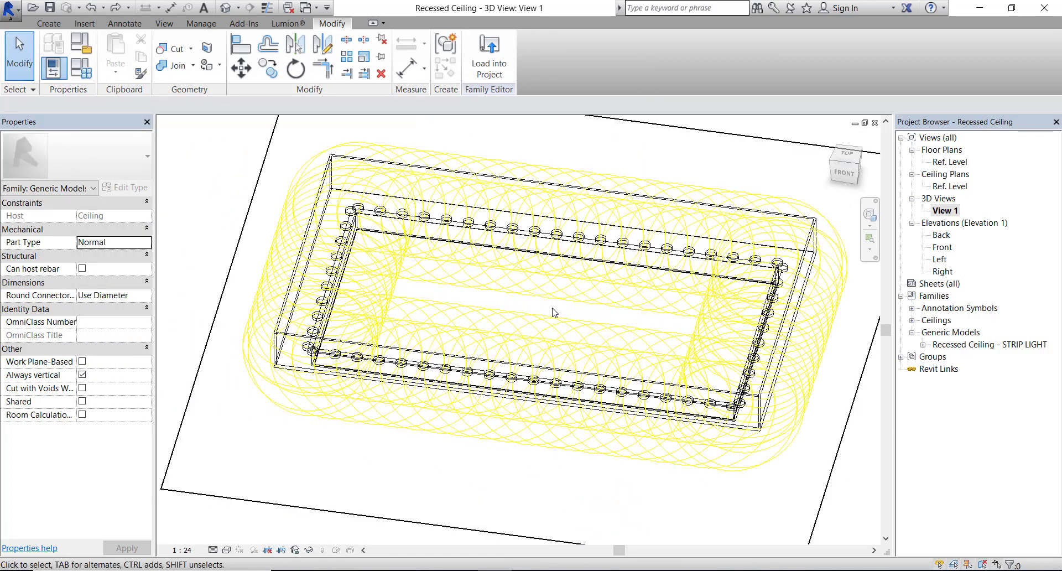
Step: Undo the test changes to the family's Length and Width
{"action": "key", "text": "ctrl+z"}
{"action": "key", "text": "ctrl+z"}
{"action": "middle_click_drag", "start_coordinate": [554, 309], "coordinate": [550, 344]}
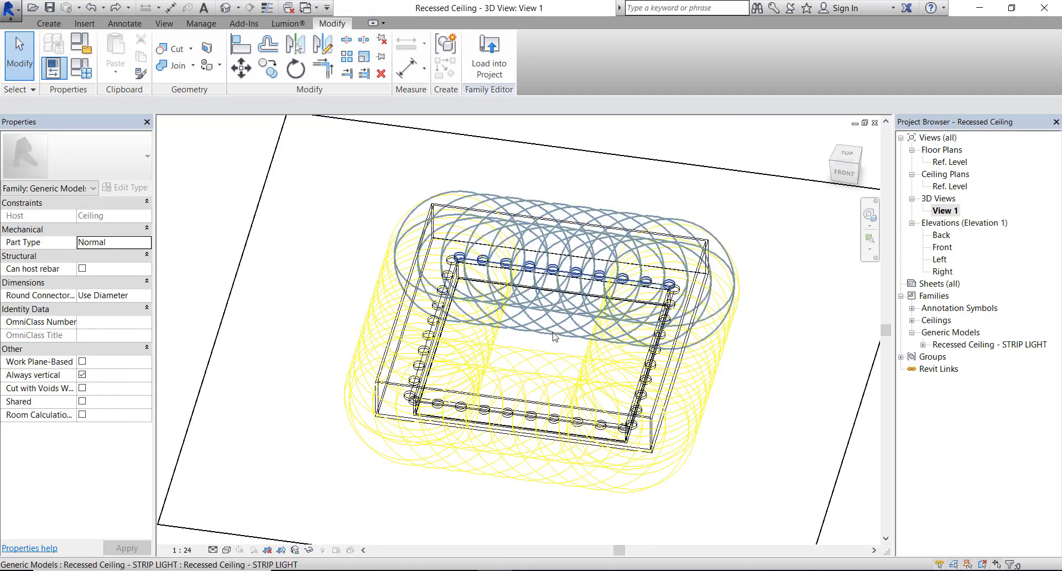
{"action": "middle_click_drag", "start_coordinate": [637, 188], "coordinate": [606, 187]}
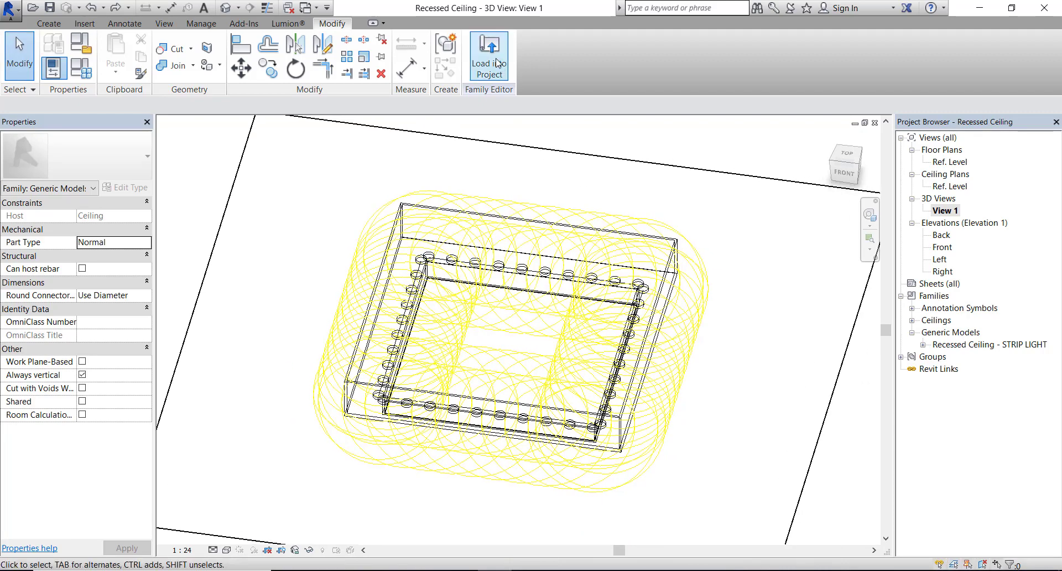
Step: Load the Recessed Ceiling family into ceiling.rvt, overwriting the existing version
{"action": "left_click", "coordinate": [496, 63]}
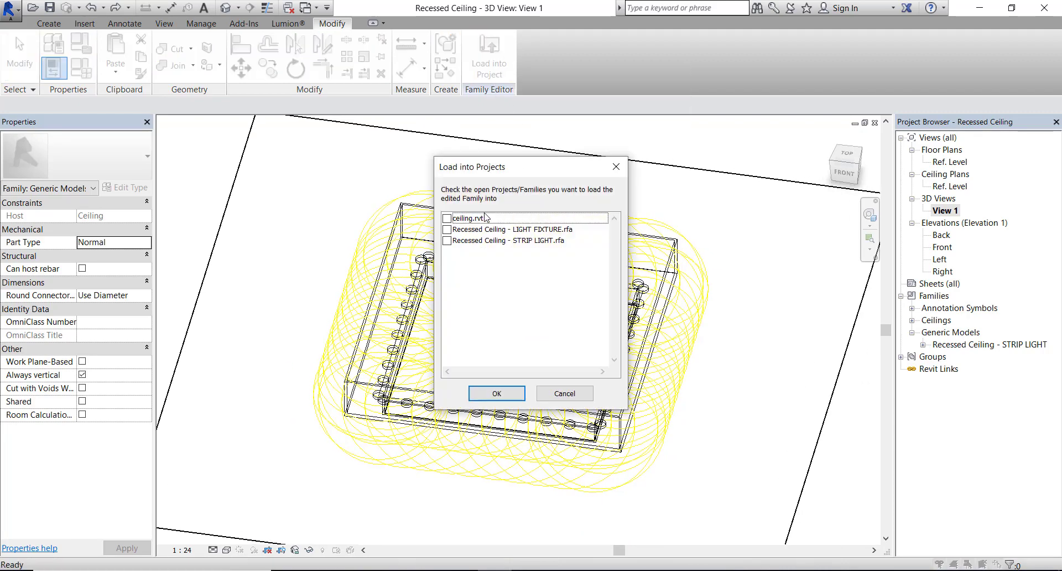
{"action": "left_click", "coordinate": [453, 219]}
{"action": "left_click", "coordinate": [497, 393]}
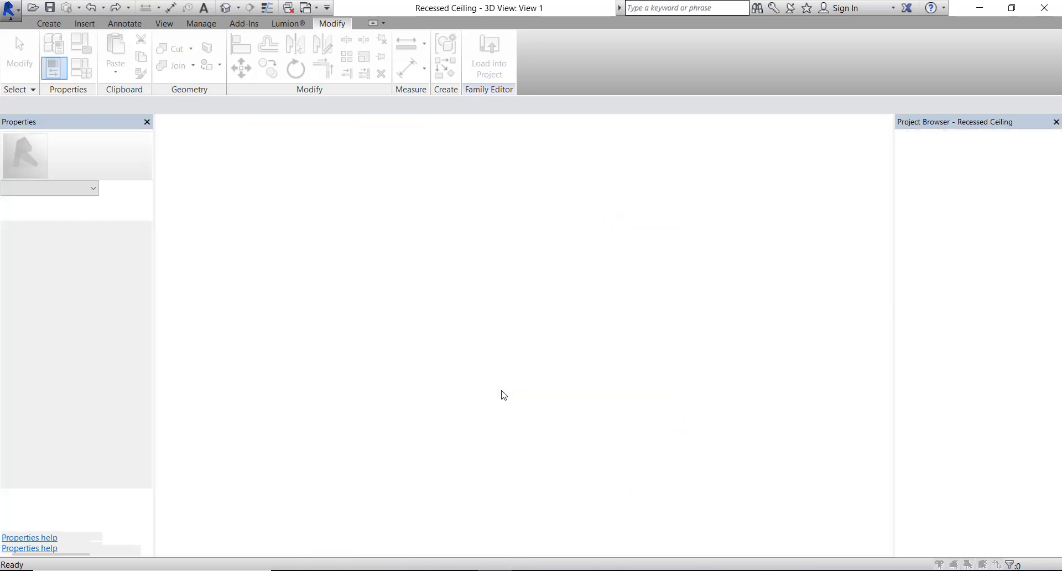
{"action": "left_click", "coordinate": [523, 247]}
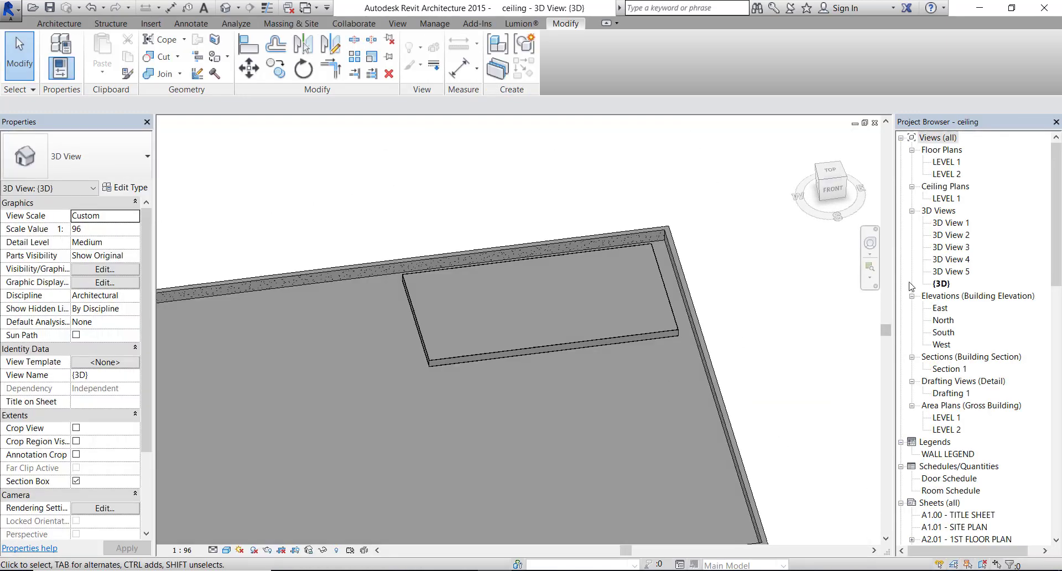
Step: Open 3D View 5 of the ceiling project to inspect the recessed ceiling from inside the room
{"action": "double_click", "coordinate": [951, 272]}
{"action": "middle_click_drag", "start_coordinate": [687, 335], "coordinate": [638, 335]}
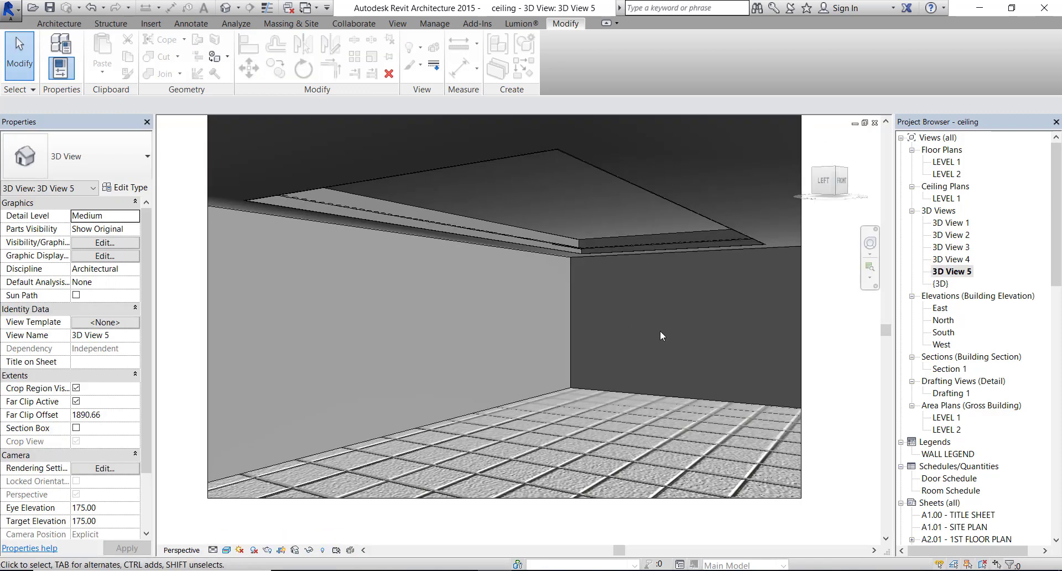
{"action": "left_click", "coordinate": [397, 213]}
{"action": "key", "text": "Escape"}
Step: In the LIGHT FIXTURE family's Front elevation, reduce the glass extrusion's height to about 3.8 mm
{"action": "left_click", "coordinate": [397, 23]}
{"action": "left_click", "coordinate": [921, 55]}
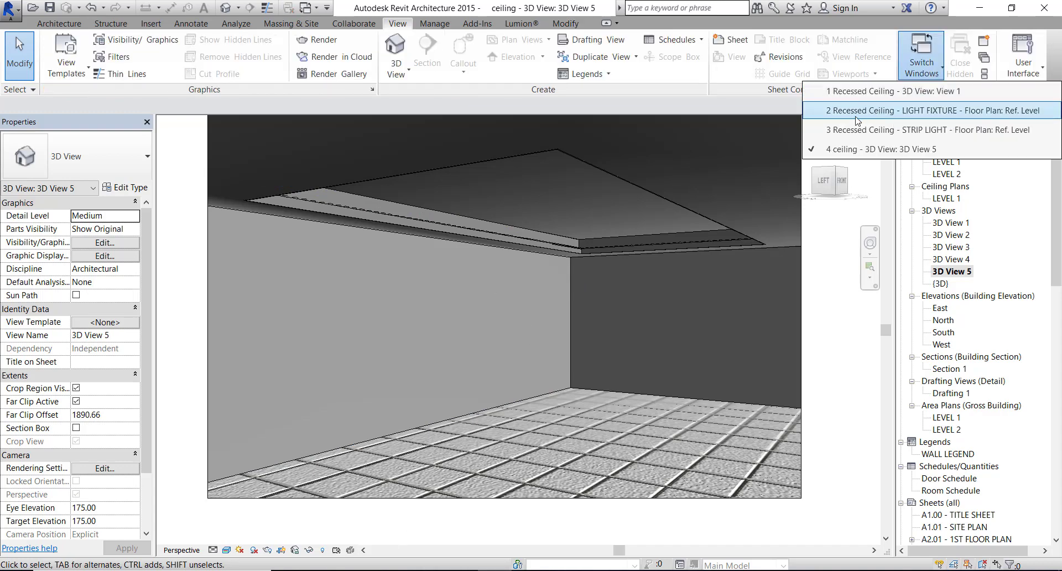
{"action": "left_click", "coordinate": [905, 111]}
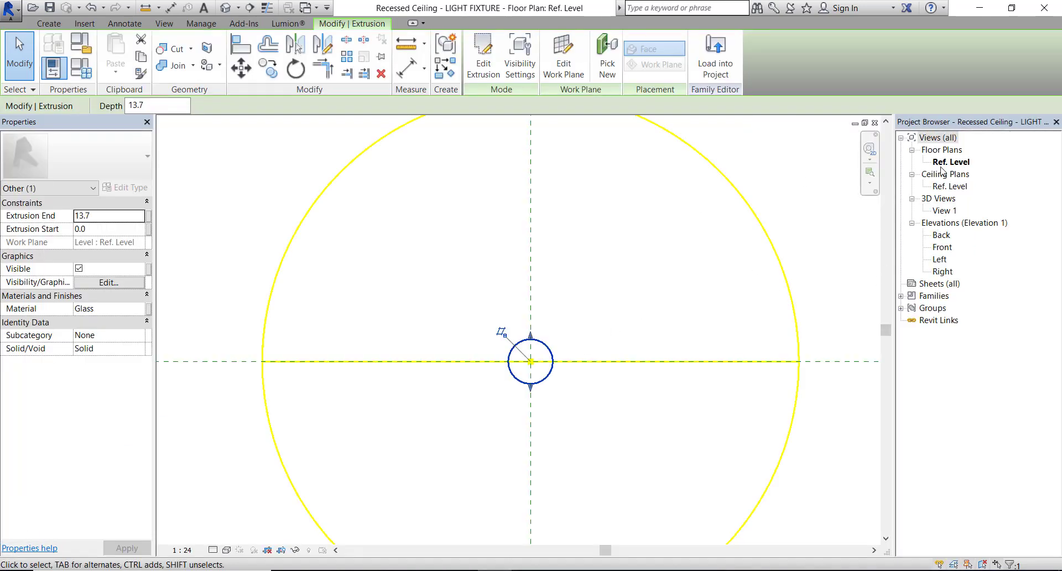
{"action": "double_click", "coordinate": [943, 247]}
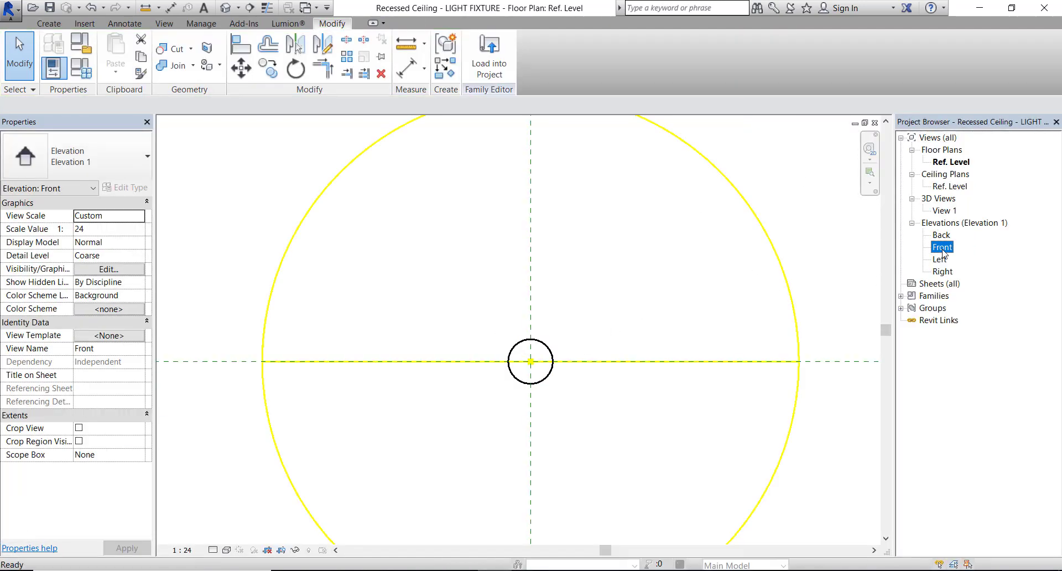
{"action": "scroll", "coordinate": [421, 407], "scroll_direction": "up", "scroll_amount": 5}
{"action": "scroll", "coordinate": [463, 410], "scroll_direction": "up", "scroll_amount": 3}
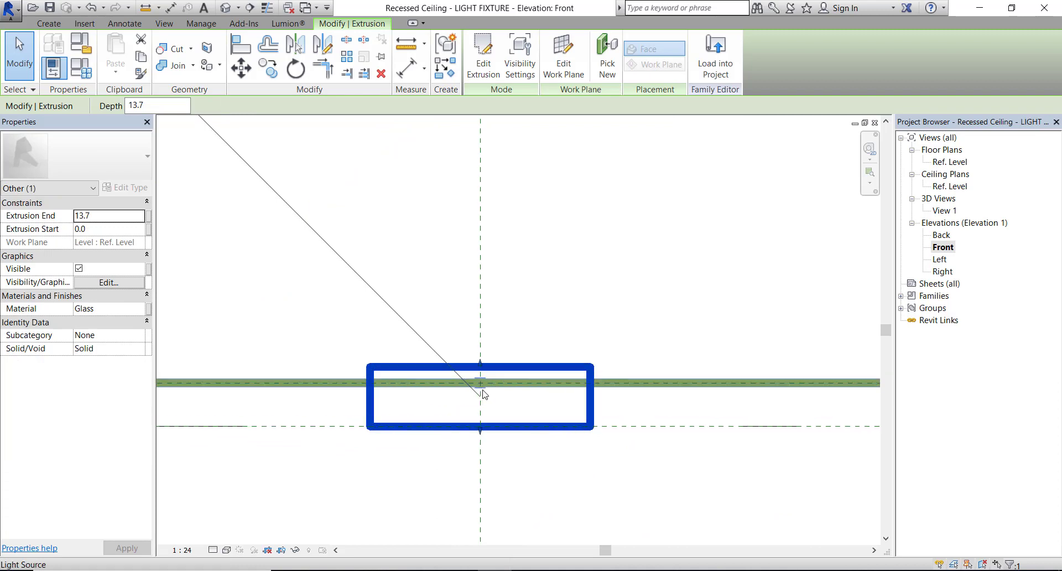
{"action": "left_click_drag", "start_coordinate": [481, 368], "coordinate": [481, 410]}
{"action": "key", "text": "Escape"}
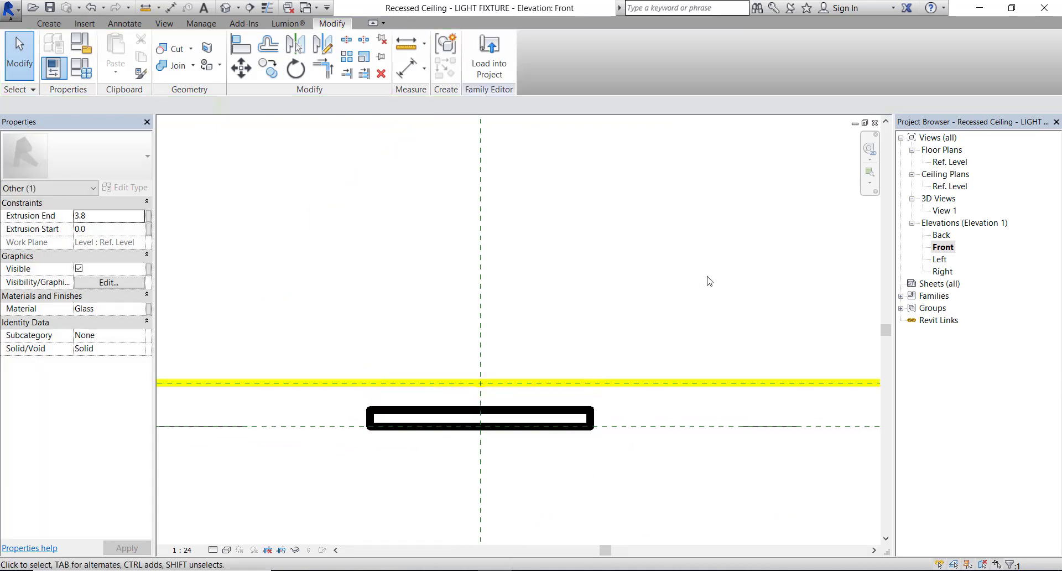
{"action": "middle_click_drag", "start_coordinate": [656, 297], "coordinate": [630, 328]}
Step: Edit the light fixture extrusion's sketch in the Ref. Level floor plan, set the circle's radius to 5 mm, and finish it
{"action": "double_click", "coordinate": [950, 162]}
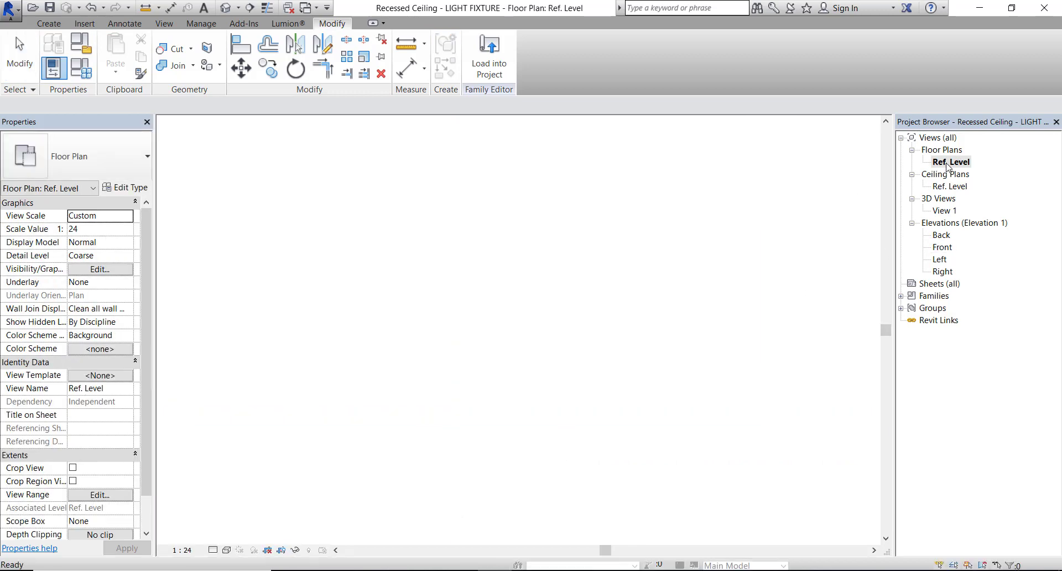
{"action": "scroll", "coordinate": [544, 365], "scroll_direction": "up", "scroll_amount": 2}
{"action": "left_click", "coordinate": [537, 329]}
{"action": "left_click", "coordinate": [484, 55]}
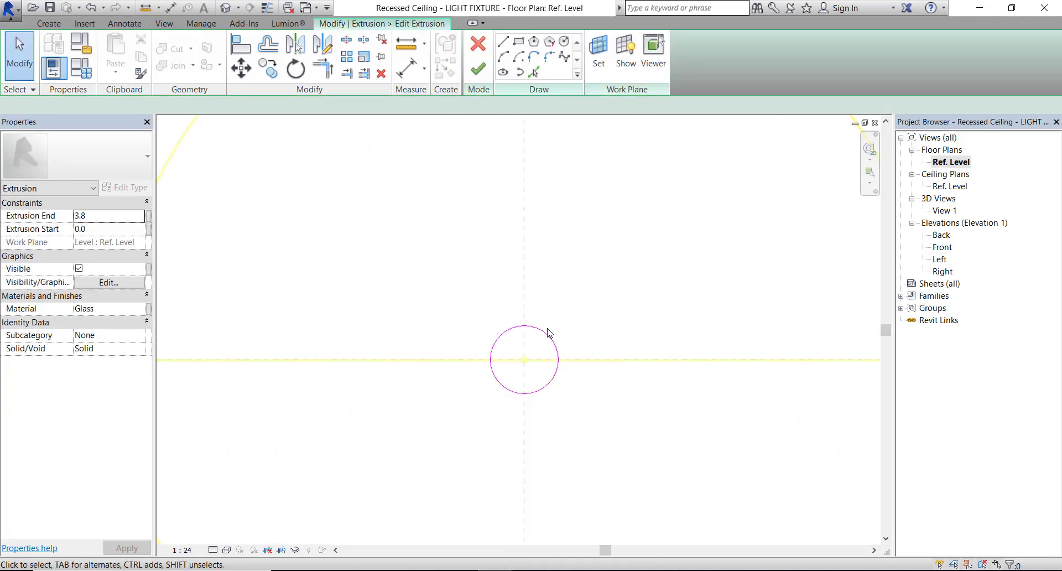
{"action": "left_click", "coordinate": [550, 334]}
{"action": "left_click", "coordinate": [513, 341]}
{"action": "type", "text": "5"}
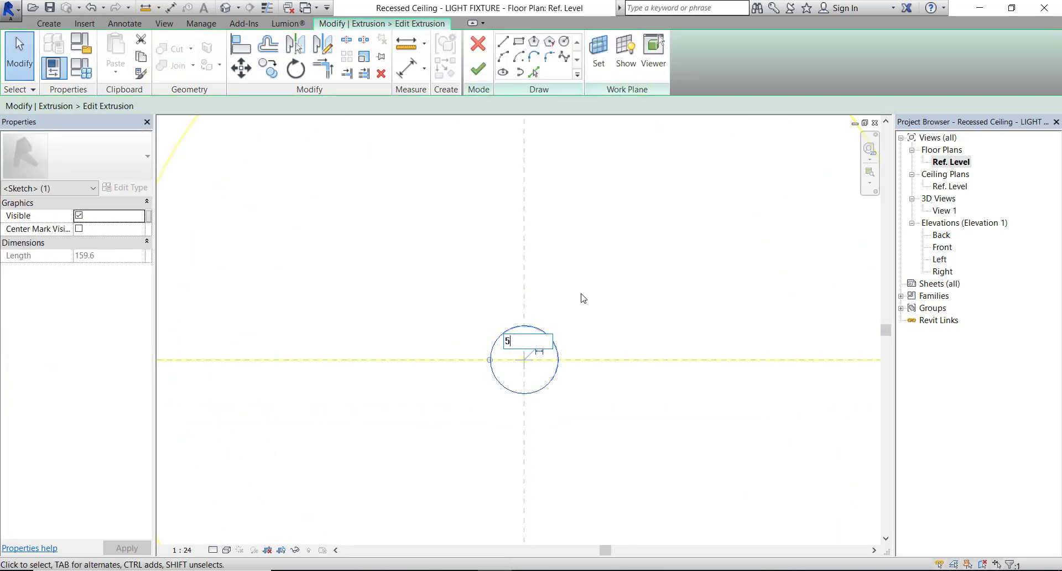
{"action": "key", "text": "Return"}
{"action": "left_click", "coordinate": [560, 341]}
{"action": "middle_click_drag", "start_coordinate": [566, 347], "coordinate": [569, 338]}
{"action": "left_click", "coordinate": [477, 70]}
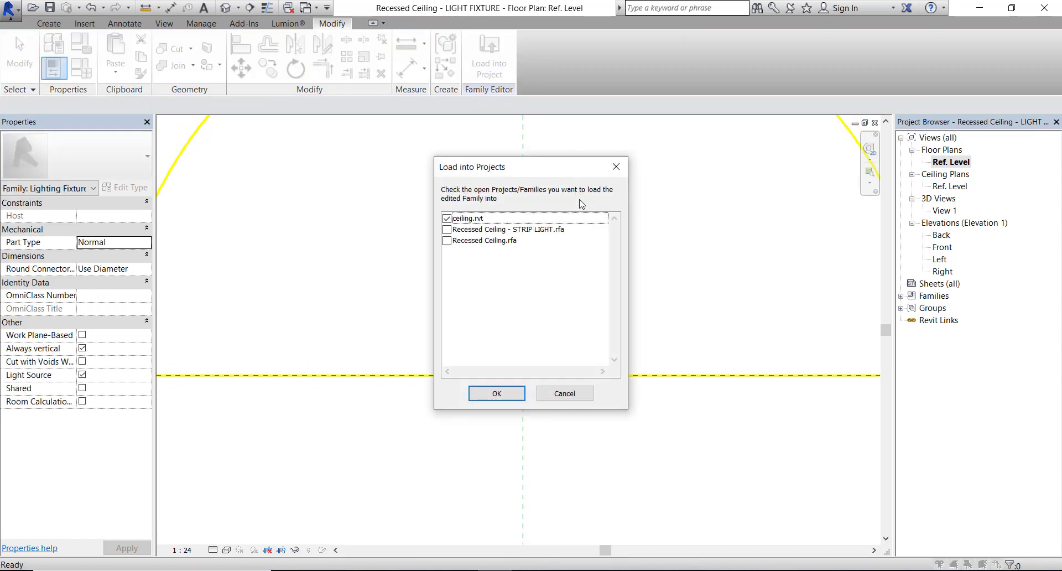
Step: Load the light fixture family into Recessed Ceiling - STRIP LIGHT.rfa only, overwriting the existing version
{"action": "left_click", "coordinate": [449, 231]}
{"action": "left_click", "coordinate": [448, 222]}
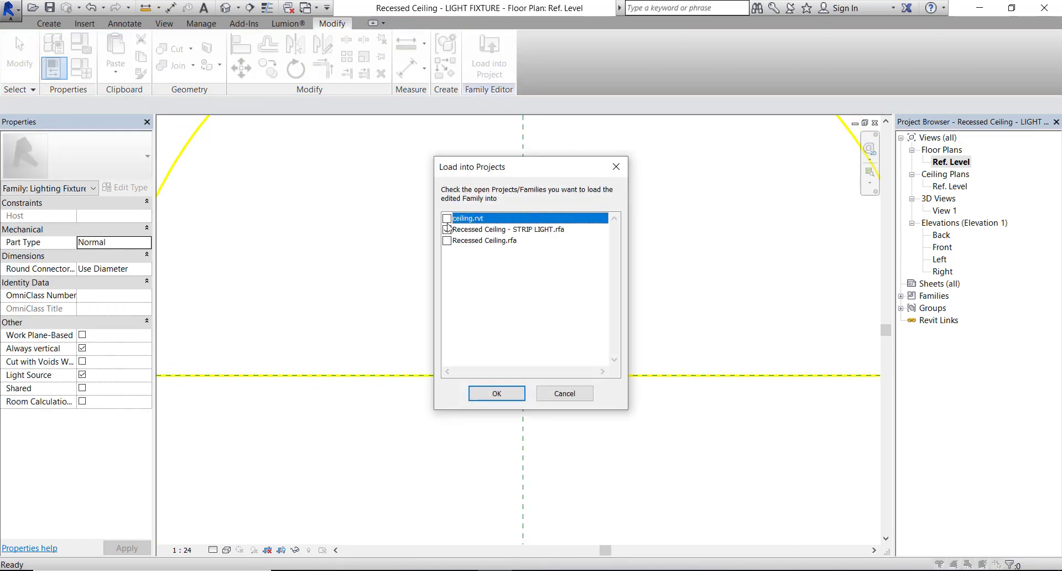
{"action": "left_click", "coordinate": [497, 394]}
{"action": "left_click", "coordinate": [540, 282]}
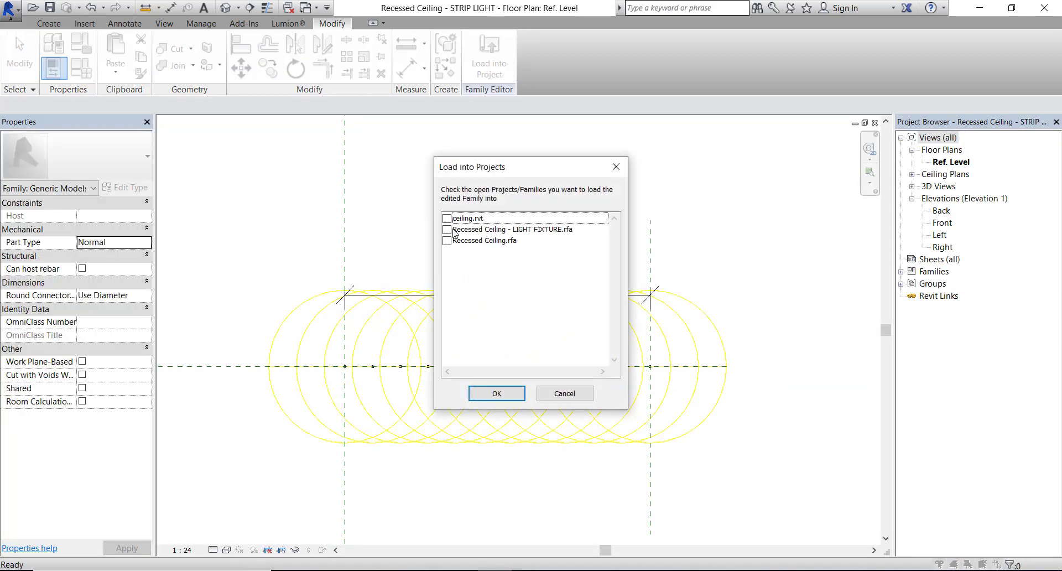
Step: Load the updated strip light family into Recessed Ceiling.rfa only, overwriting the existing version
{"action": "left_click", "coordinate": [447, 230]}
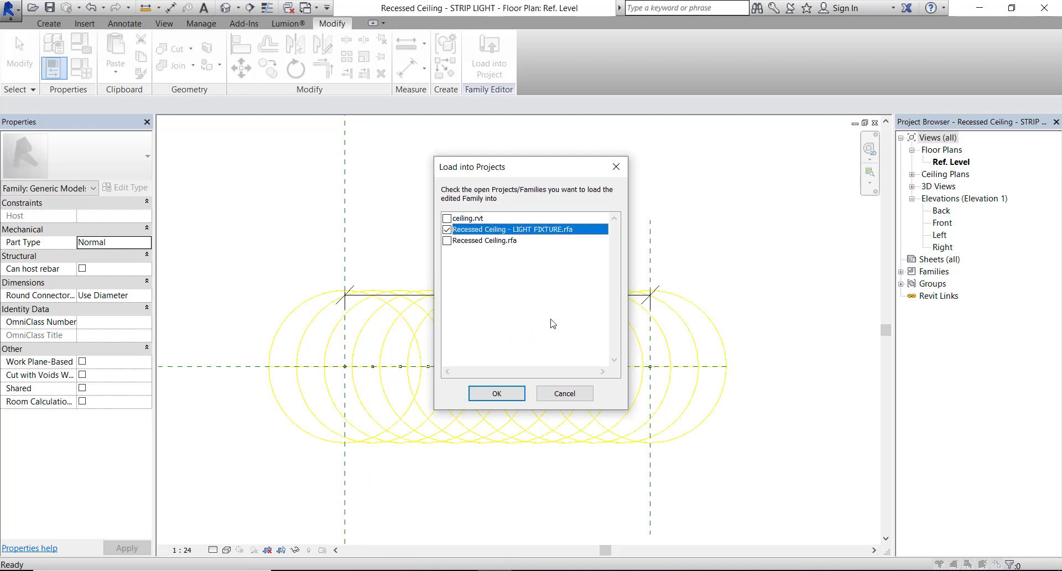
{"action": "left_click", "coordinate": [447, 241]}
{"action": "left_click", "coordinate": [447, 229]}
{"action": "left_click", "coordinate": [507, 393]}
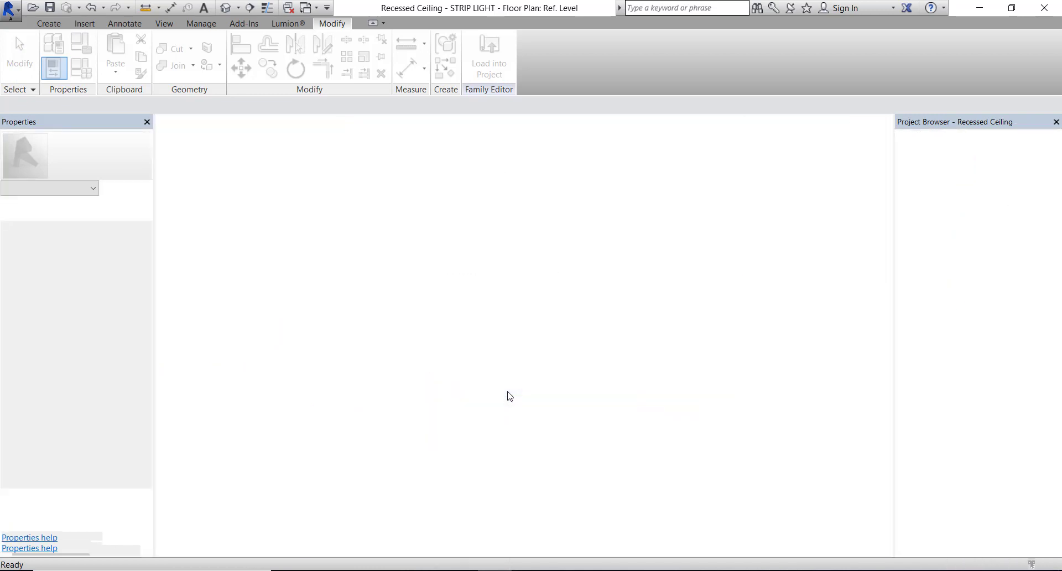
{"action": "left_click", "coordinate": [535, 289]}
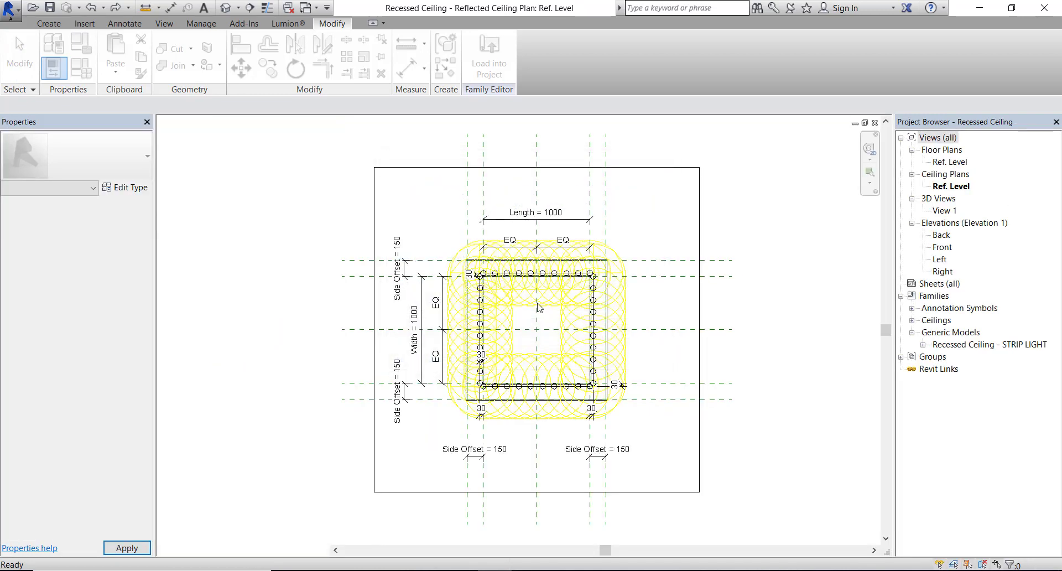
Step: Load the updated Recessed Ceiling family into the ceiling.rvt project, overwriting the existing version
{"action": "left_click", "coordinate": [484, 76]}
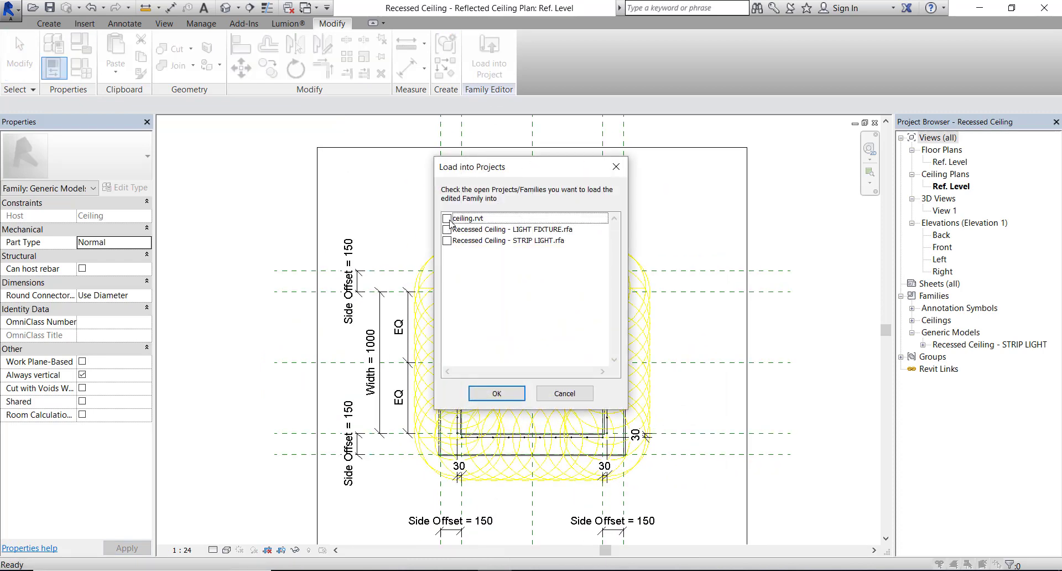
{"action": "left_click", "coordinate": [508, 394]}
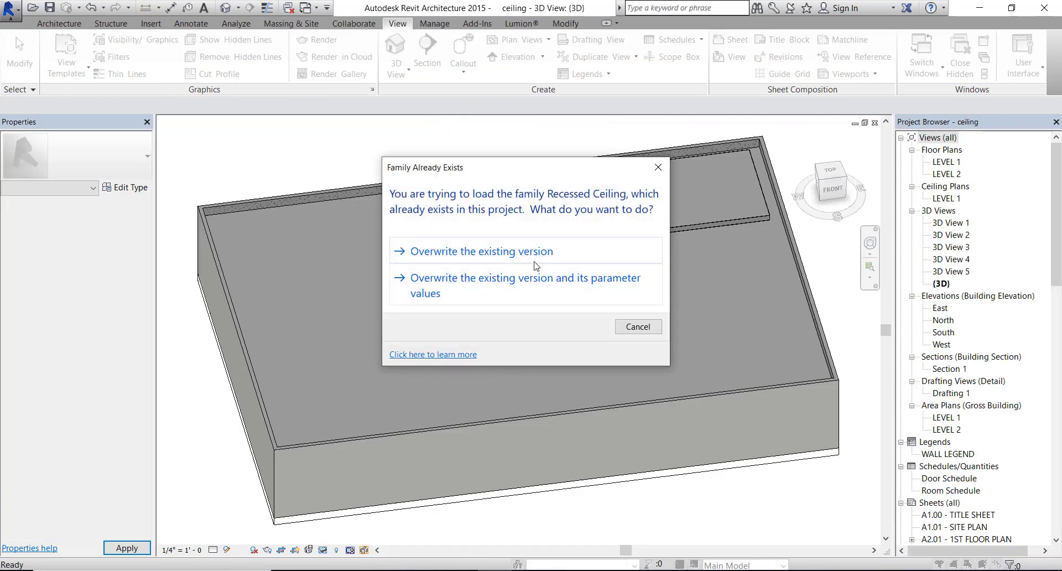
{"action": "left_click", "coordinate": [534, 262]}
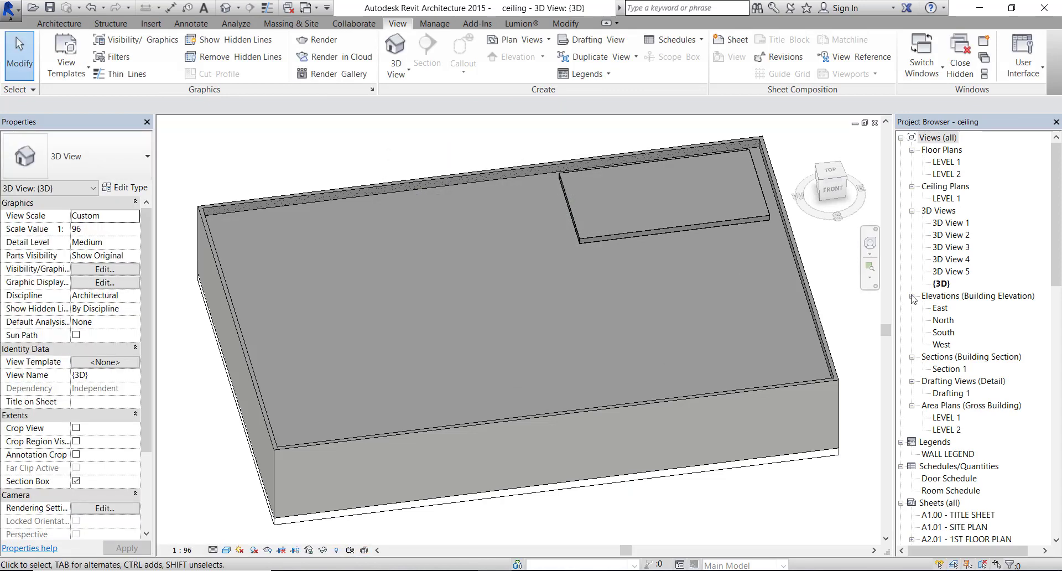
Step: Render 3D View 5 at Medium quality with the Interior: Artificial only lighting scheme
{"action": "double_click", "coordinate": [954, 271]}
{"action": "scroll", "coordinate": [642, 344], "scroll_direction": "down", "scroll_amount": 3}
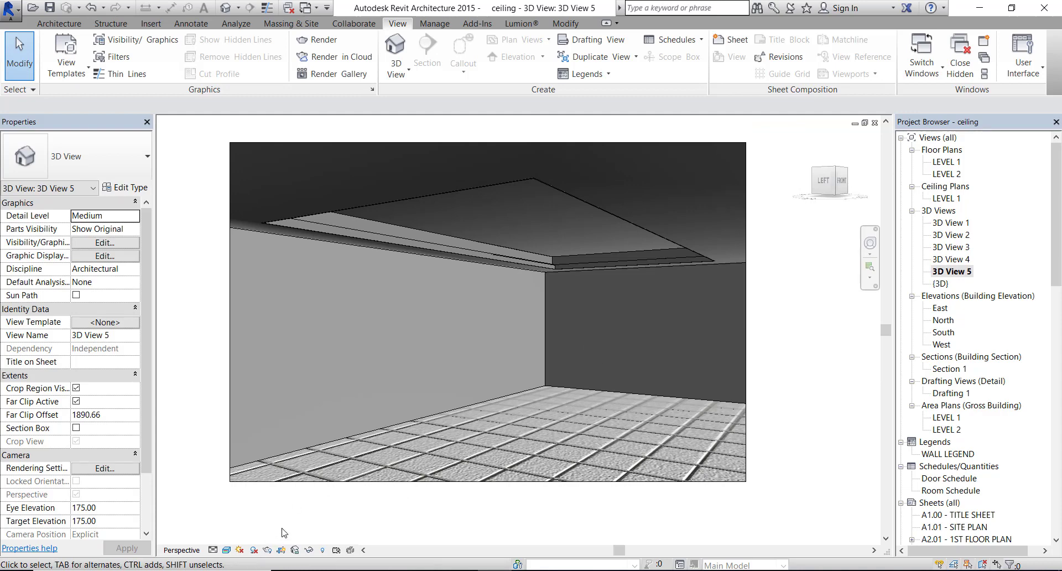
{"action": "left_click", "coordinate": [281, 550]}
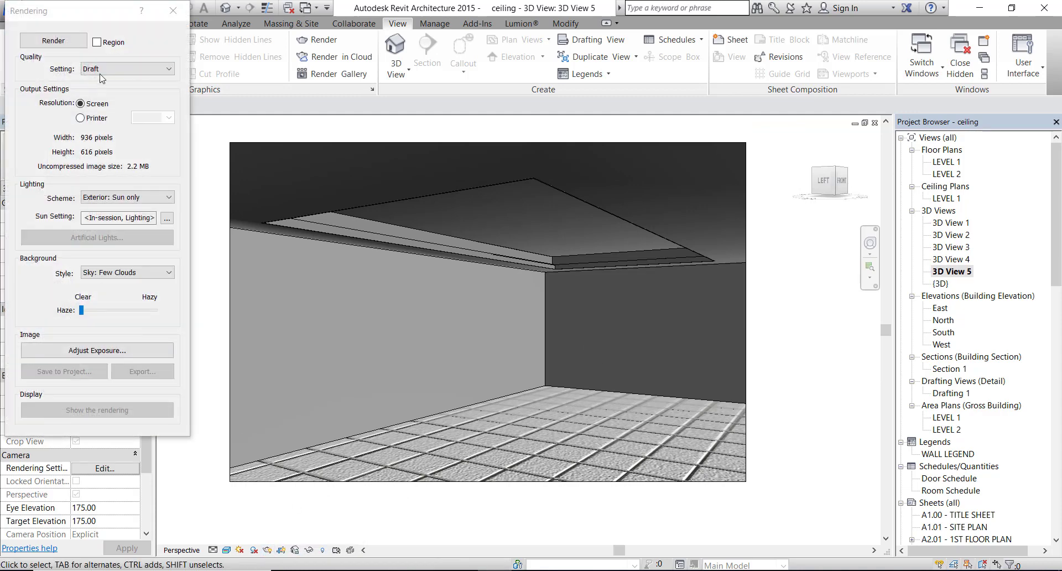
{"action": "left_click", "coordinate": [148, 69]}
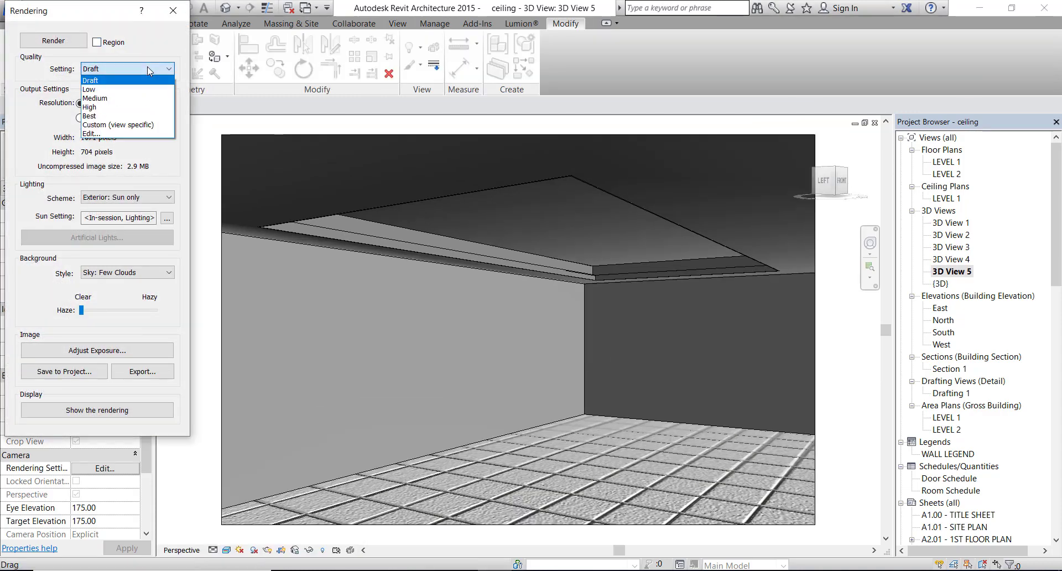
{"action": "left_click", "coordinate": [117, 98]}
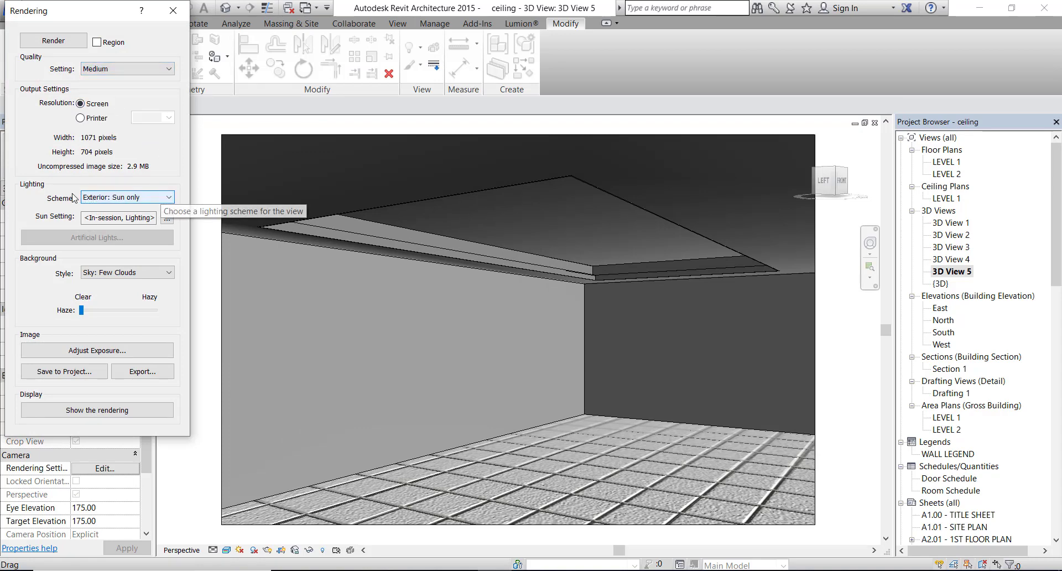
{"action": "left_click", "coordinate": [170, 198]}
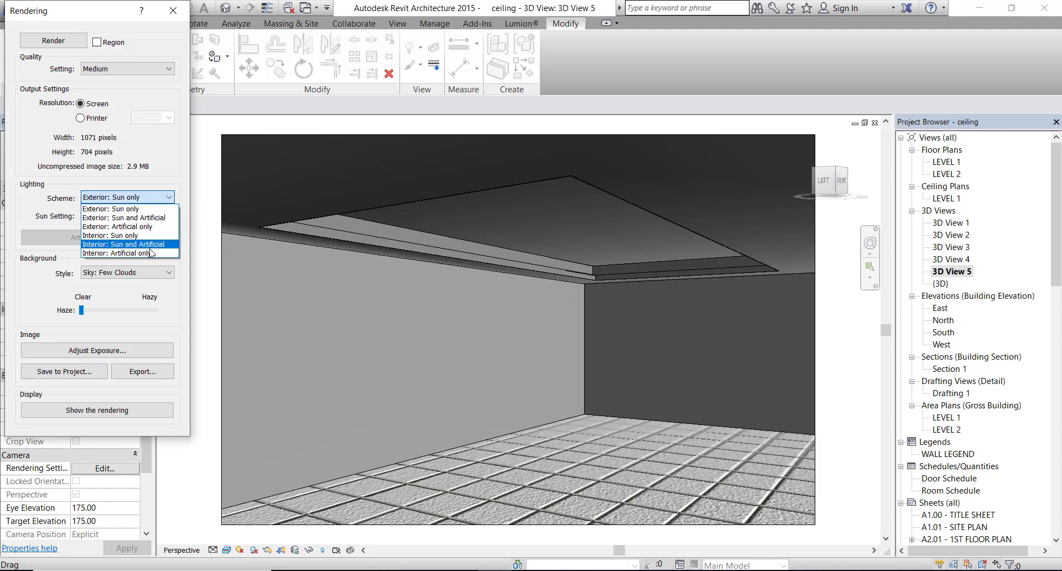
{"action": "left_click", "coordinate": [102, 254]}
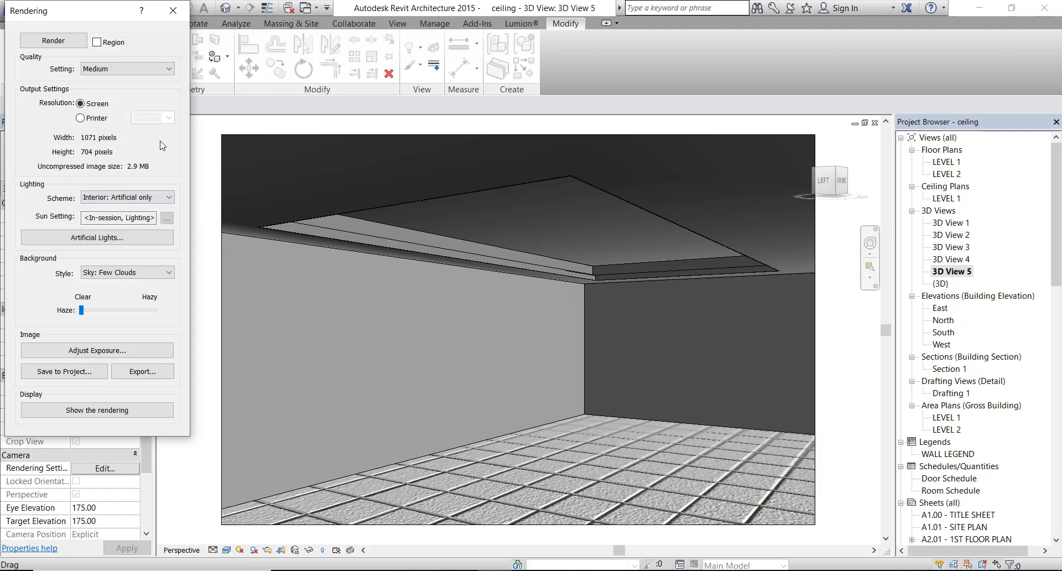
{"action": "left_click", "coordinate": [53, 41]}
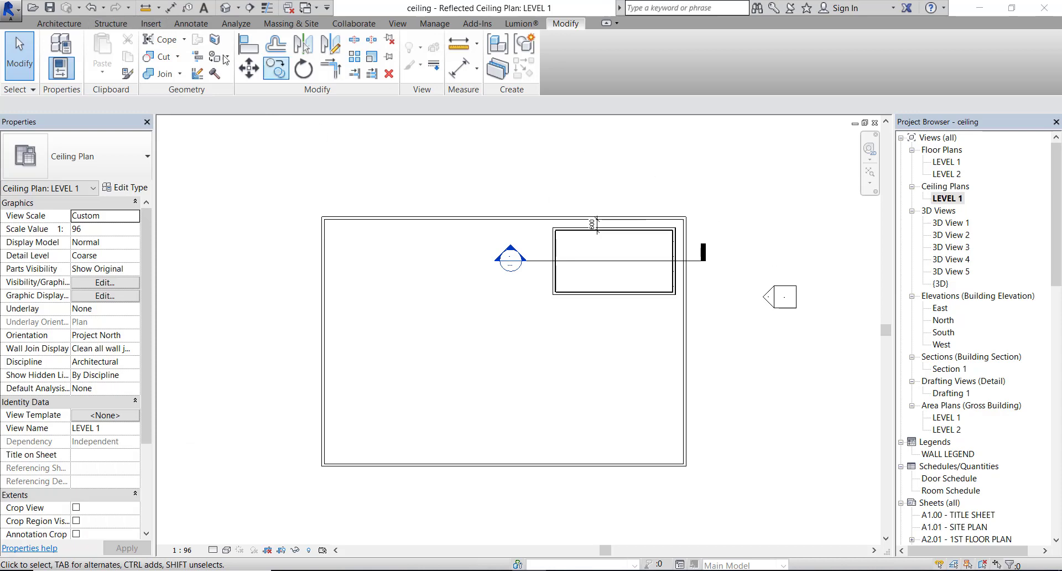
Step: Load the Recessed Ceiling family into the ceiling project from the LEVEL 1 ceiling plan
{"action": "left_click", "coordinate": [149, 24]}
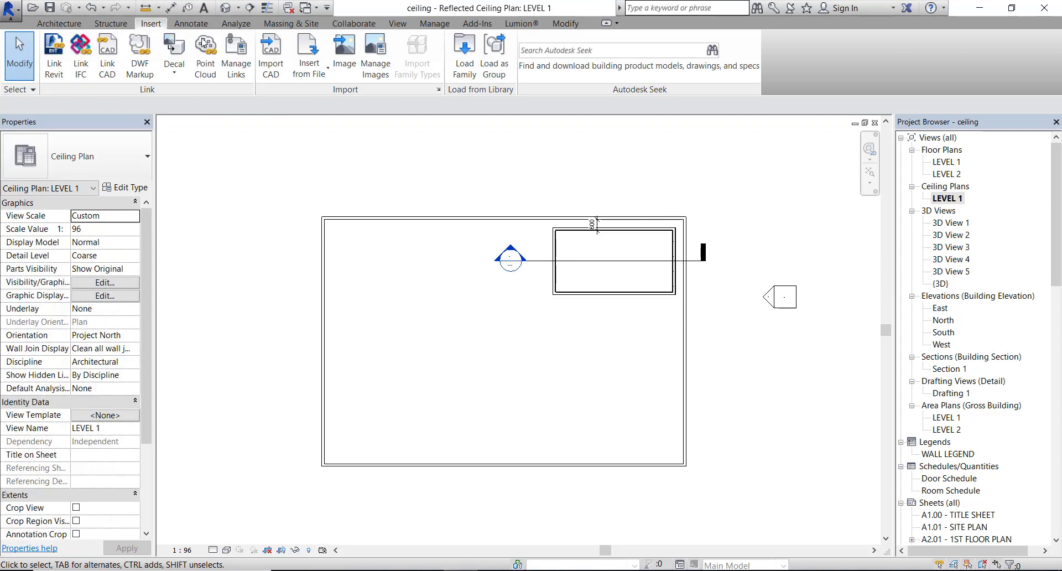
{"action": "left_click", "coordinate": [465, 52]}
{"action": "double_click", "coordinate": [600, 237]}
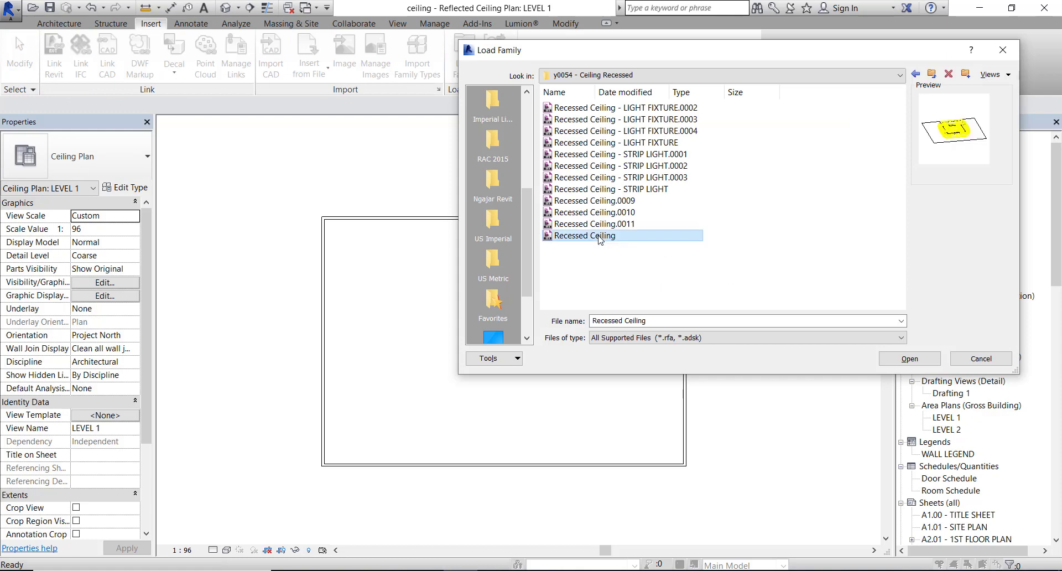
Step: Place a Recessed Ceiling component about 501 long and 100 wide near the room's lower-left corner in the LEVEL 1 ceiling plan
{"action": "left_click", "coordinate": [82, 28]}
{"action": "left_click", "coordinate": [162, 71]}
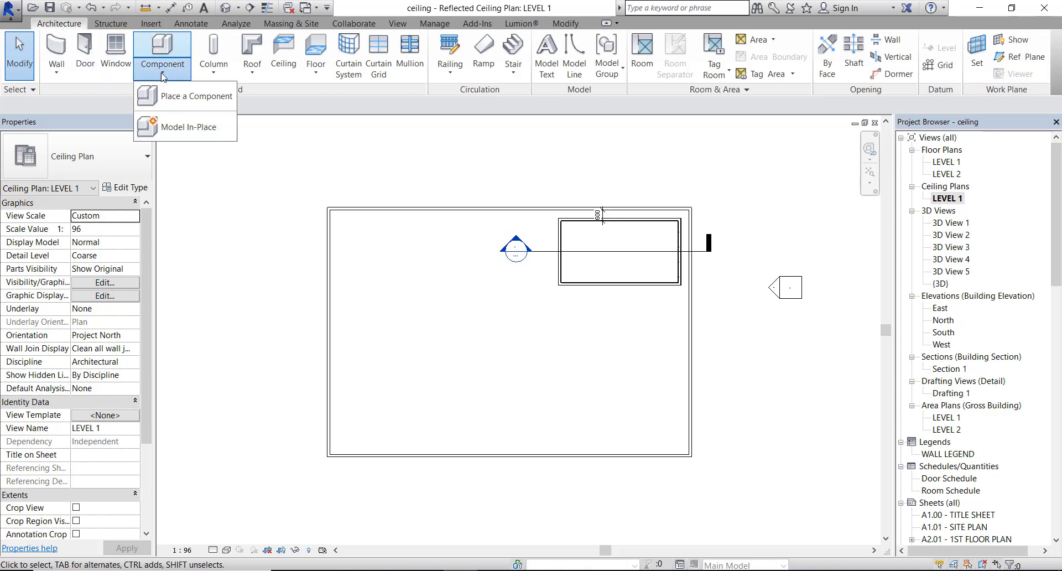
{"action": "left_click", "coordinate": [204, 114]}
{"action": "scroll", "coordinate": [409, 393], "scroll_direction": "up", "scroll_amount": 2}
{"action": "scroll", "coordinate": [380, 415], "scroll_direction": "up", "scroll_amount": 1}
{"action": "left_click", "coordinate": [389, 339]}
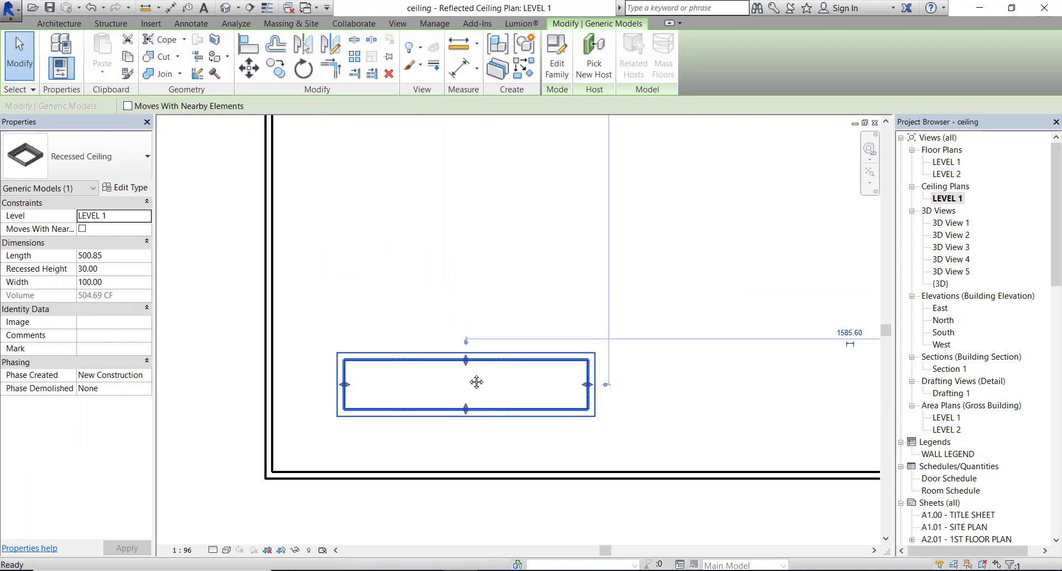
{"action": "scroll", "coordinate": [474, 382], "scroll_direction": "down", "scroll_amount": 1}
{"action": "key", "text": "Escape"}
Step: Create two reference planes offset 60 inward from the lower and left walls at the room corner
{"action": "left_click", "coordinate": [1021, 57]}
{"action": "type", "text": "60"}
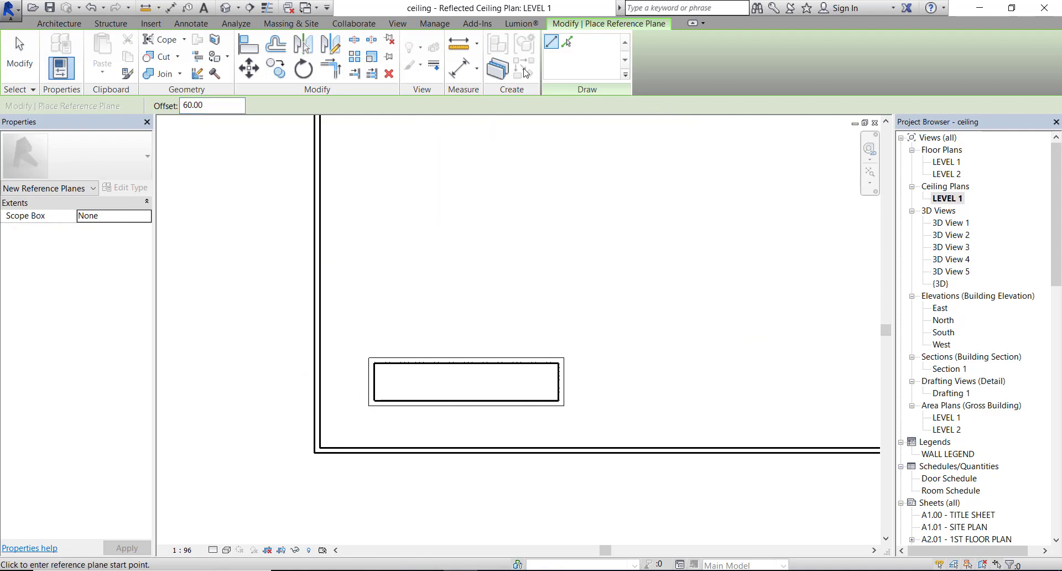
{"action": "left_click", "coordinate": [568, 42]}
{"action": "left_click", "coordinate": [362, 447]}
{"action": "left_click", "coordinate": [321, 394]}
{"action": "key", "text": "Escape"}
Step: Adjust the recessed ceiling component toward the corner and align its left and lower inner edges with the two reference planes
{"action": "scroll", "coordinate": [274, 429], "scroll_direction": "up", "scroll_amount": 2}
{"action": "left_click", "coordinate": [450, 348]}
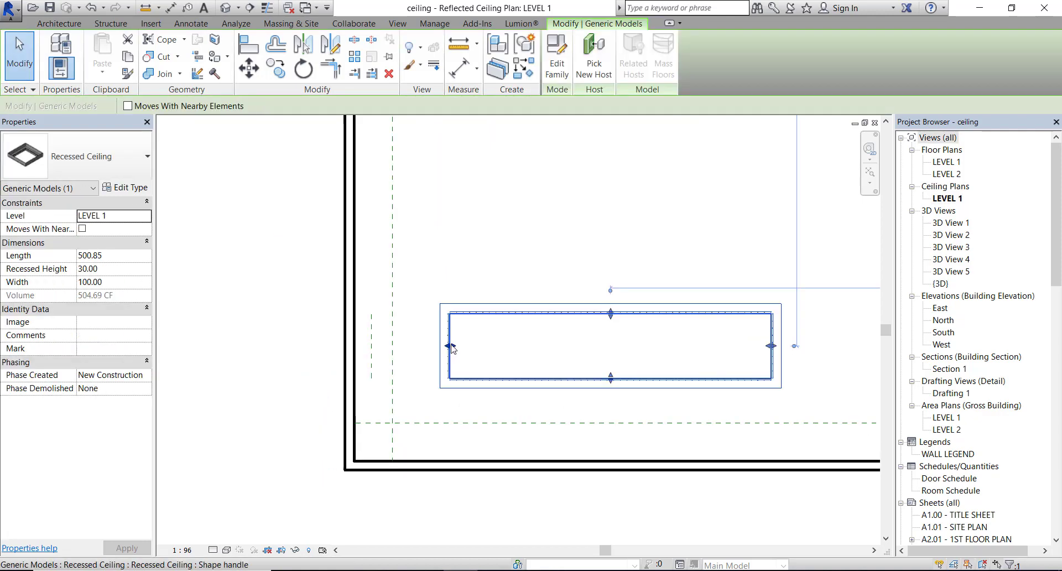
{"action": "left_click_drag", "start_coordinate": [453, 348], "coordinate": [395, 343]}
{"action": "key", "text": "Escape"}
{"action": "left_click", "coordinate": [249, 44]}
{"action": "left_click", "coordinate": [393, 277]}
{"action": "scroll", "coordinate": [410, 363], "scroll_direction": "up", "scroll_amount": 1}
{"action": "scroll", "coordinate": [410, 363], "scroll_direction": "up", "scroll_amount": 1}
{"action": "left_click", "coordinate": [399, 339]}
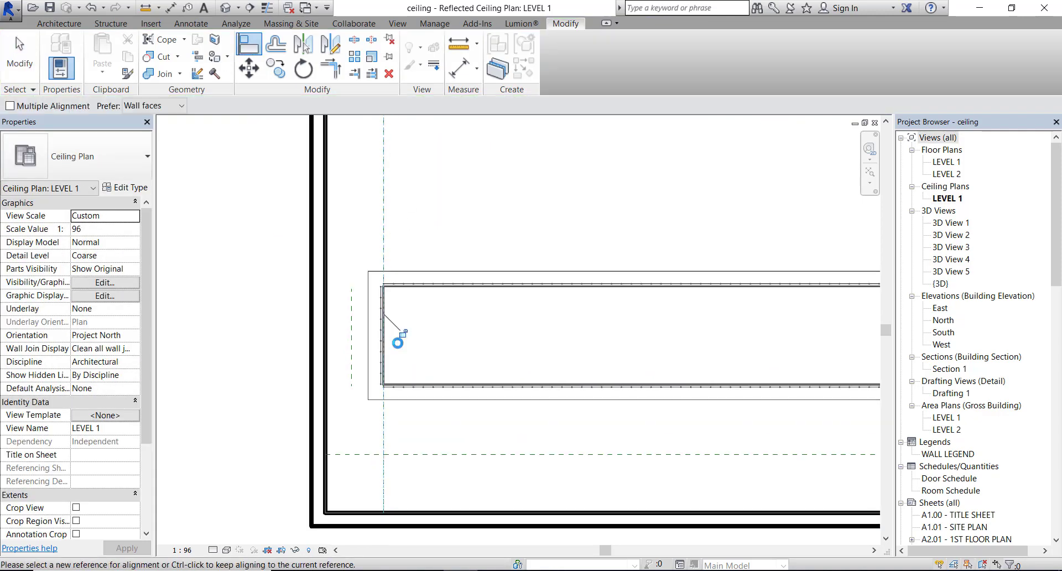
{"action": "left_click", "coordinate": [423, 452]}
{"action": "left_click", "coordinate": [430, 385]}
Step: Place a camera in the LEVEL 1 floor plan aimed at the room's lower-left corner to create a perspective view
{"action": "scroll", "coordinate": [430, 388], "scroll_direction": "down", "scroll_amount": 3}
{"action": "double_click", "coordinate": [947, 162]}
{"action": "key", "text": "Escape"}
{"action": "middle_click_drag", "start_coordinate": [520, 348], "coordinate": [530, 324]}
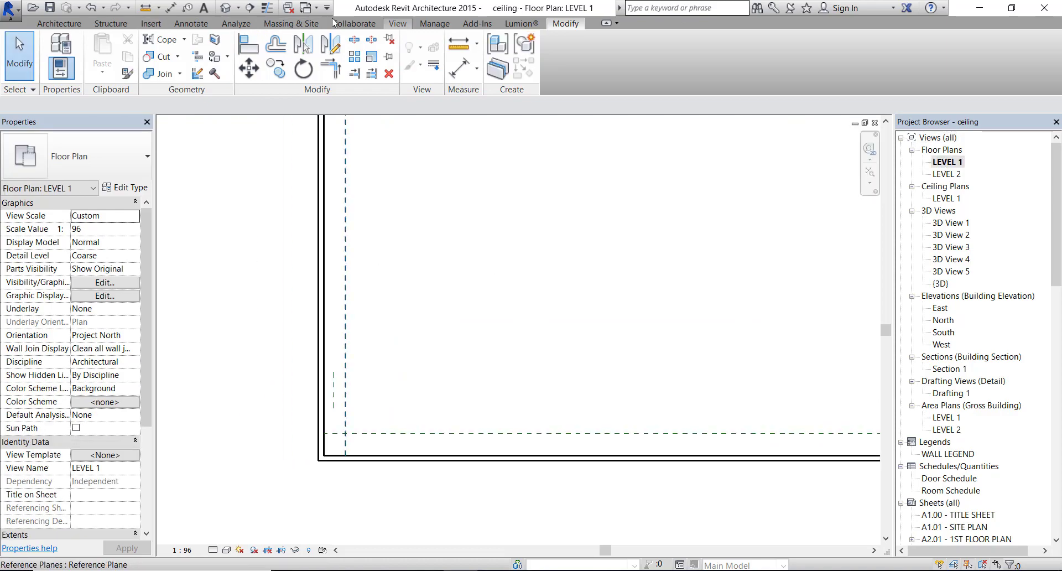
{"action": "left_click", "coordinate": [397, 23]}
{"action": "left_click", "coordinate": [409, 69]}
{"action": "left_click", "coordinate": [421, 140]}
{"action": "left_click", "coordinate": [542, 287]}
{"action": "left_click", "coordinate": [315, 430]}
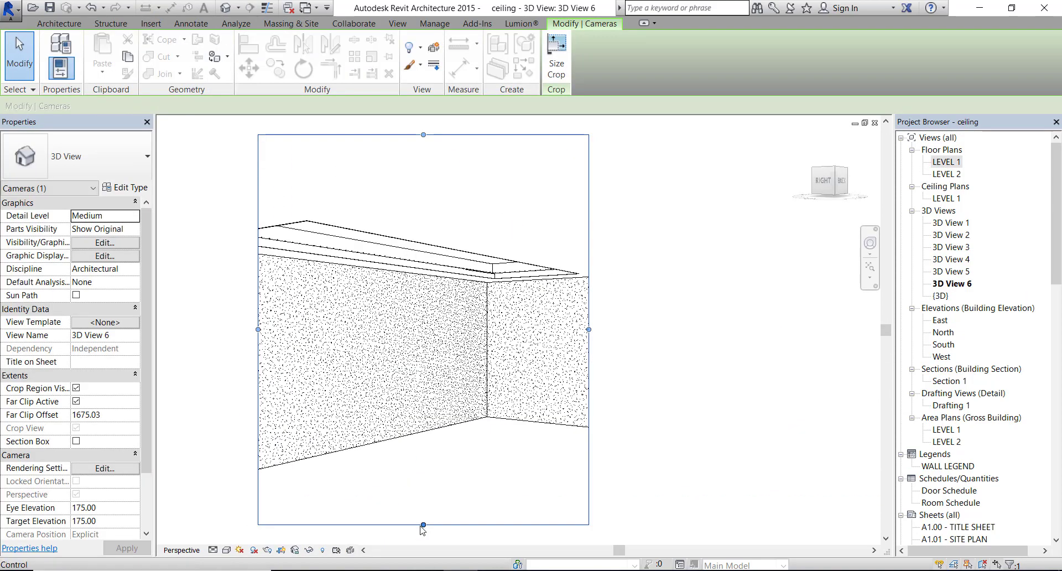
Step: Resize the new camera view's crop region, lowering its height and widening it to frame the recessed ceiling
{"action": "left_click", "coordinate": [423, 527]}
{"action": "left_click", "coordinate": [423, 524]}
{"action": "left_click_drag", "start_coordinate": [422, 524], "coordinate": [426, 453]}
{"action": "left_click_drag", "start_coordinate": [256, 293], "coordinate": [174, 293]}
{"action": "middle_click_drag", "start_coordinate": [354, 282], "coordinate": [456, 299]}
{"action": "left_click_drag", "start_coordinate": [482, 150], "coordinate": [481, 161]}
Step: Sketch a rectangular ceiling over the new recess's outer outline, about 571 by 203, with a height offset of 300, and finish it
{"action": "key", "text": "ctrl+Tab"}
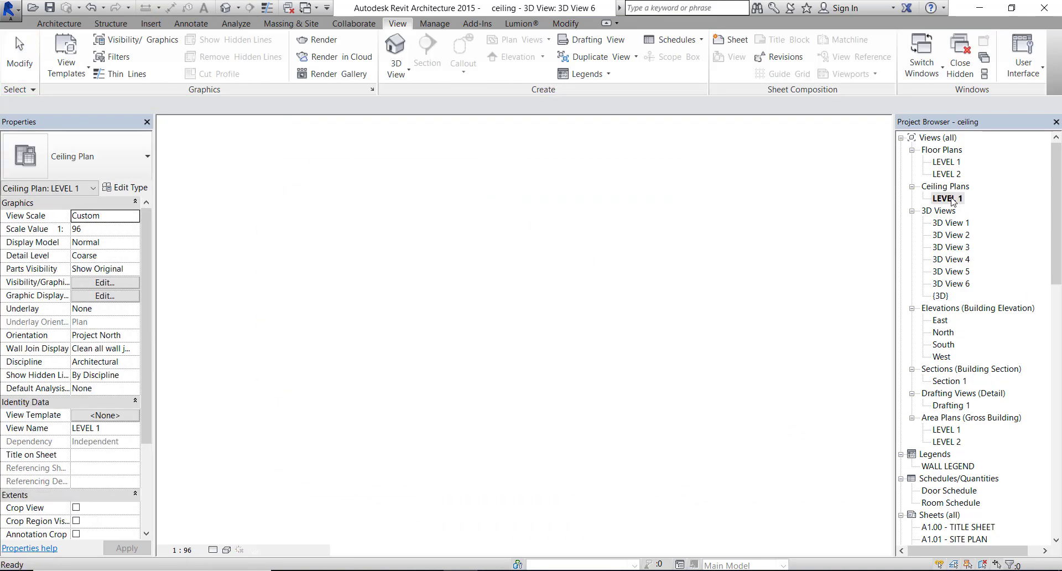
{"action": "left_click", "coordinate": [59, 23]}
{"action": "left_click", "coordinate": [282, 56]}
{"action": "left_click", "coordinate": [602, 75]}
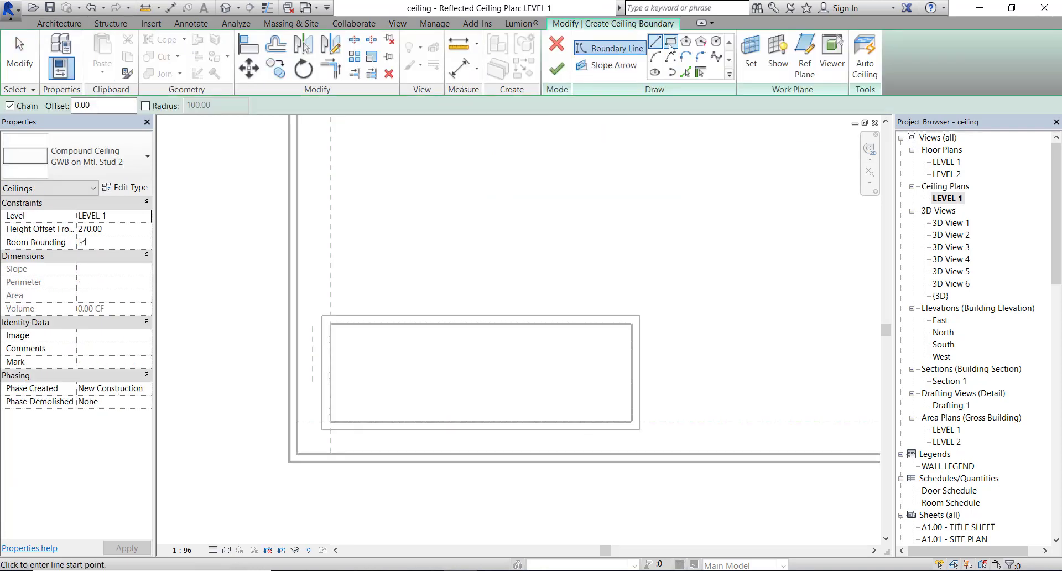
{"action": "left_click", "coordinate": [321, 316]}
{"action": "left_click", "coordinate": [640, 429]}
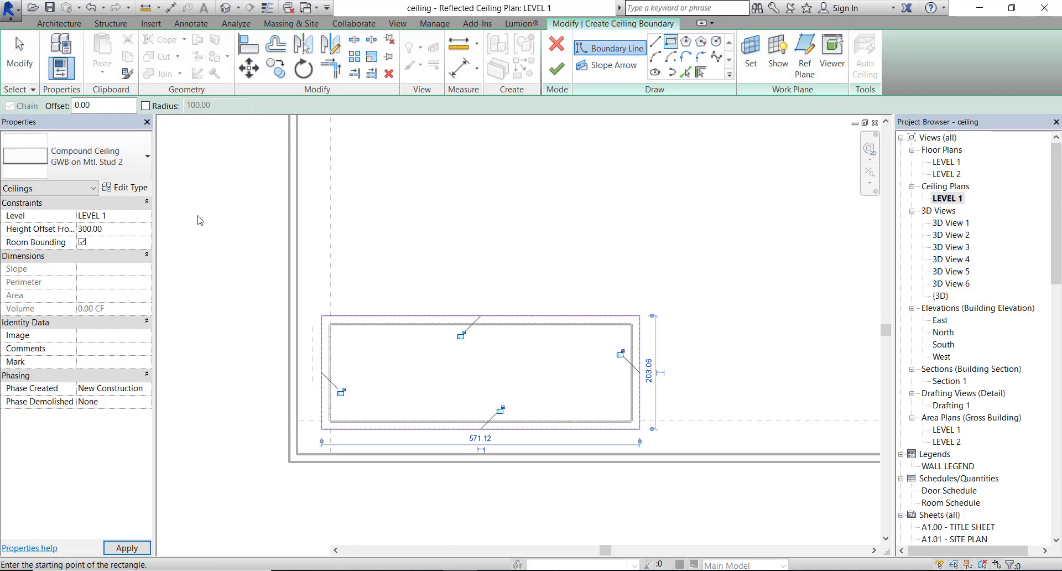
{"action": "left_click", "coordinate": [557, 68]}
Step: Examine the new ceiling above the second recess in the default 3D view
{"action": "double_click", "coordinate": [941, 296]}
{"action": "middle_click_drag", "start_coordinate": [624, 368], "coordinate": [751, 373]}
{"action": "left_click", "coordinate": [91, 157]}
{"action": "left_click", "coordinate": [238, 188]}
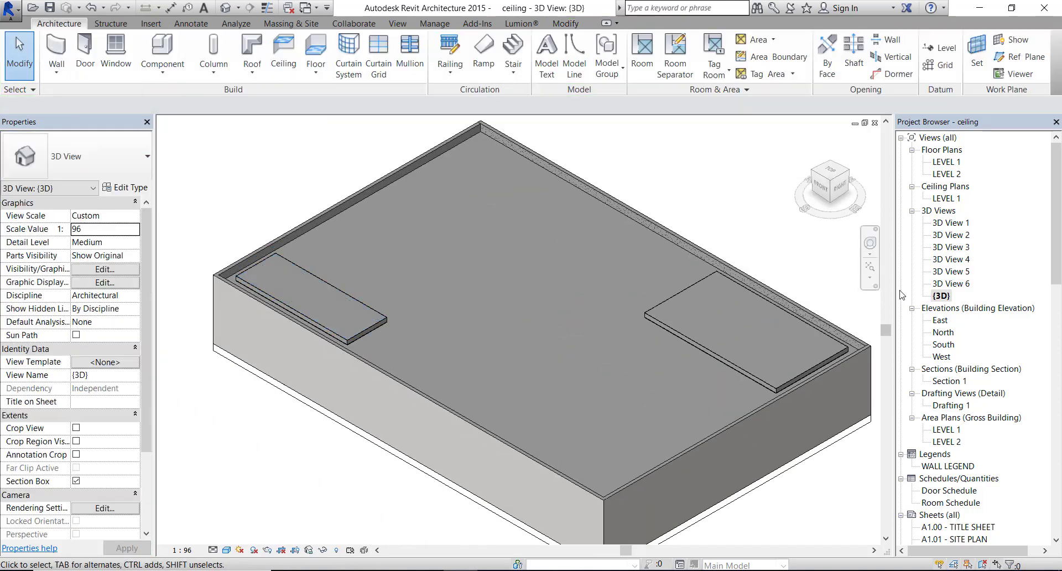
Step: Open the LEVEL 1 floor plan and switch to the 3D View 6 camera view
{"action": "double_click", "coordinate": [947, 163]}
{"action": "left_click", "coordinate": [397, 24]}
{"action": "double_click", "coordinate": [965, 285]}
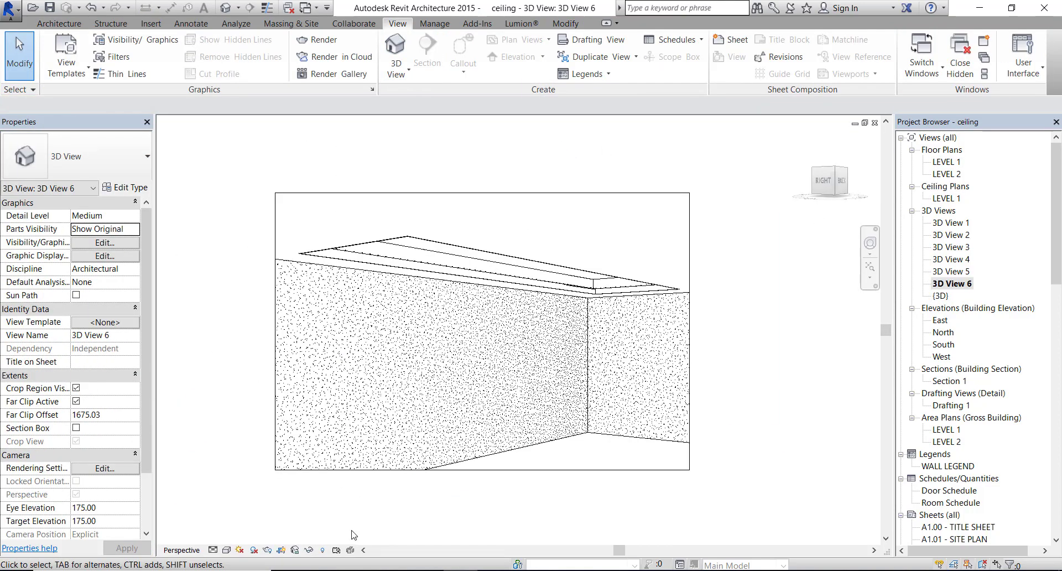